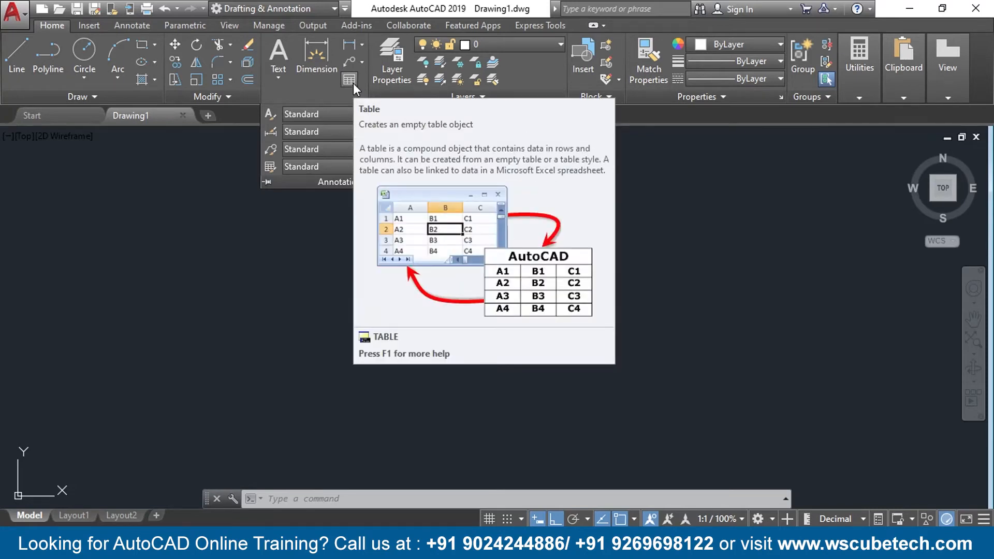
Start the Table command with TB to bring up the table insertion settings
click(350, 78)
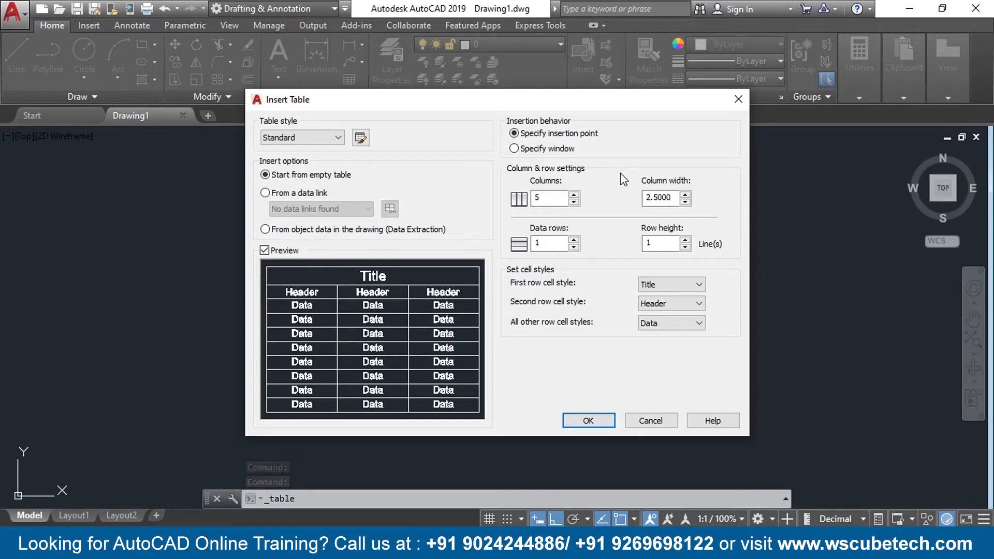
click(739, 99)
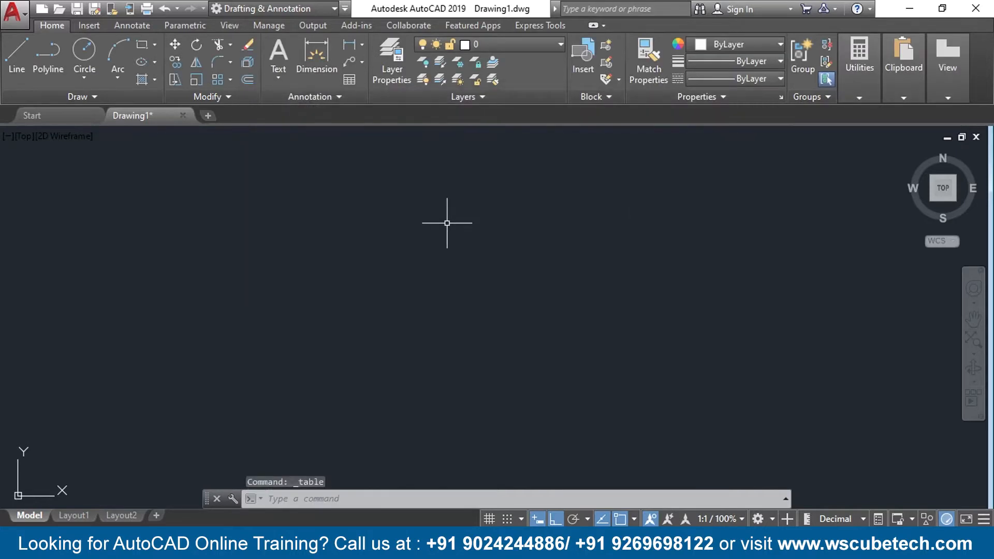
text(tb)
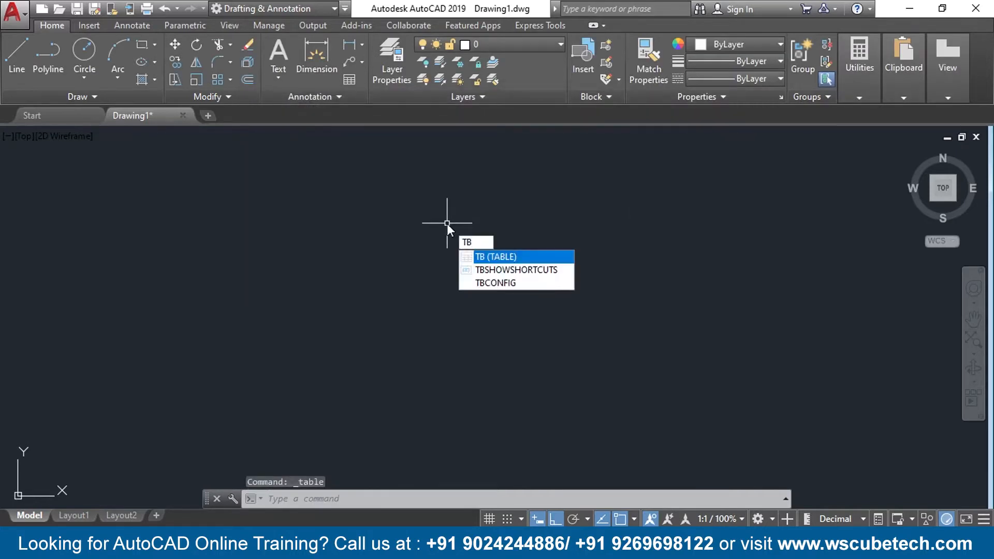
key(Return)
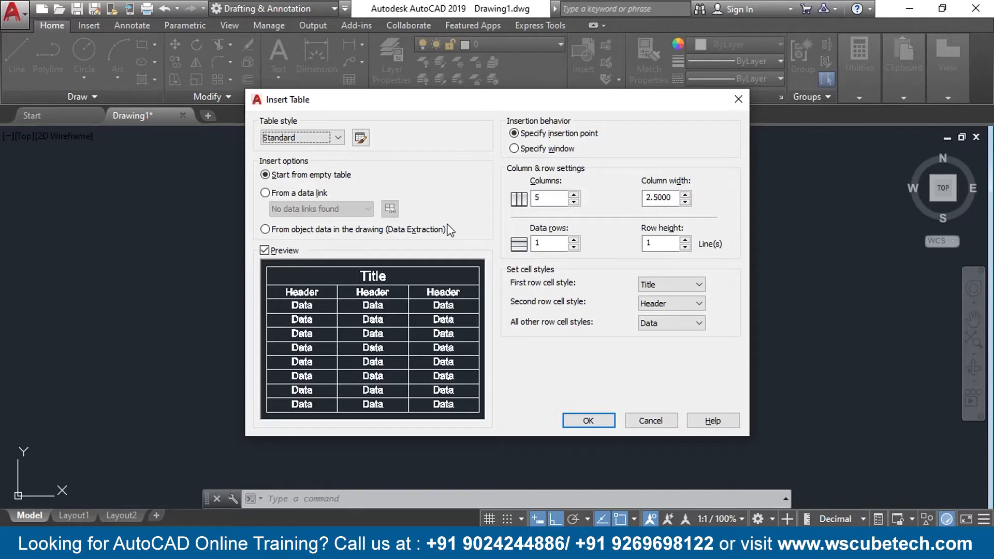
Examine the available table styles and the options for creating or modifying a table style
click(306, 135)
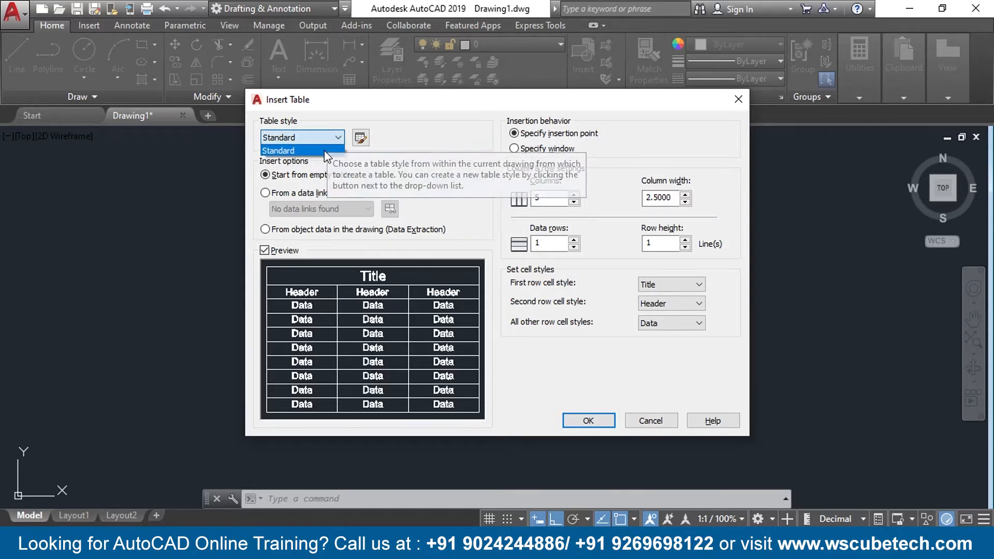
click(364, 138)
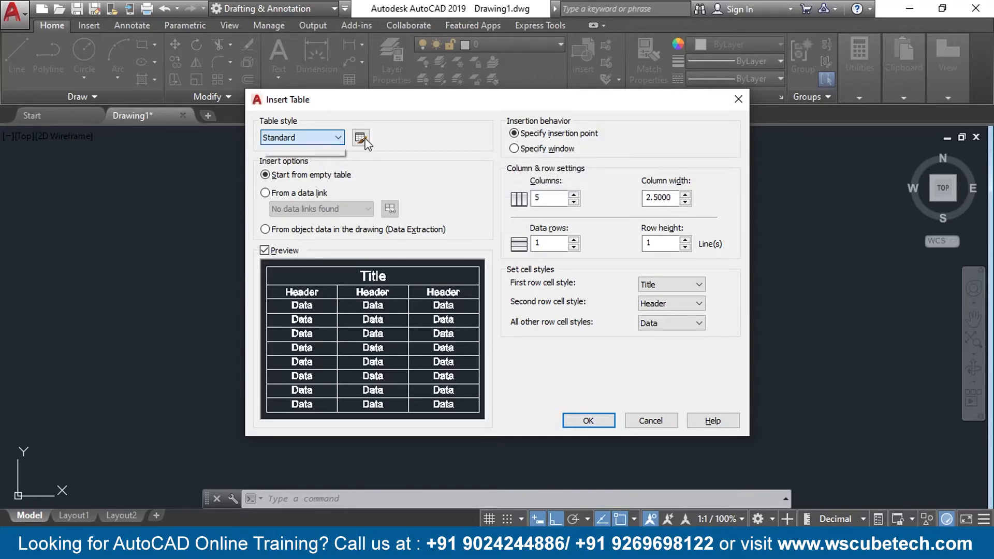
click(360, 138)
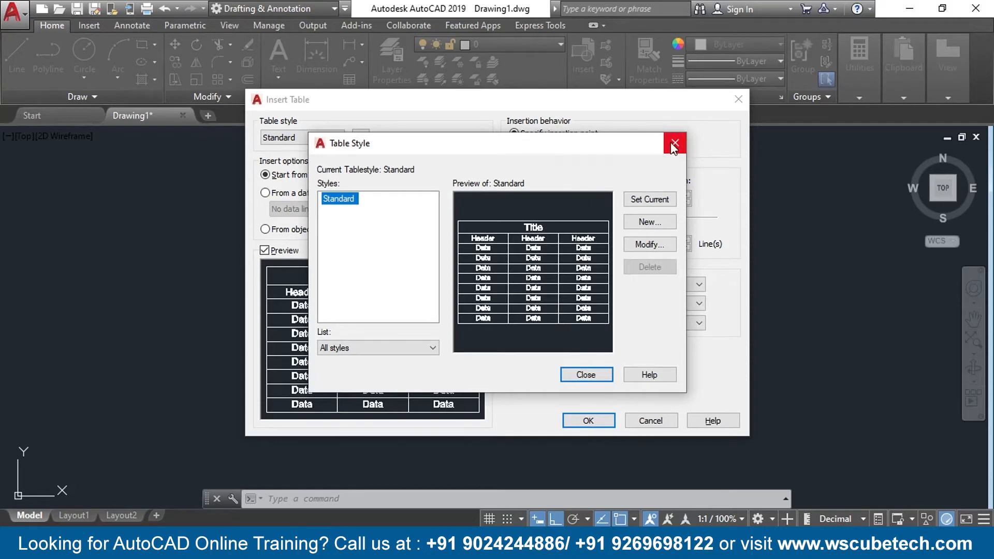
click(673, 143)
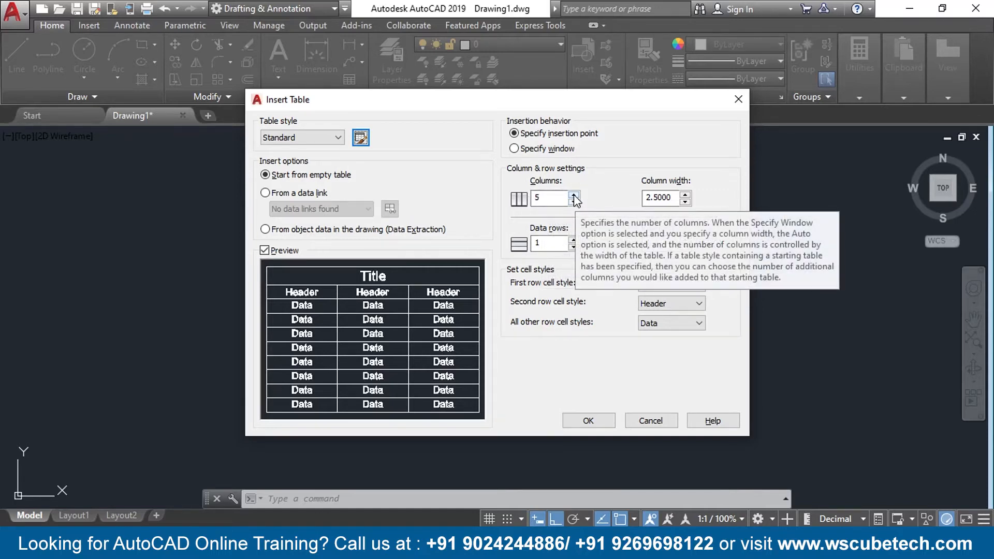
Set the new table to 3 columns and 3 data rows
click(574, 195)
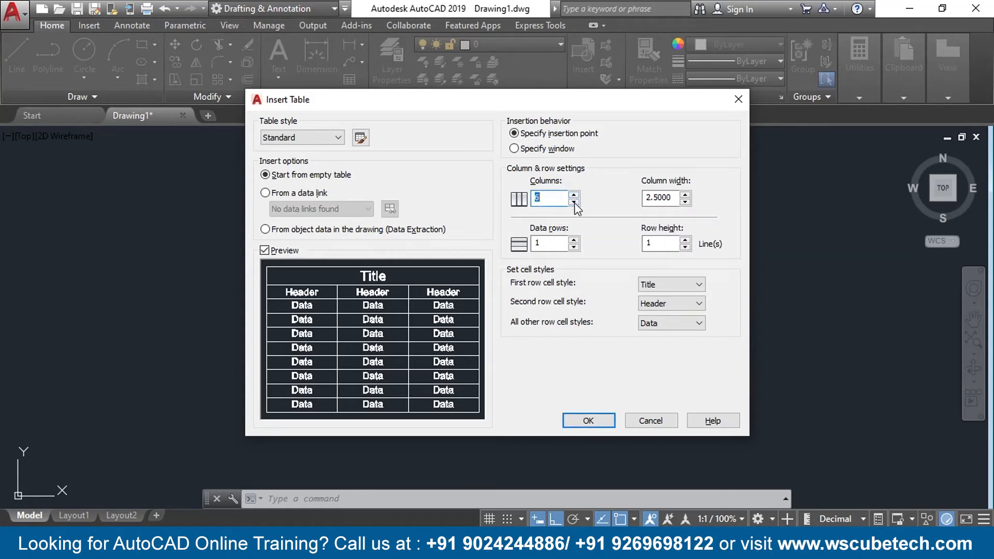
click(573, 202)
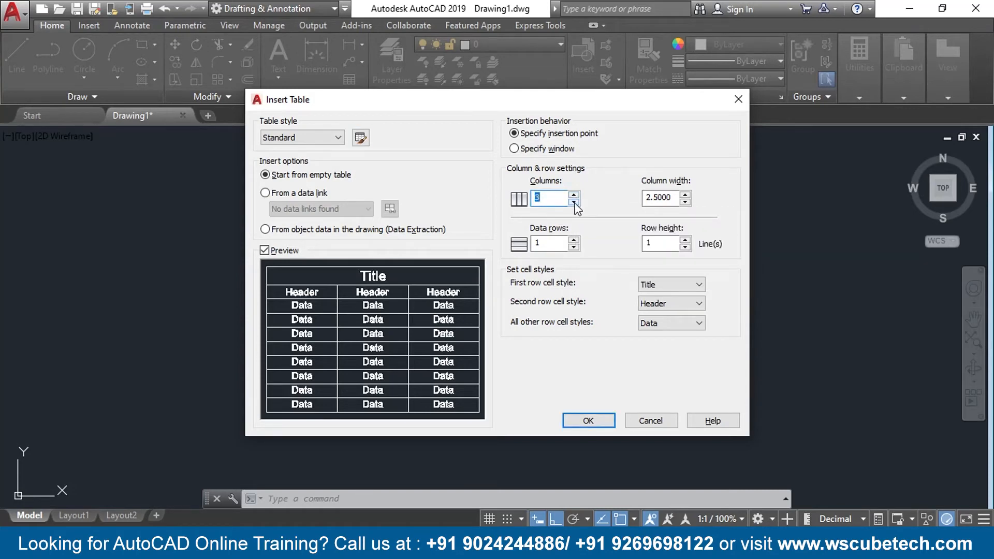
click(573, 240)
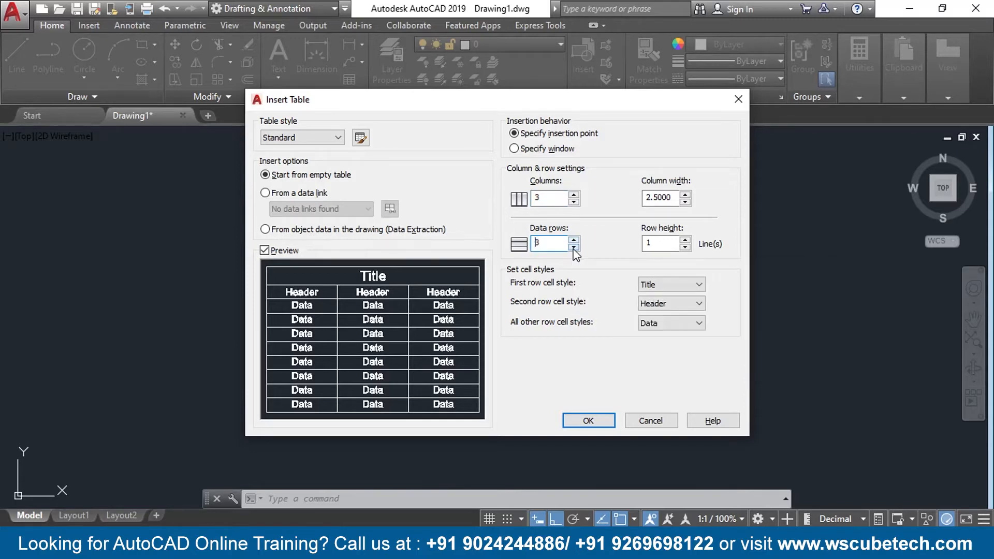
click(574, 248)
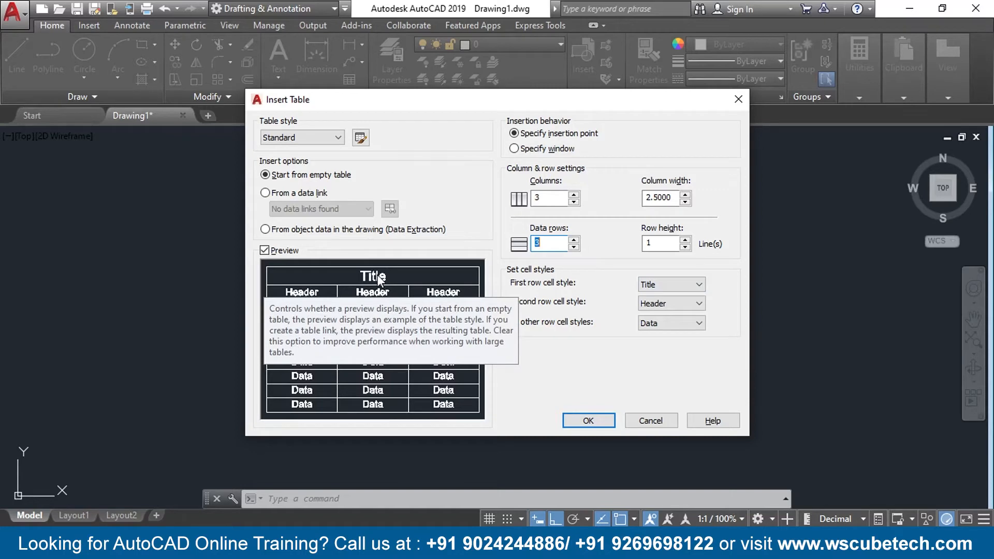
Try the Data and Header cell styles on the table's first row, restore Title, and check the styles offered for all other rows
click(689, 284)
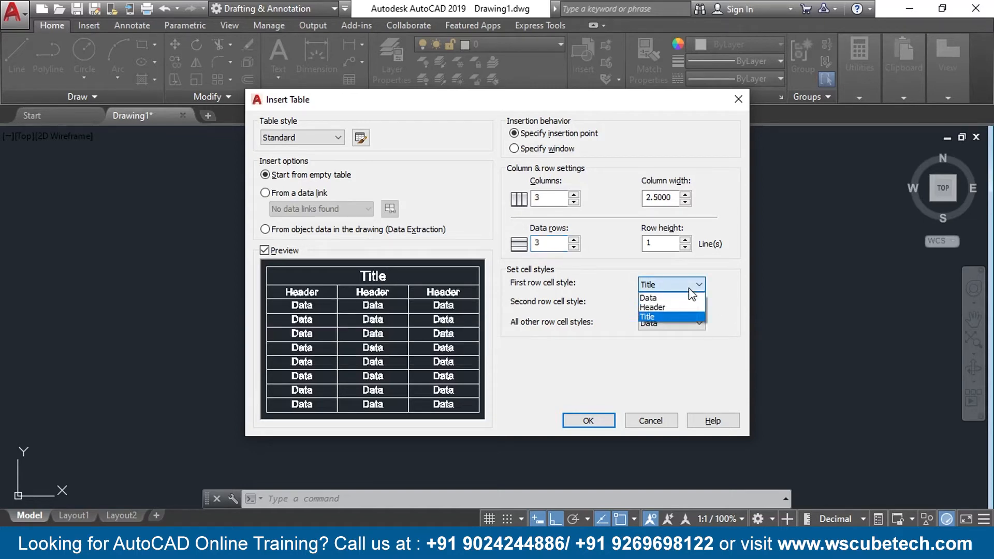
click(667, 298)
click(669, 284)
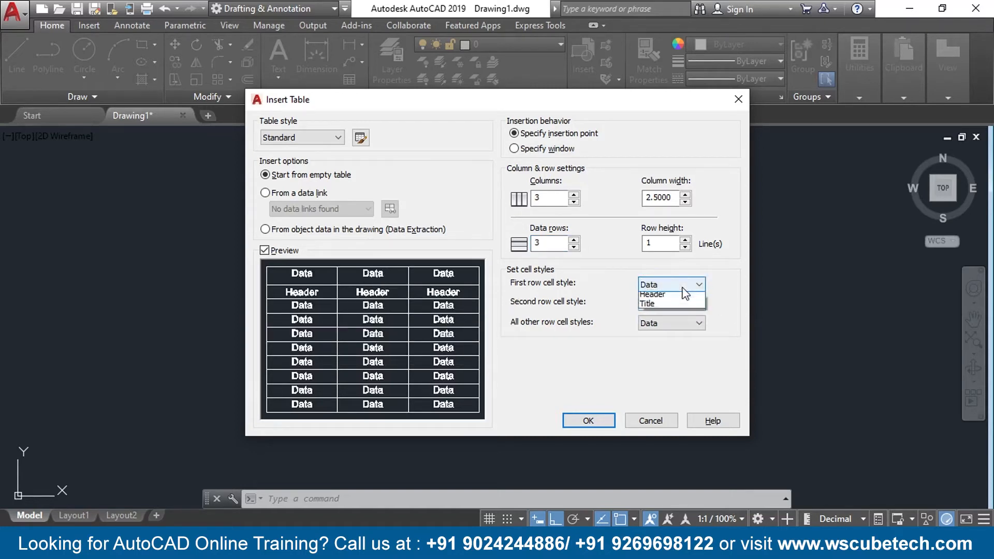
click(670, 308)
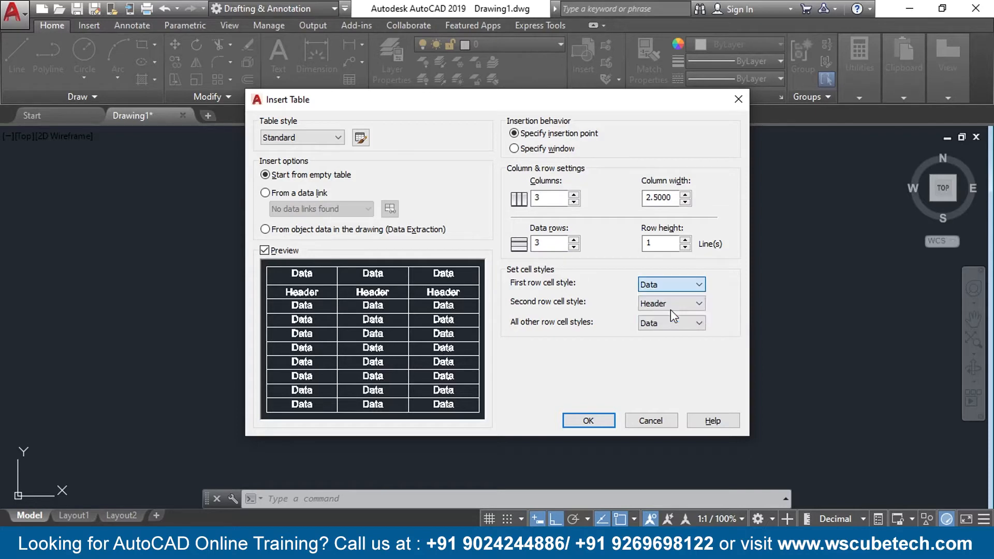
click(689, 285)
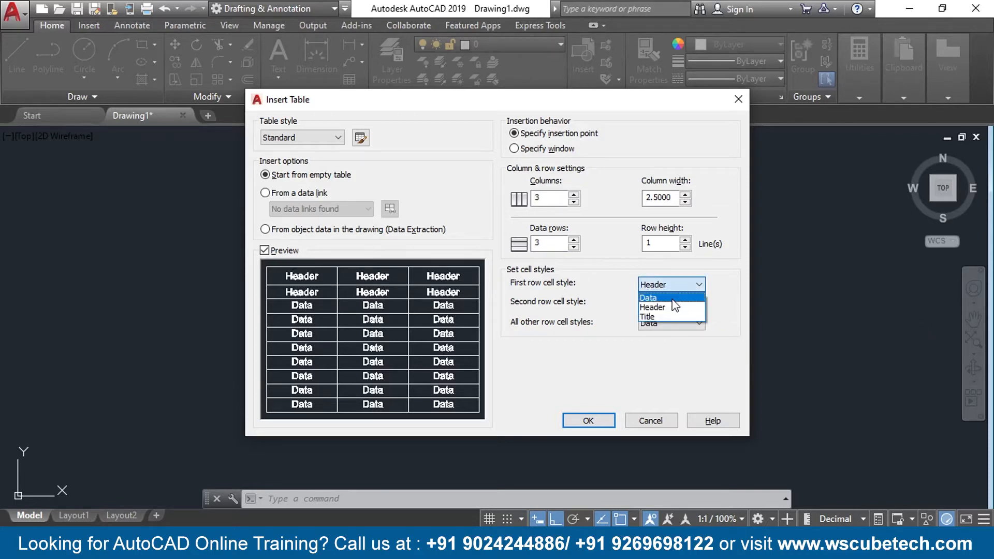
click(669, 316)
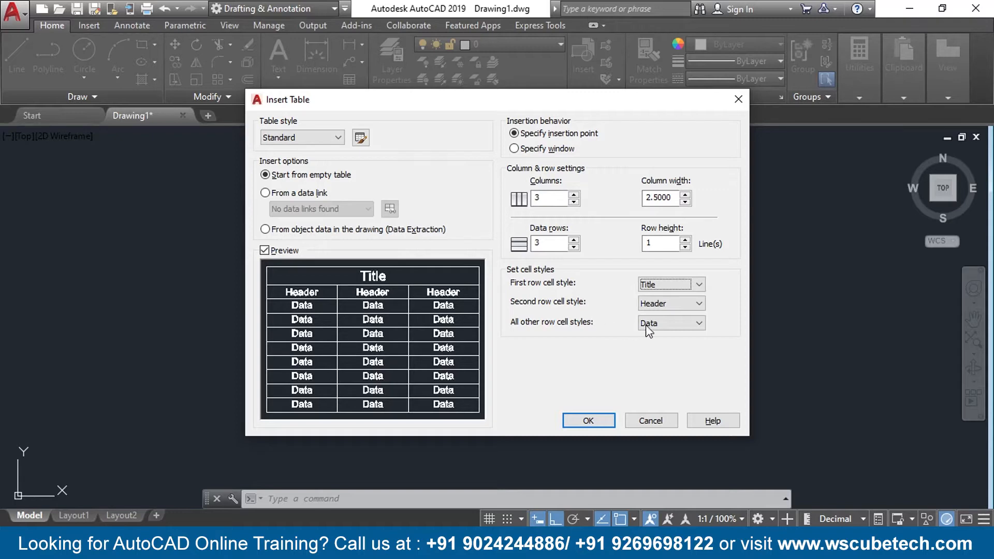
click(666, 325)
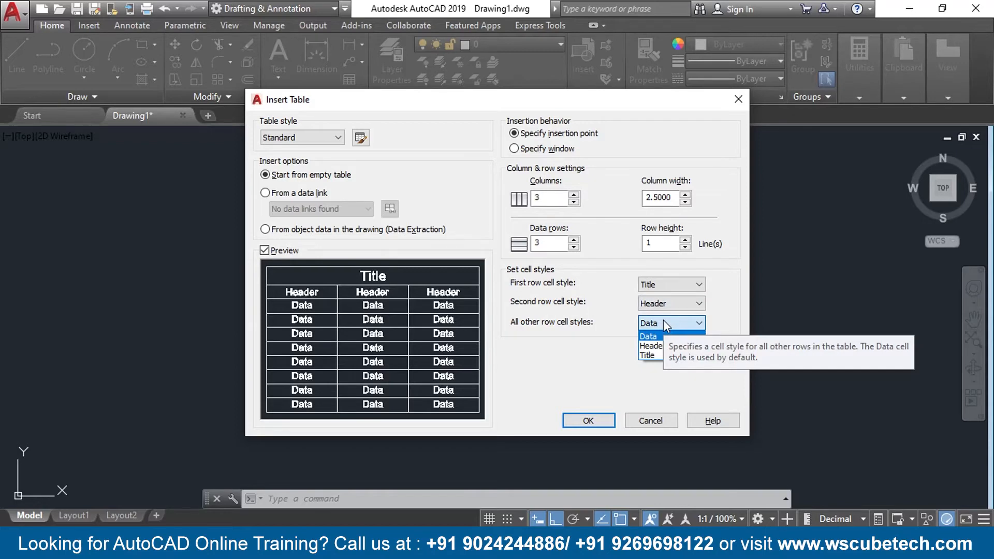
click(587, 378)
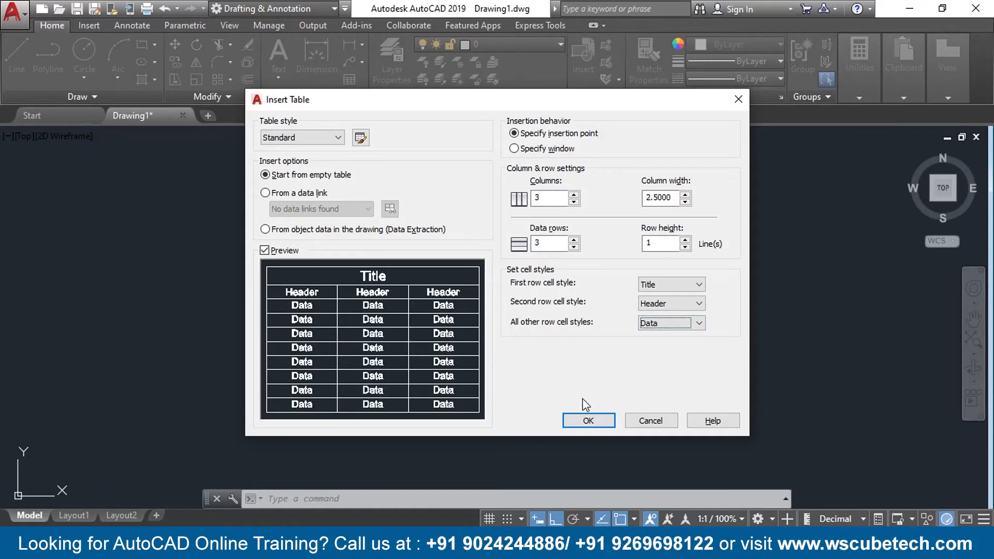
Place the table in the empty drawing area and leave its cells blank
click(584, 419)
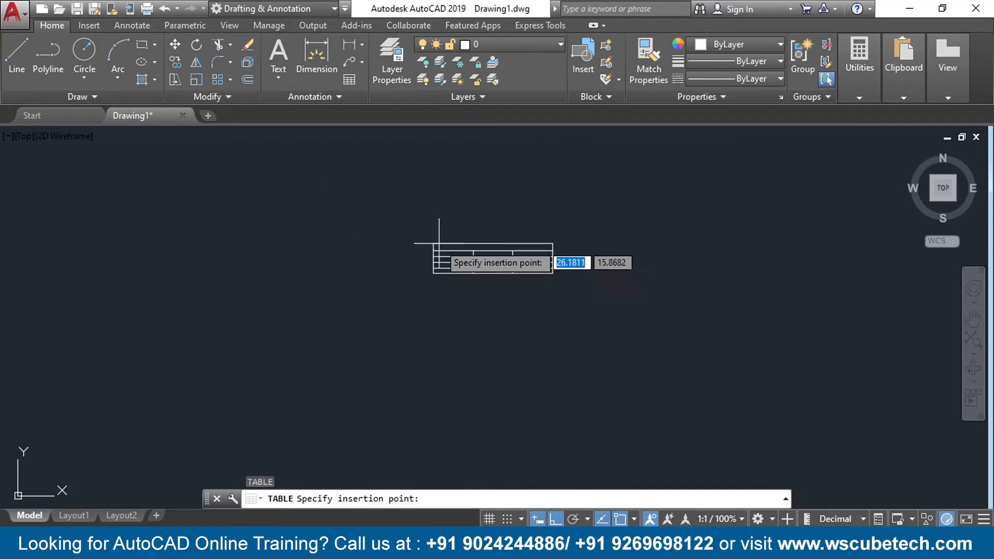
click(407, 201)
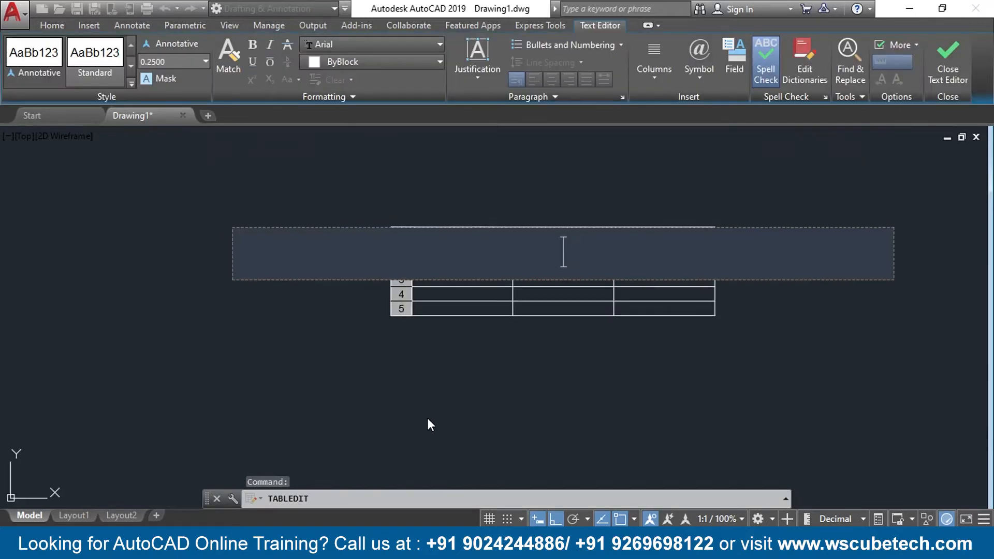
click(558, 407)
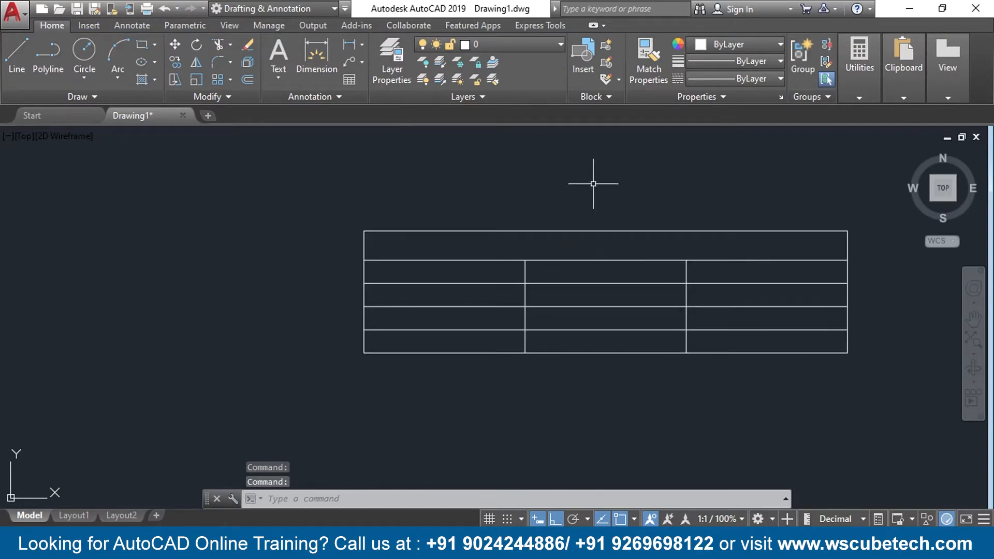
Enter School as the title in the table's merged first row
middle_drag(585, 182, 520, 170)
click(519, 238)
double_click(519, 237)
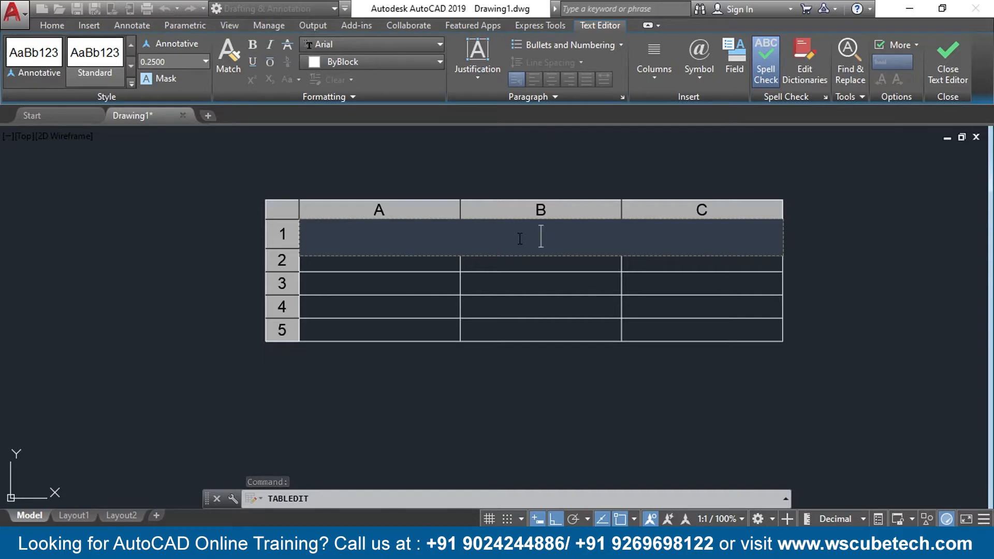
text(Schol)
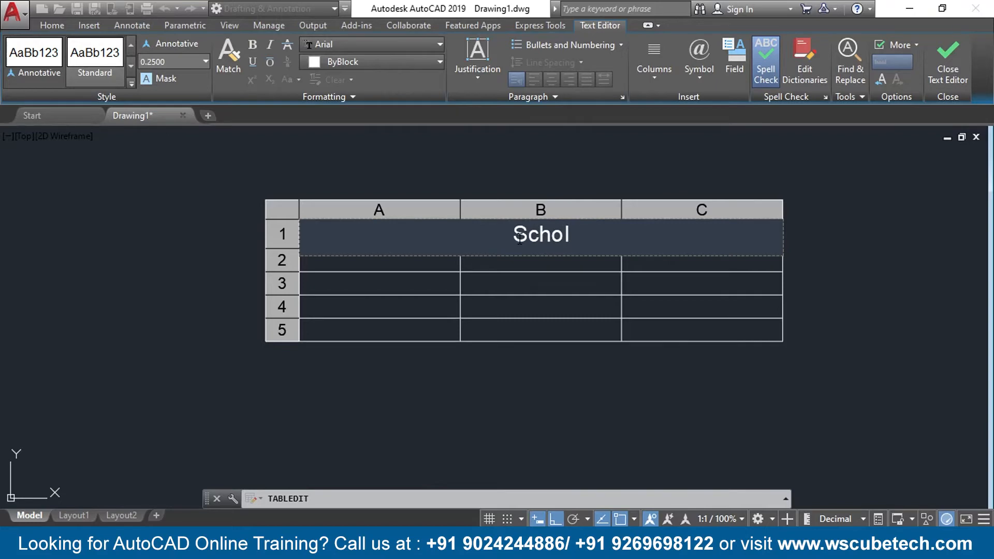
key(BackSpace)
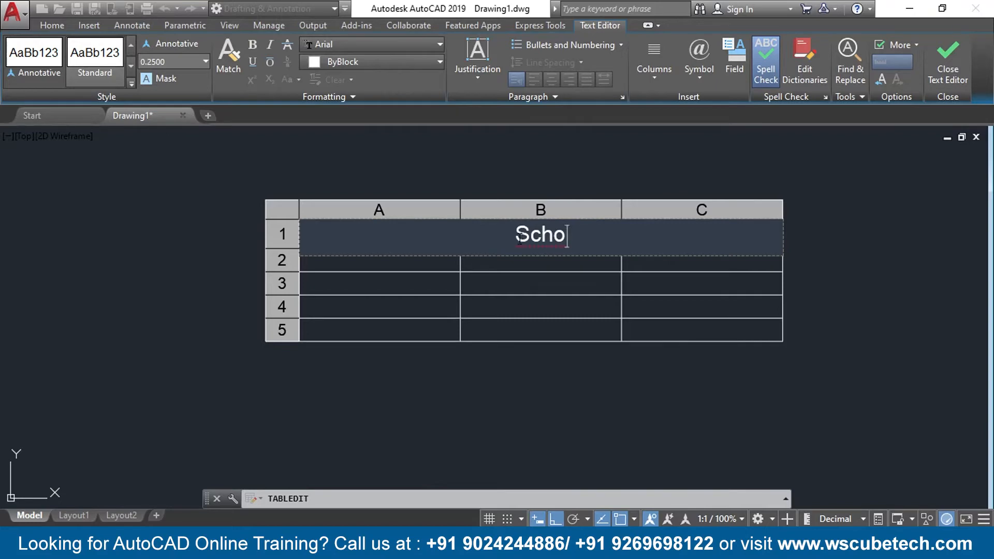
text(ol)
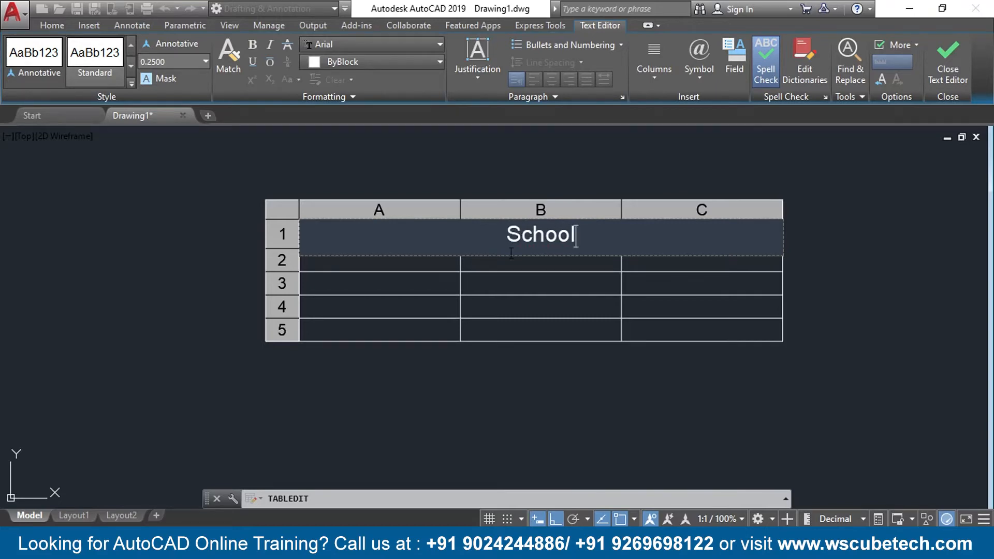
Fill the header cells A2, B2 and C2 with no., class and sub
click(400, 263)
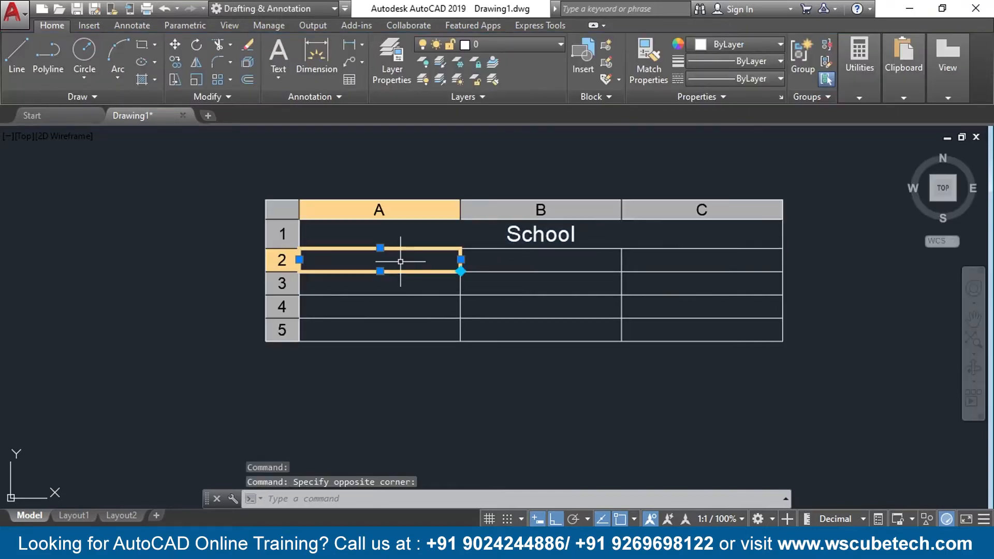
double_click(401, 263)
text(no)
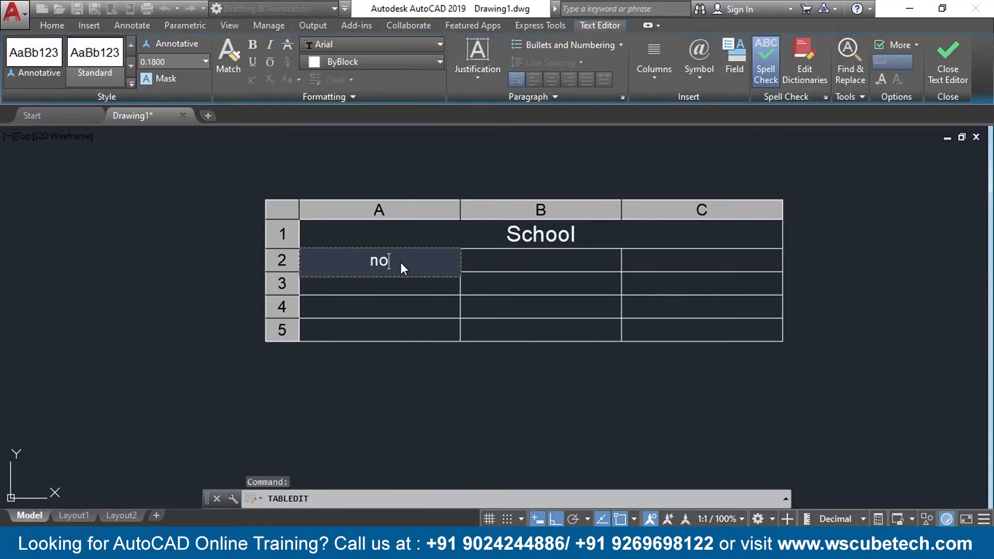
text(.)
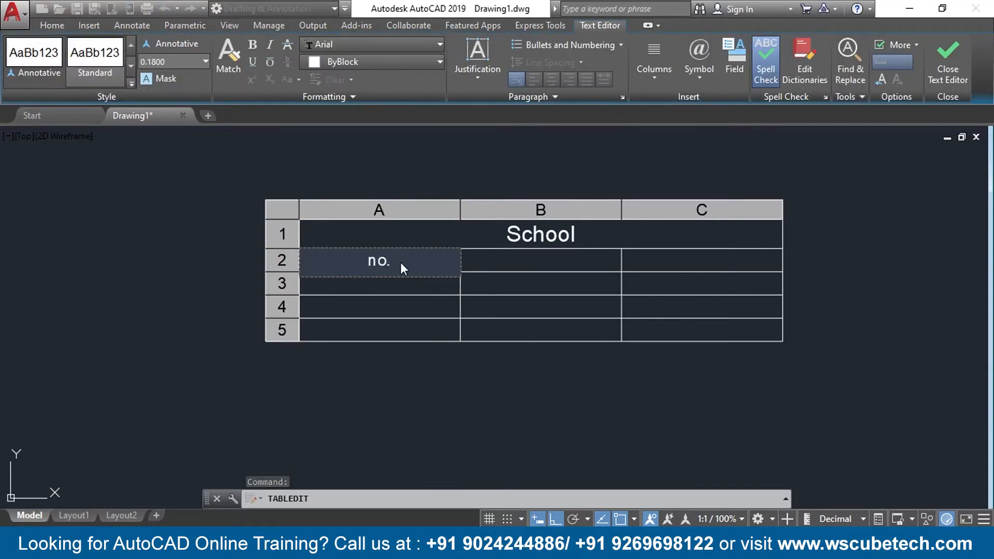
key(Tab)
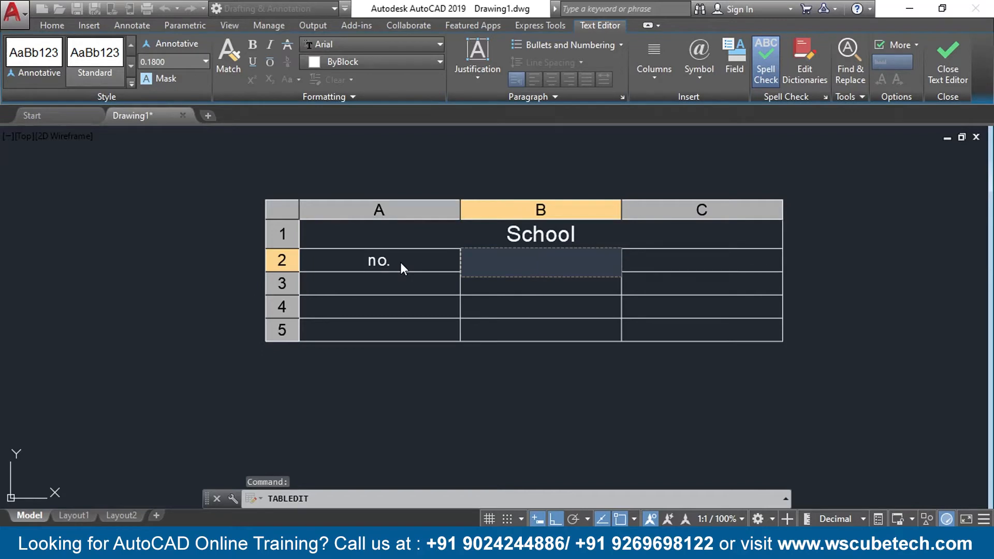
text(cladd)
key(BackSpace)
key(BackSpace)
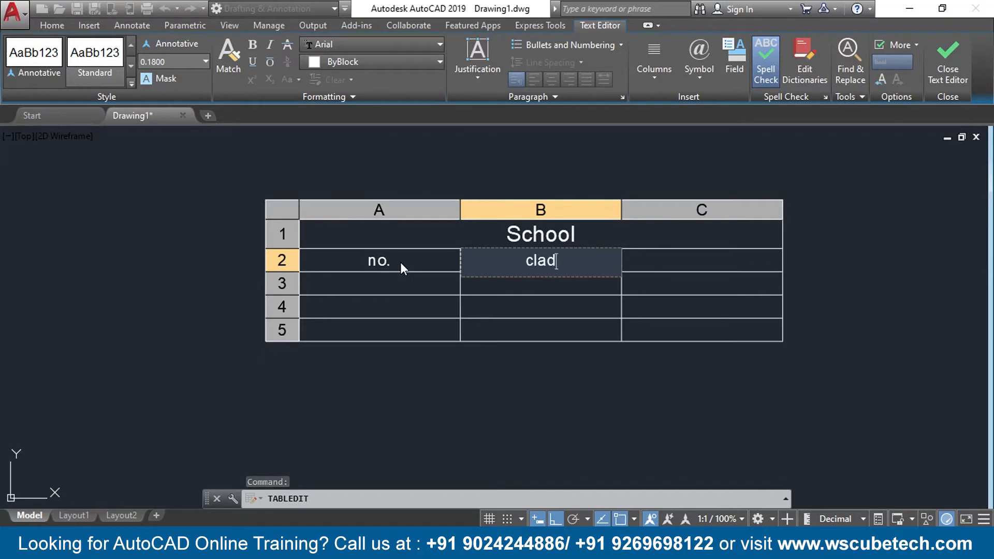
text(ss)
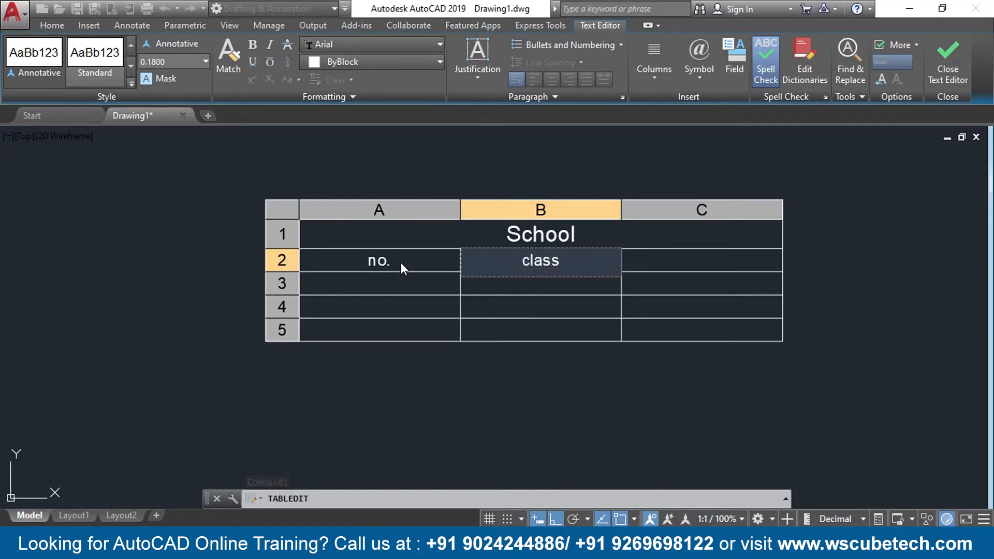
key(Tab)
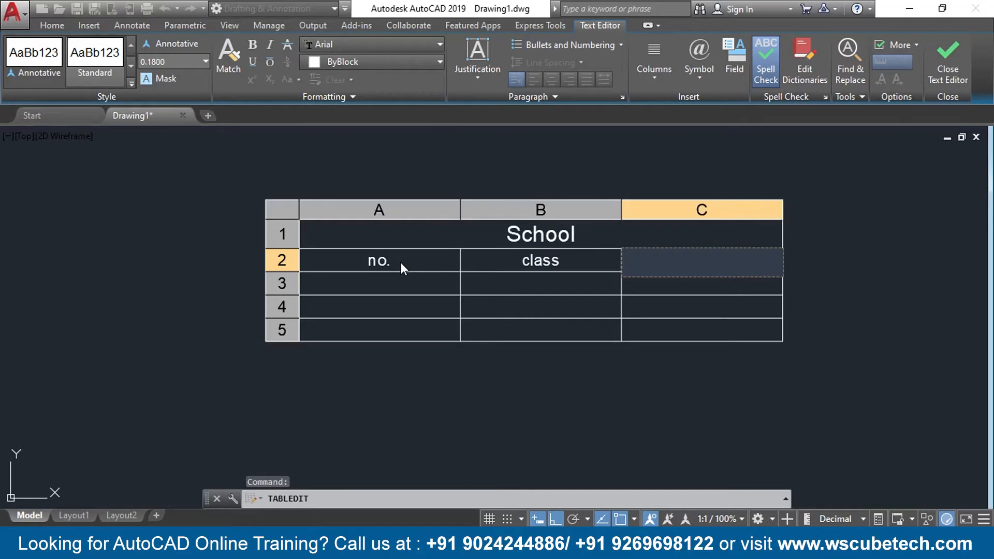
text(sub)
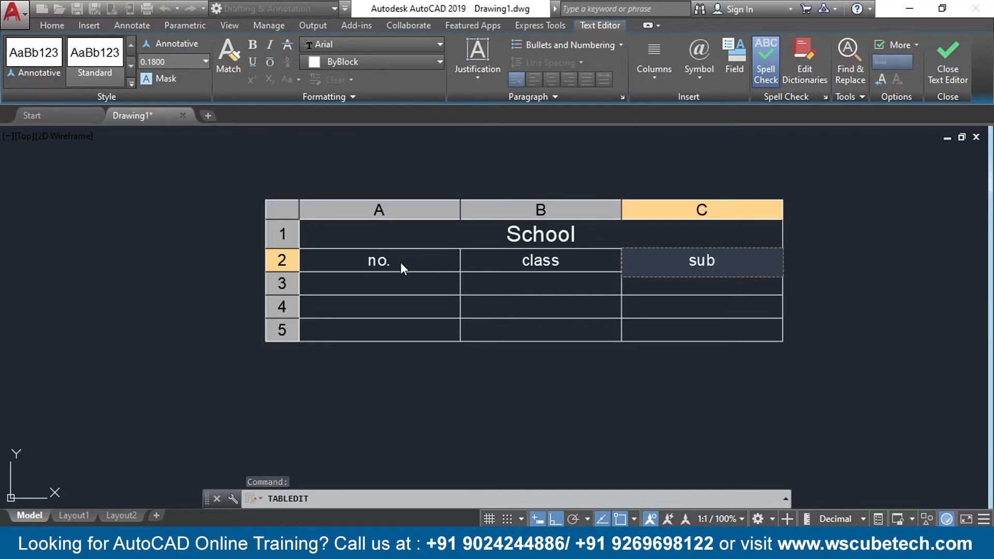
text(.)
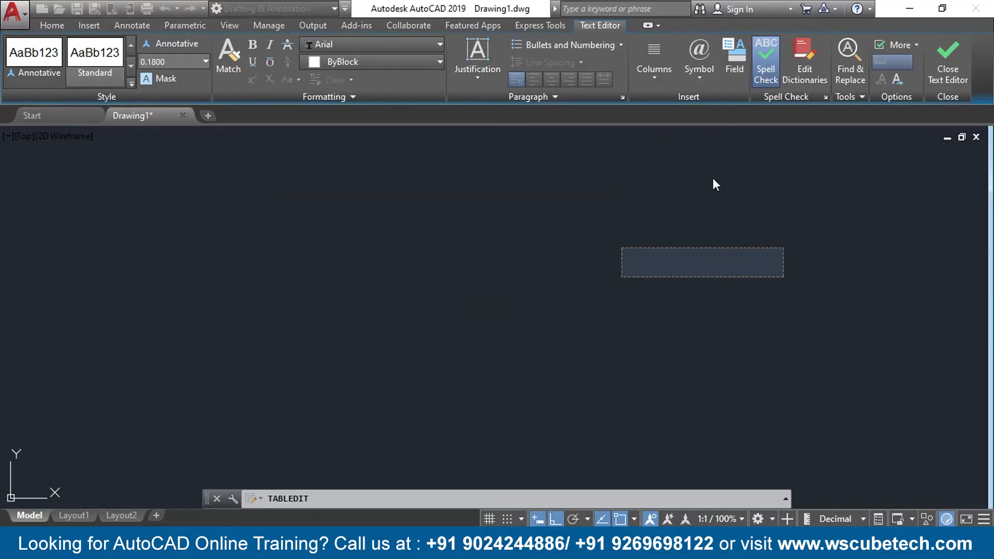
Enter sub. as the header text in cell C2 and close the cell editor
click(947, 82)
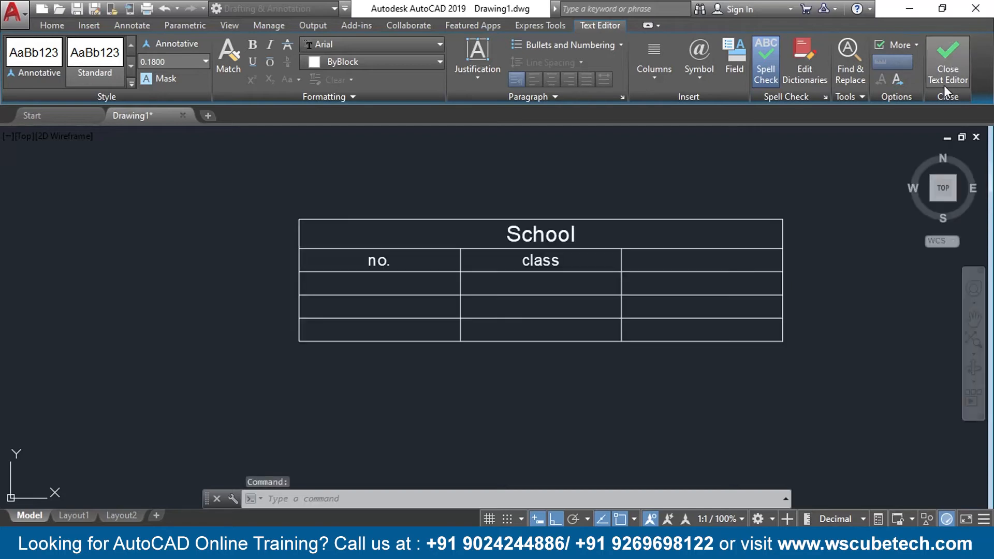
double_click(661, 266)
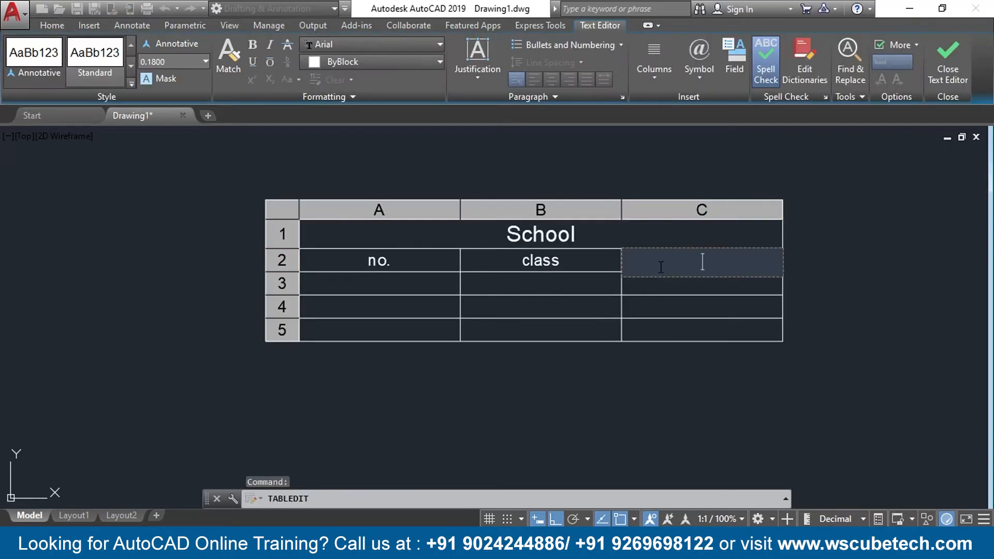
text(sub.)
click(445, 287)
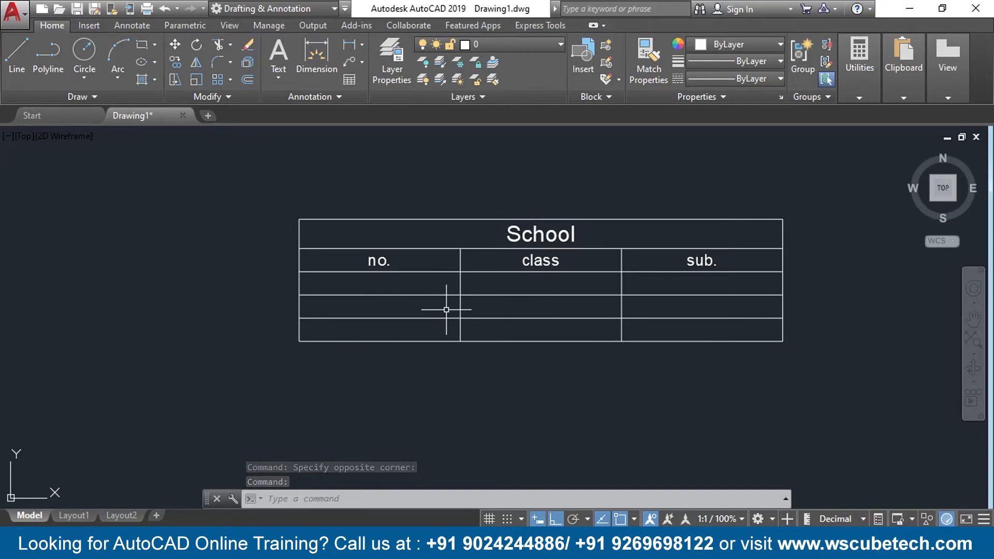
Fill the first data row, cells A3, B3 and C3, with 1, a and ENG
double_click(383, 291)
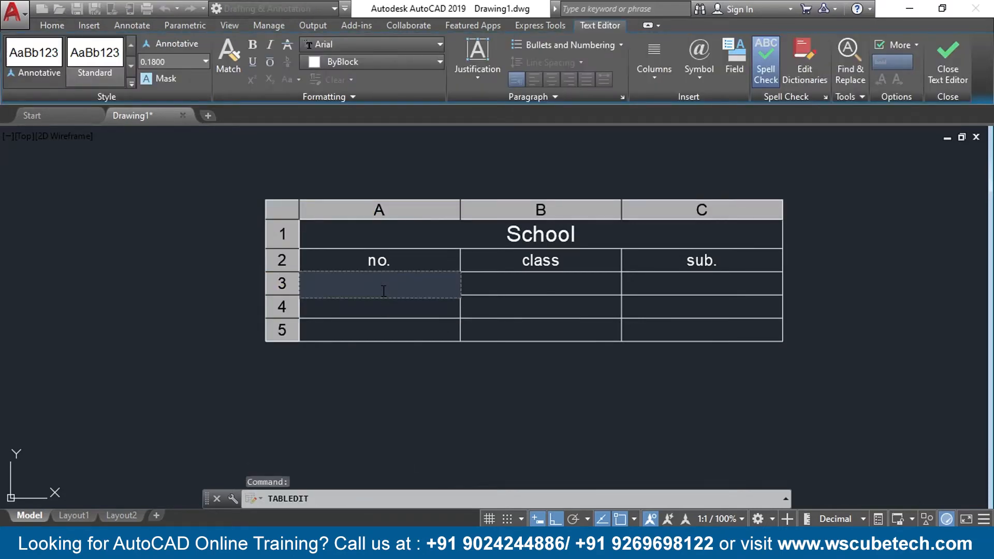
text(1)
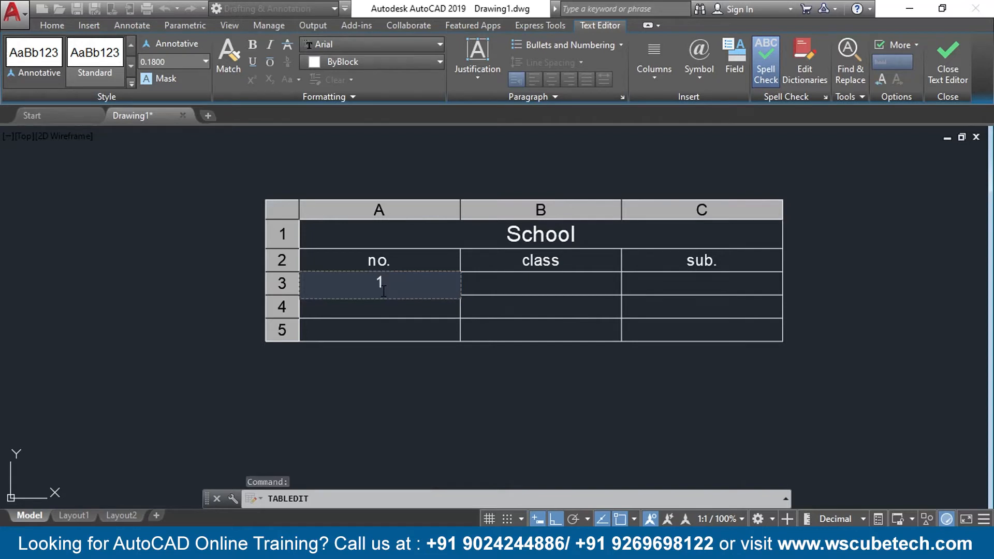
key(Tab)
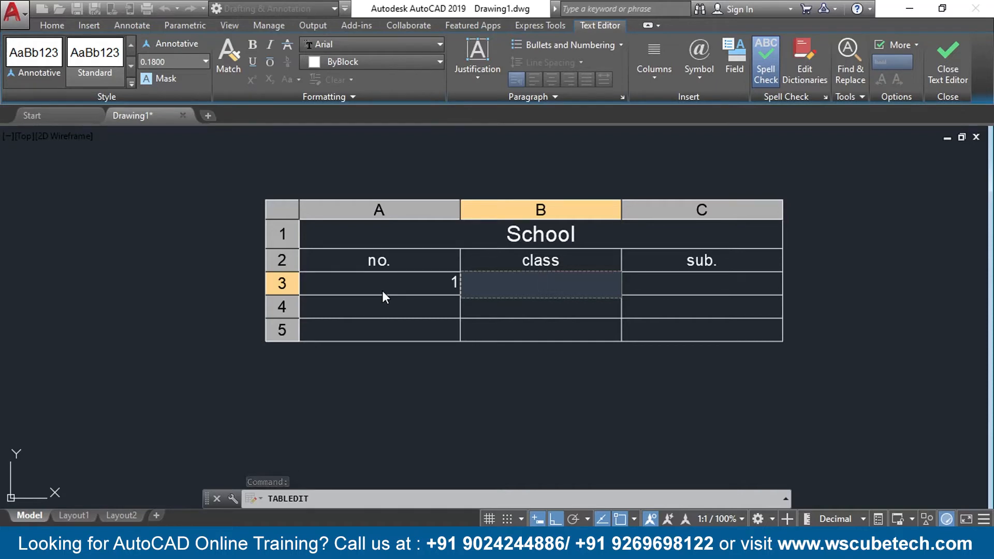
text(a)
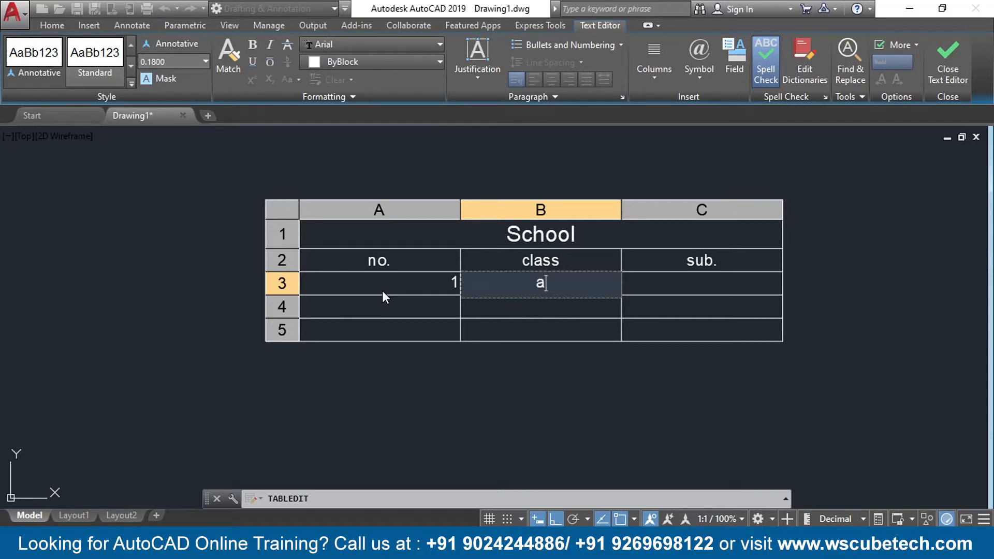
key(Tab)
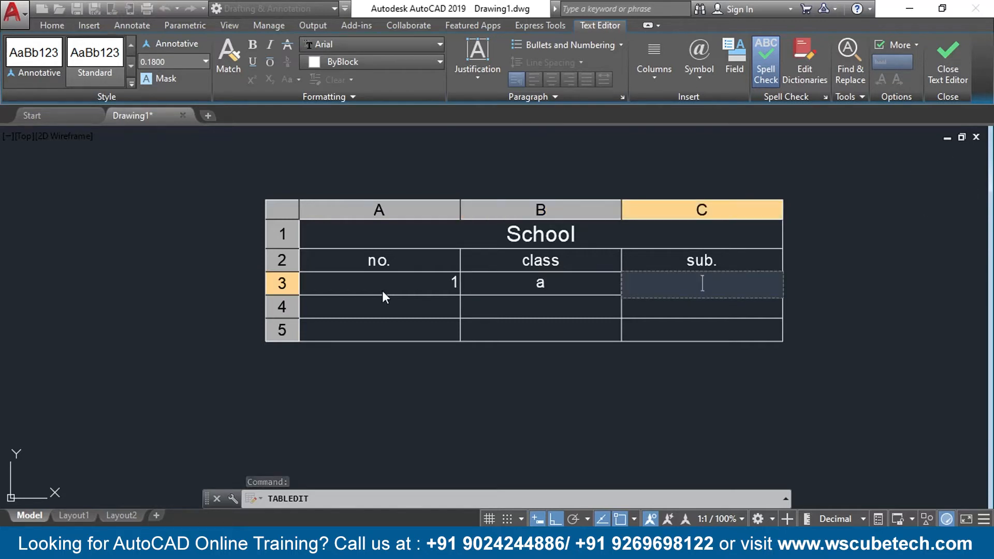
text(ENG)
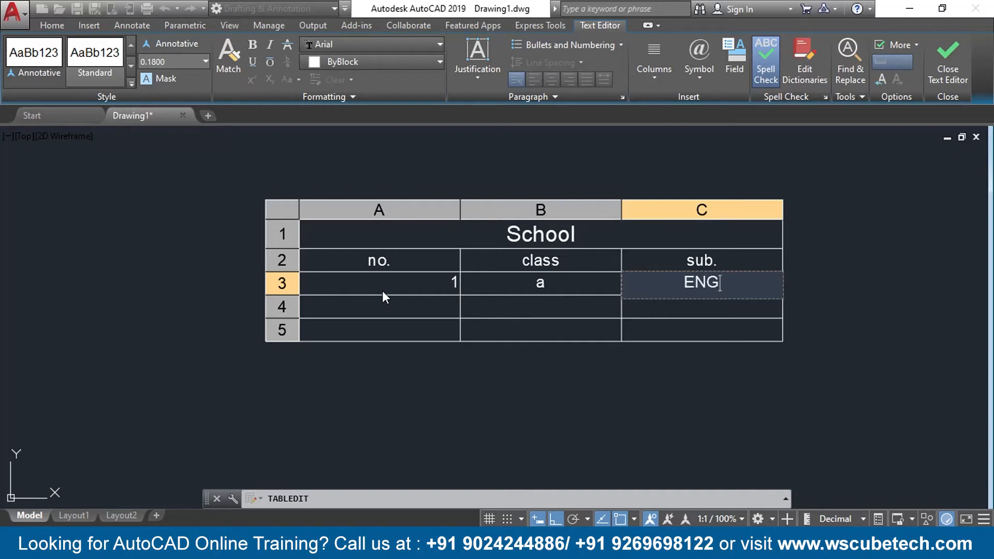
Enter 2 in cell A4 and 3 in cell A5 of the no. column
key(Down)
key(Left)
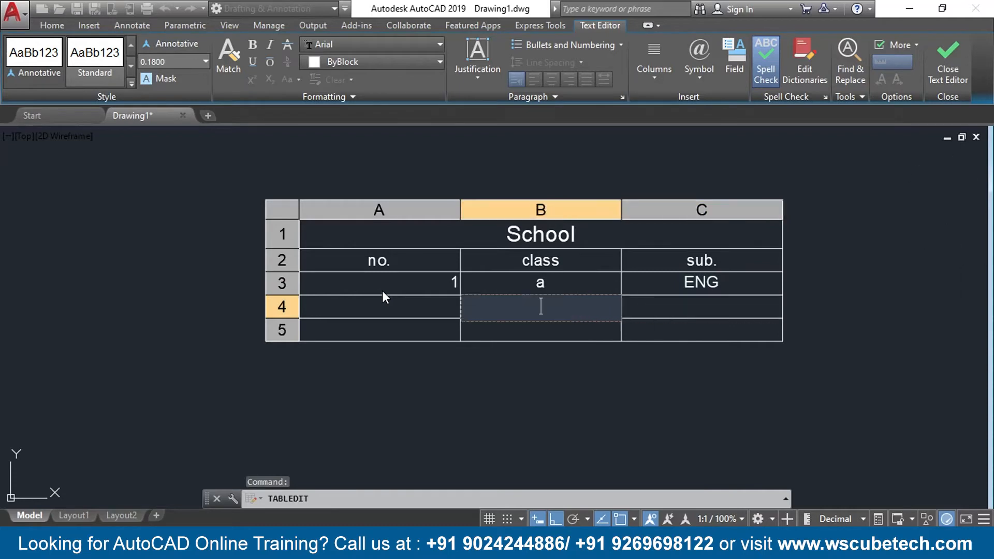
key(Left)
text(2)
key(Down)
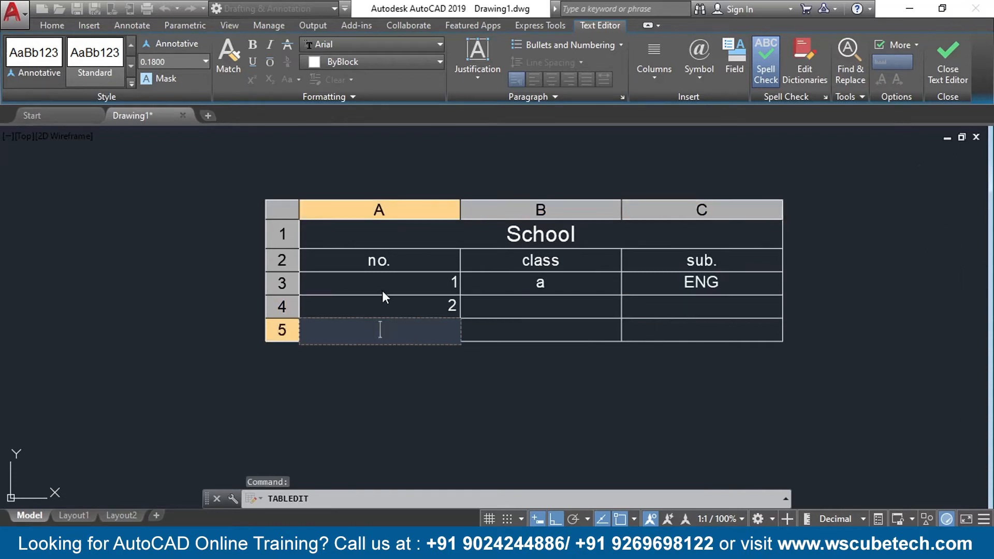
text(3)
Complete the class column with B in B4 and C in B5, and replace the text in B3 with capital A
key(Right)
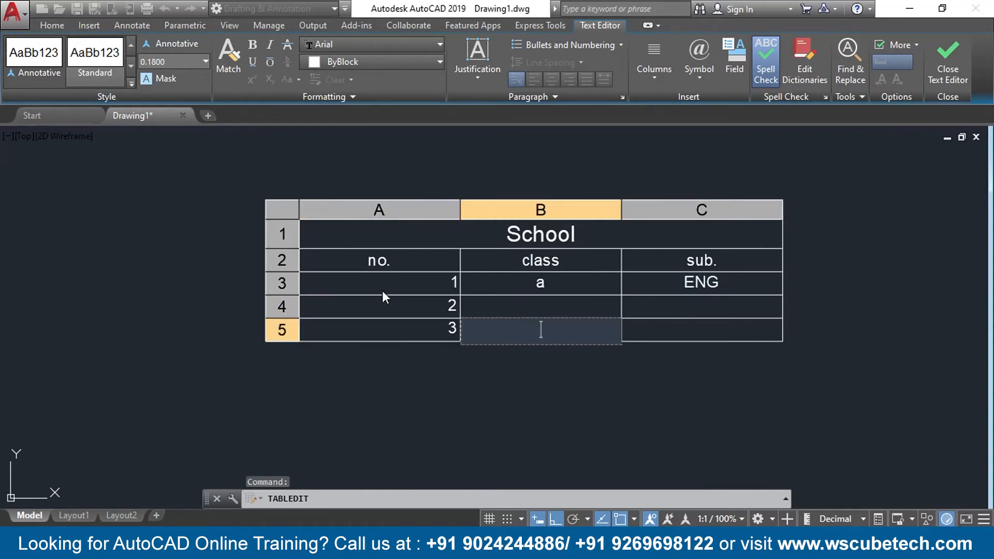
key(Up)
text(B)
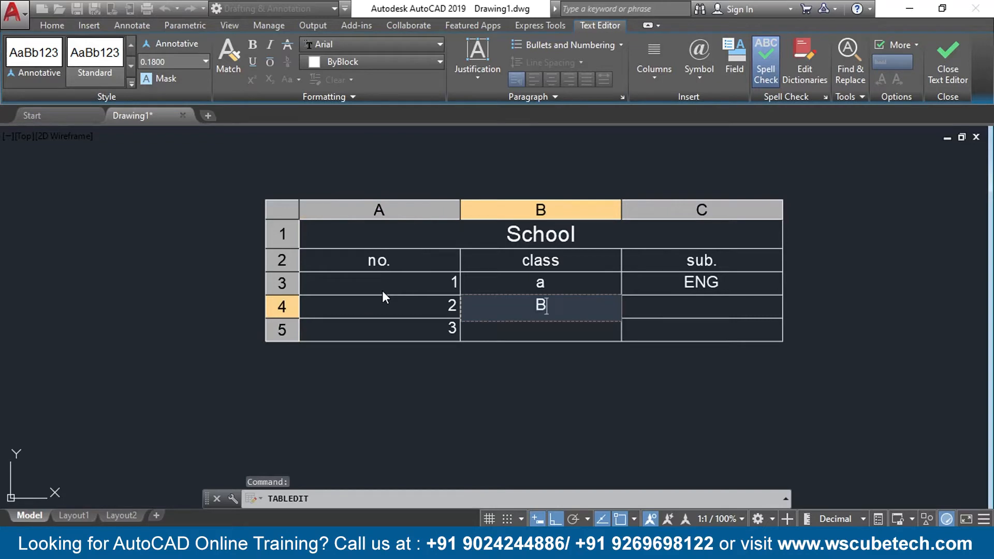
key(Up)
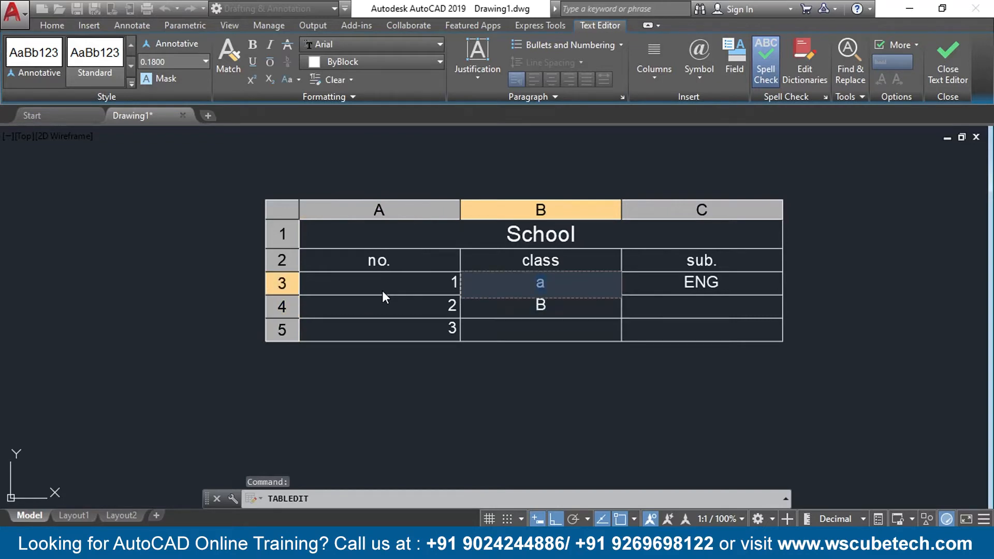
key(BackSpace)
text(A)
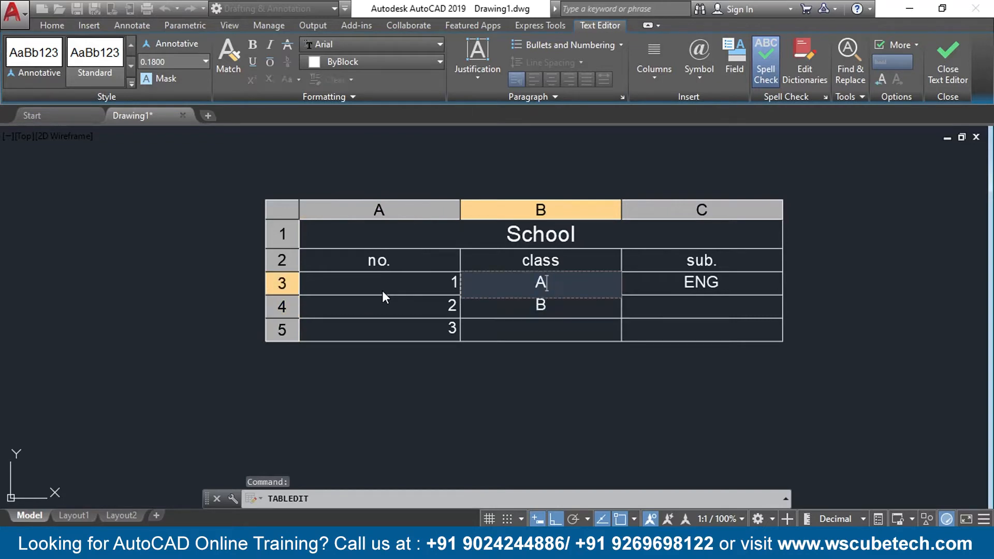
key(Down)
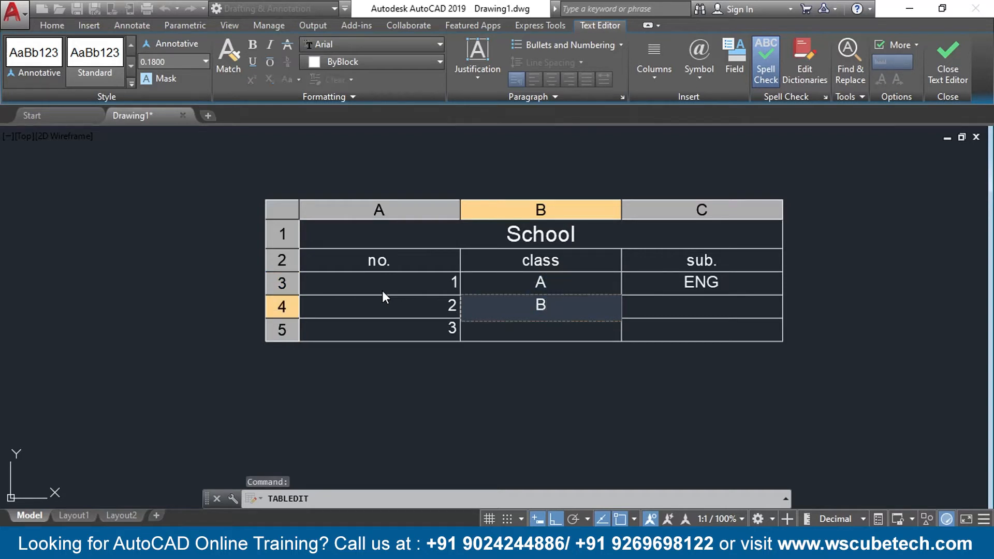
key(Down)
text(C)
Enter MAT in C4 and SCI in C5 of the sub. column, and finish editing the table
key(Tab)
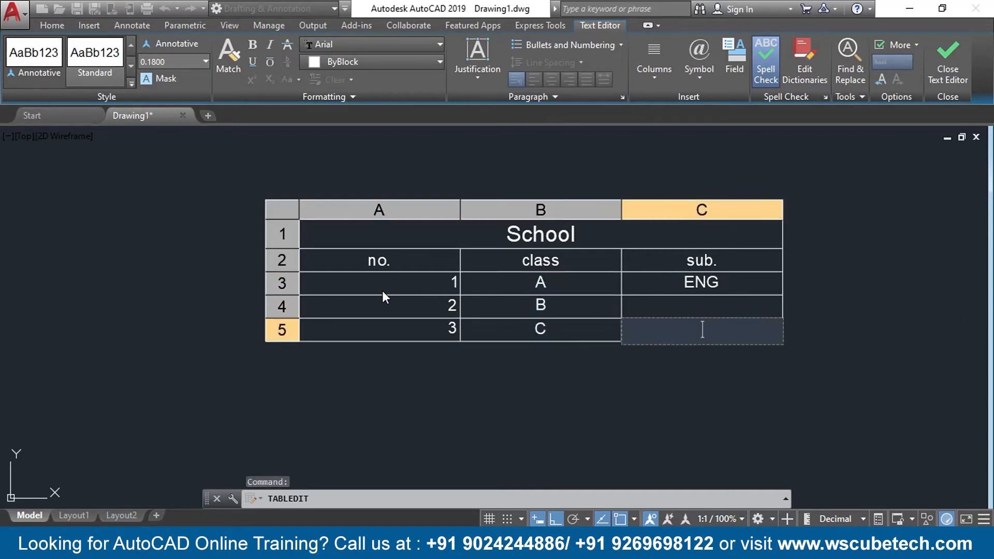
key(Up)
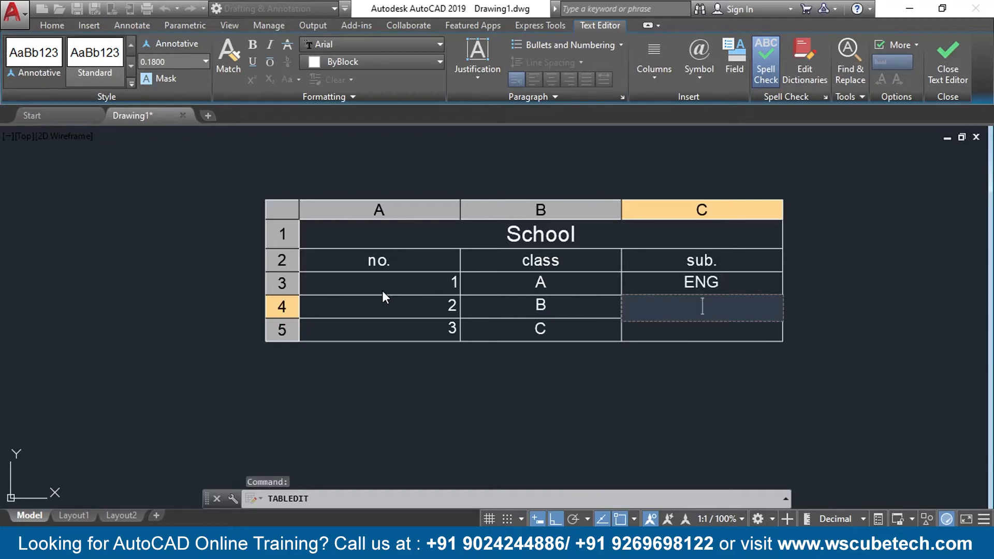
text(MAT)
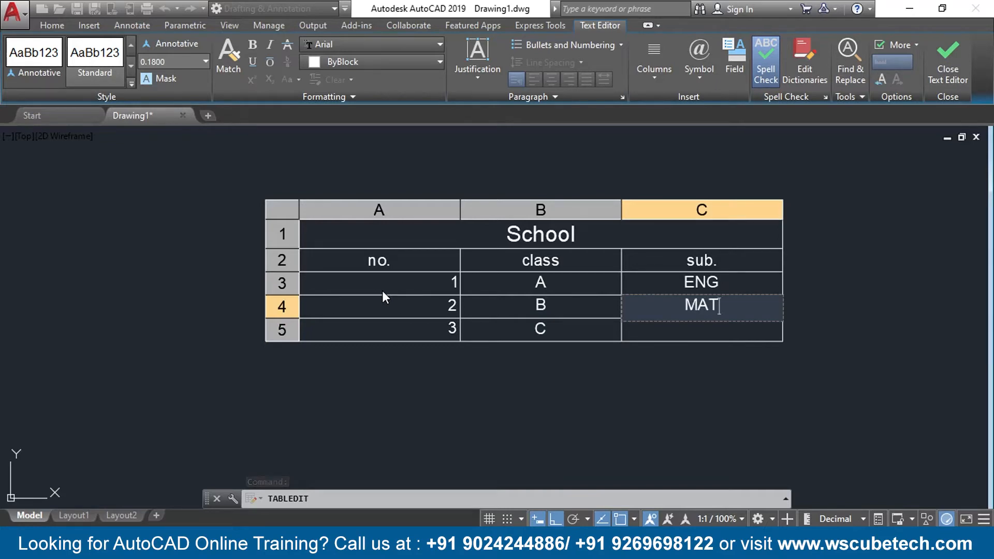
key(Down)
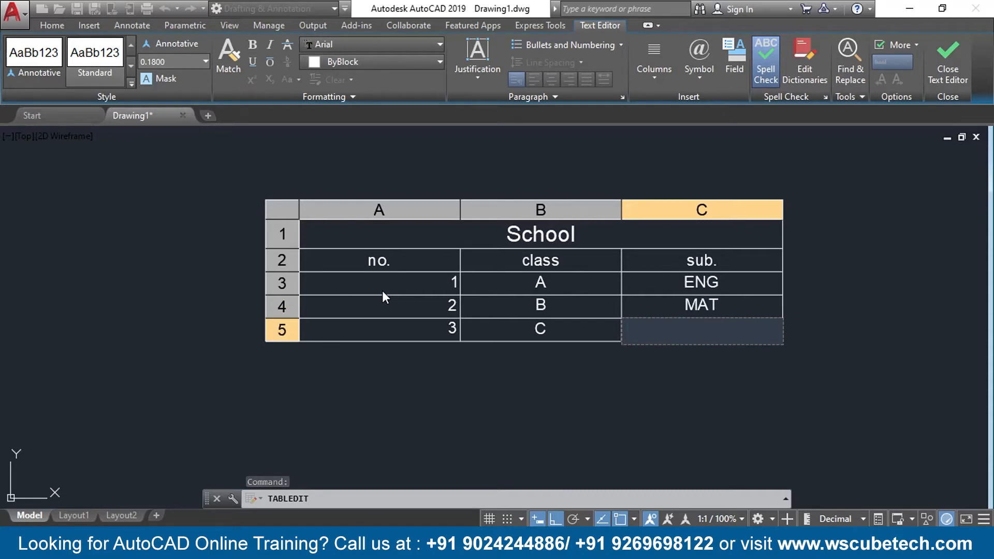
text(SCI)
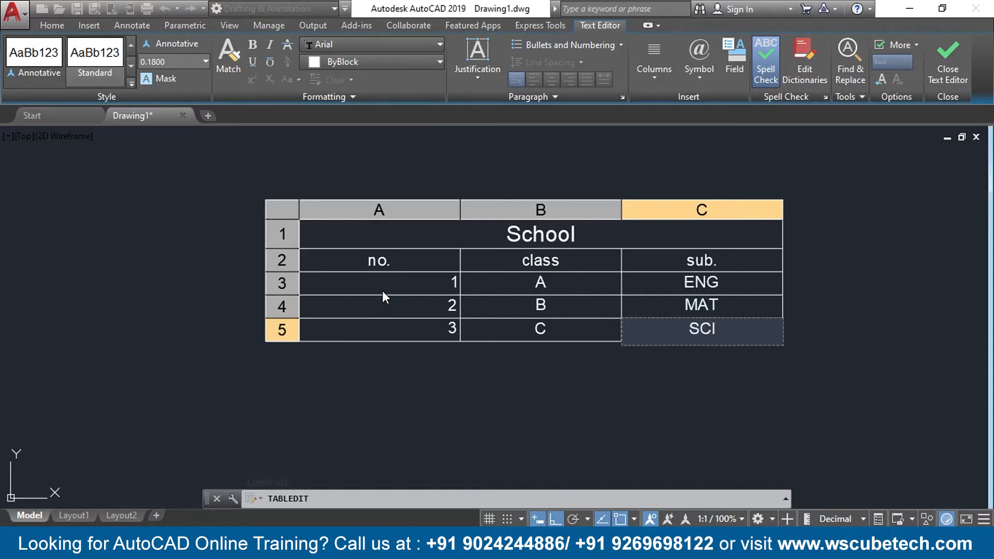
key(Up)
key(Up)
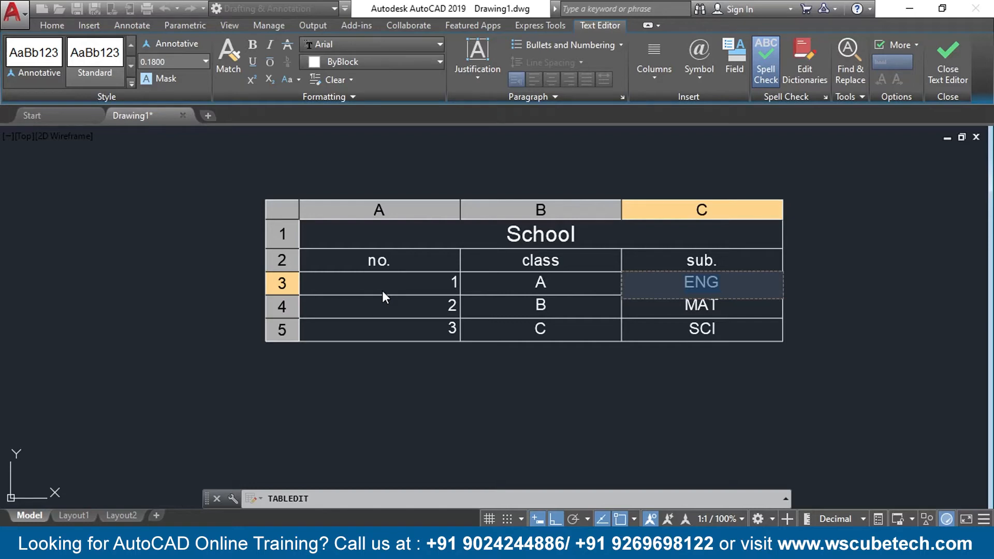
scroll(382, 290, up, 2)
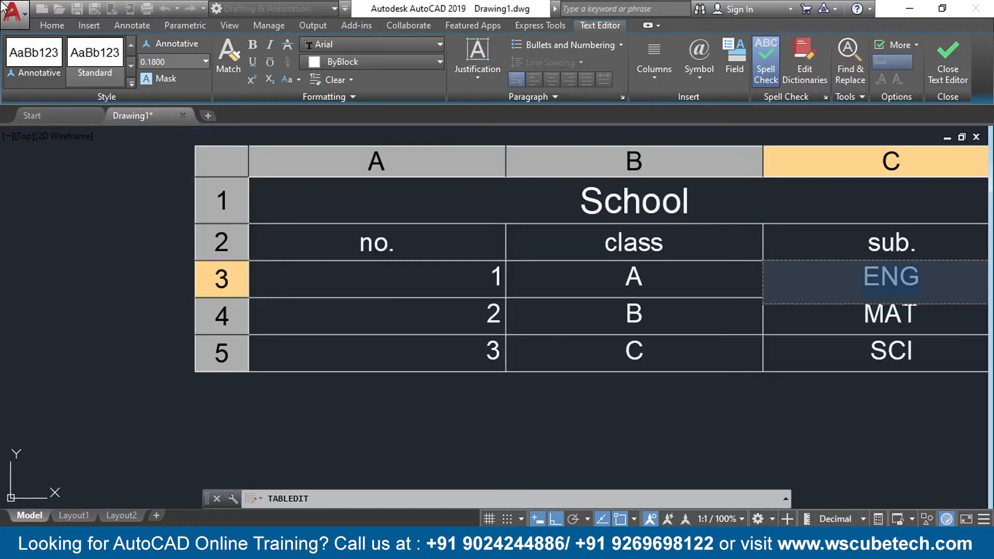
scroll(447, 262, down, 3)
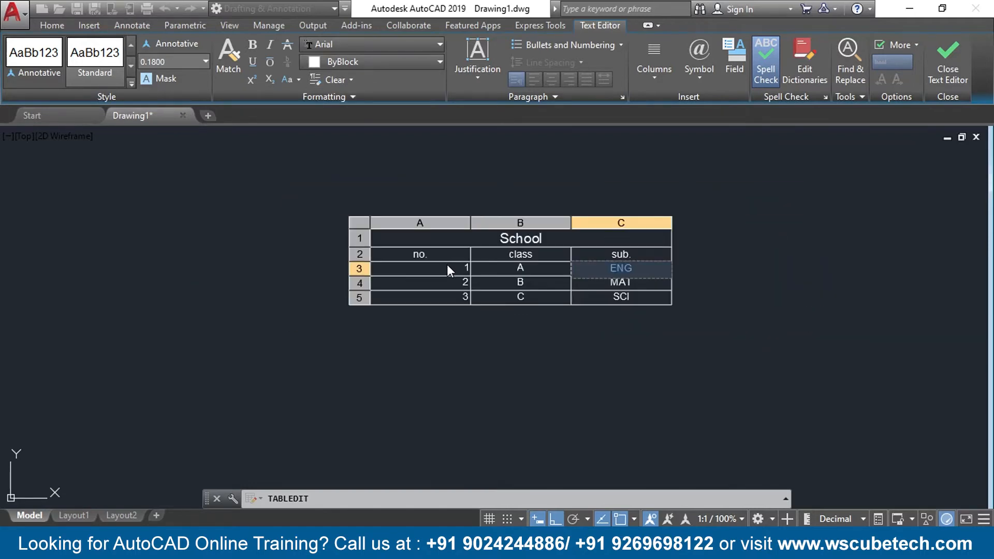
scroll(480, 254, up, 3)
scroll(530, 268, down, 2)
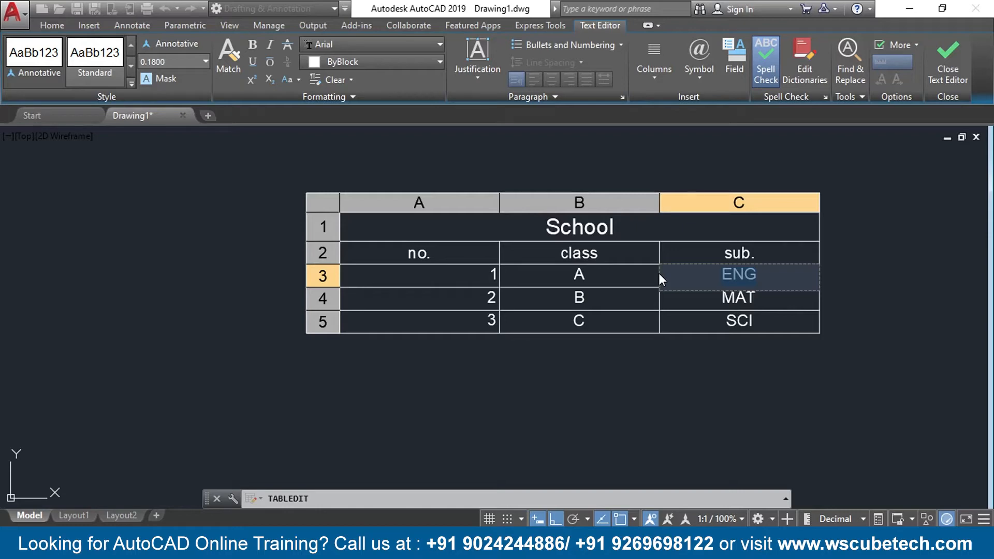
click(948, 61)
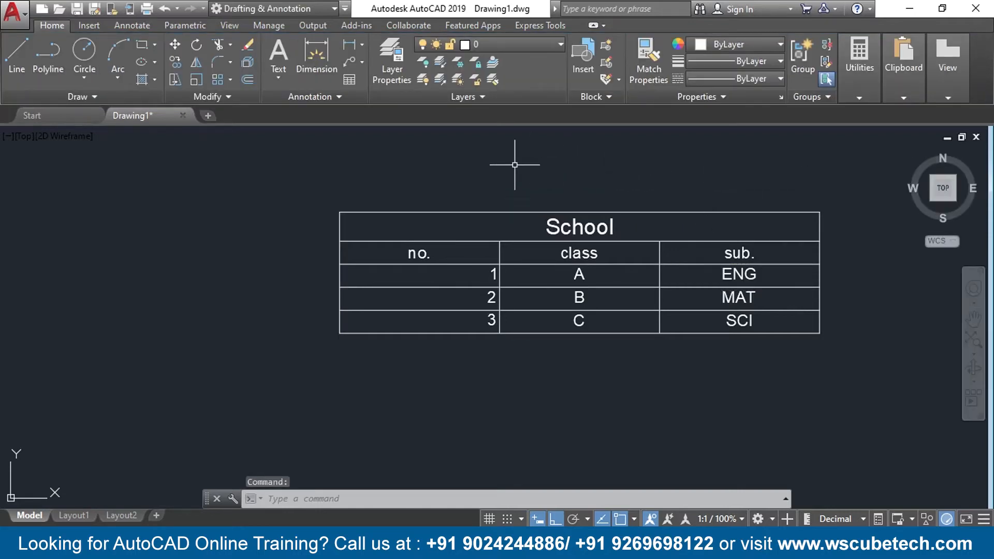
middle_drag(554, 173, 344, 171)
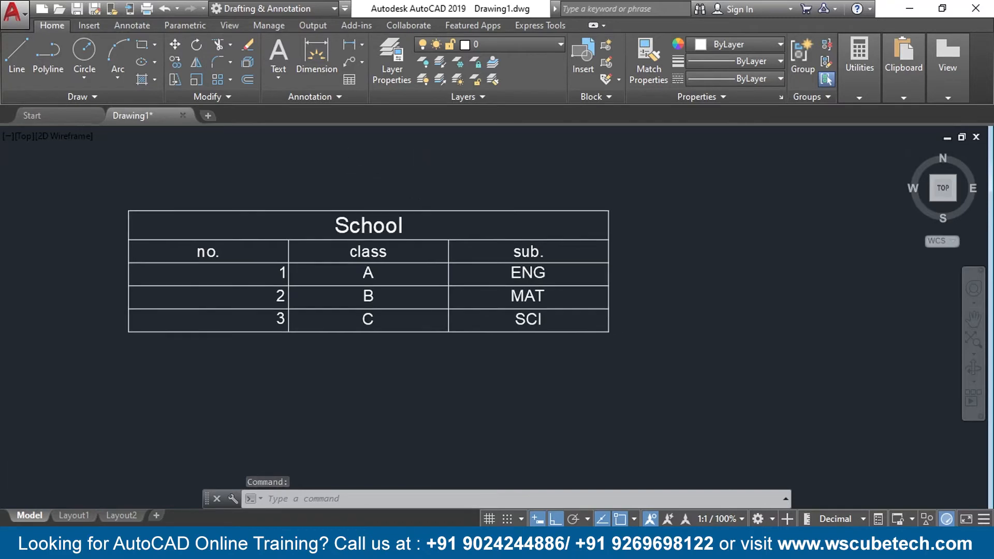
scroll(414, 174, down, 2)
scroll(414, 174, up, 2)
middle_drag(414, 175, 691, 204)
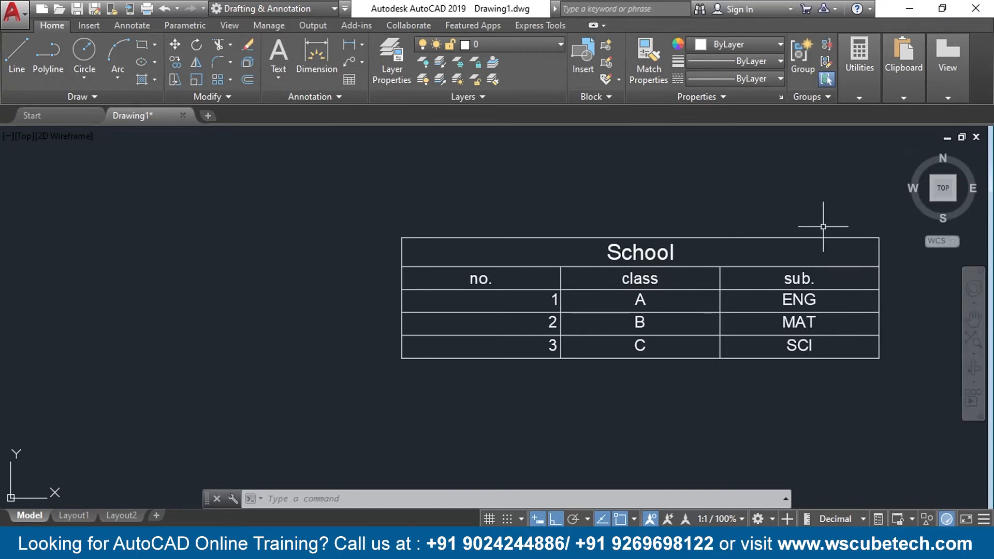
middle_drag(825, 222, 676, 208)
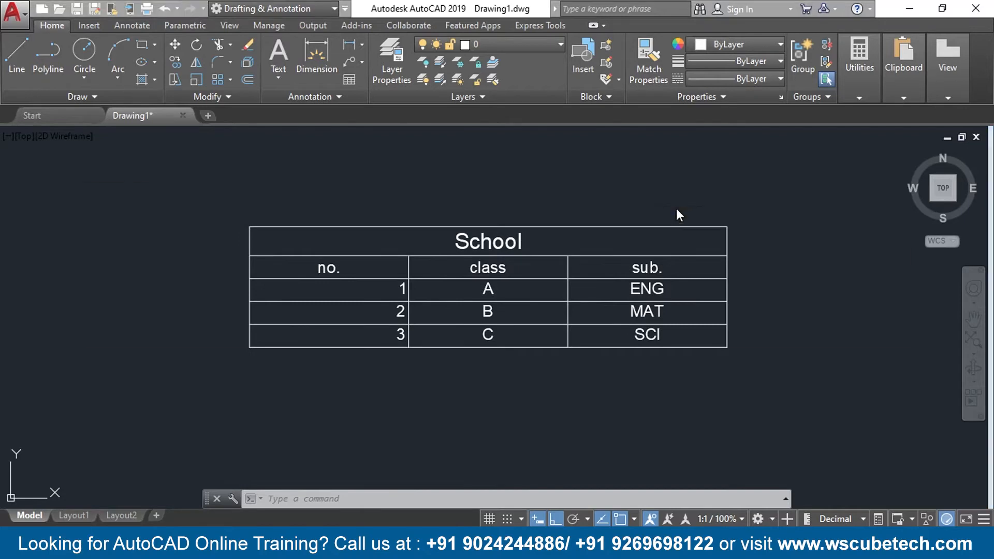
key(alt+Tab)
key(Right)
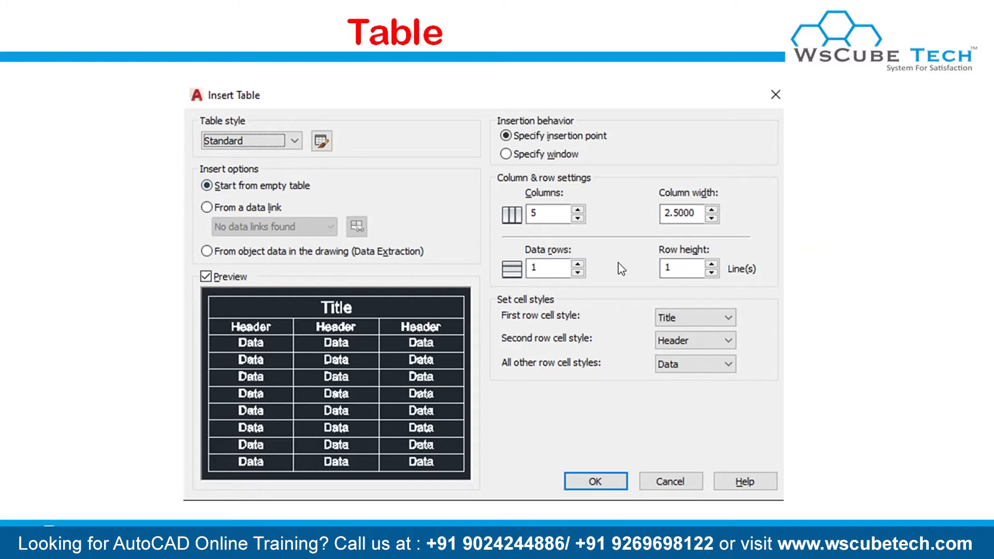
key(Right)
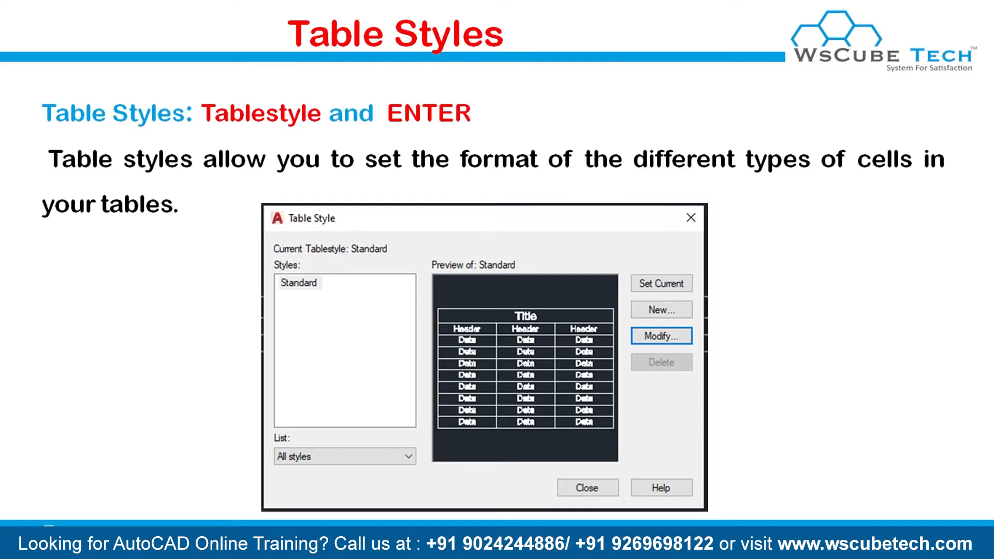
key(alt+Tab)
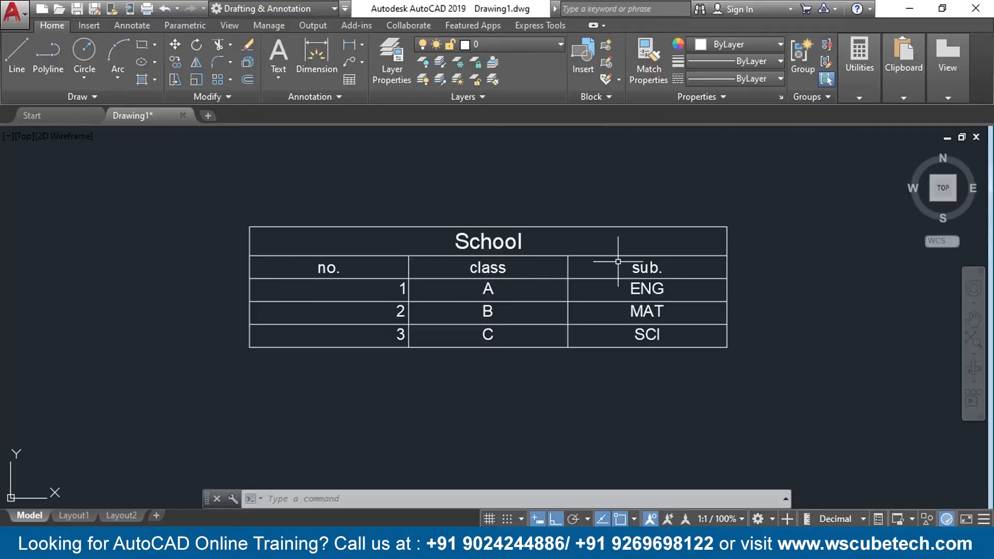
Open the Table Style manager with the TABLESTYLE command and close it without changes
mouse_move(777, 240)
middle_down()
mouse_move(610, 232)
mouse_move(235, 247)
middle_up()
middle_drag(580, 276, 492, 278)
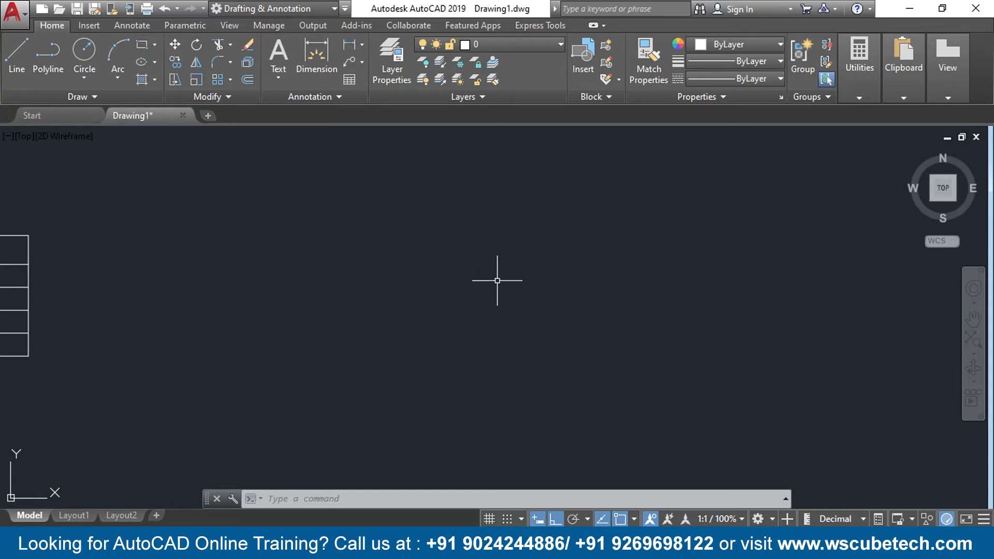
text(T)
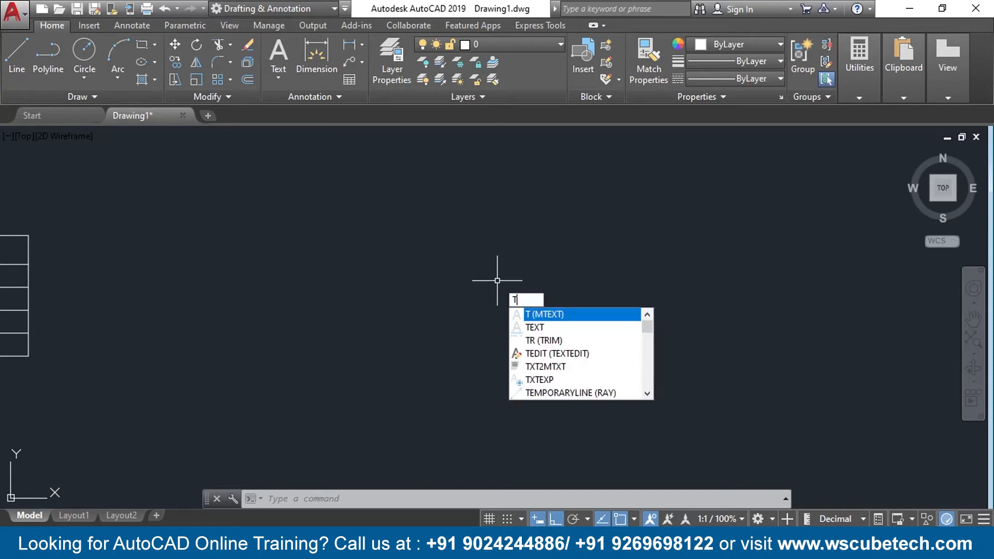
text(AB)
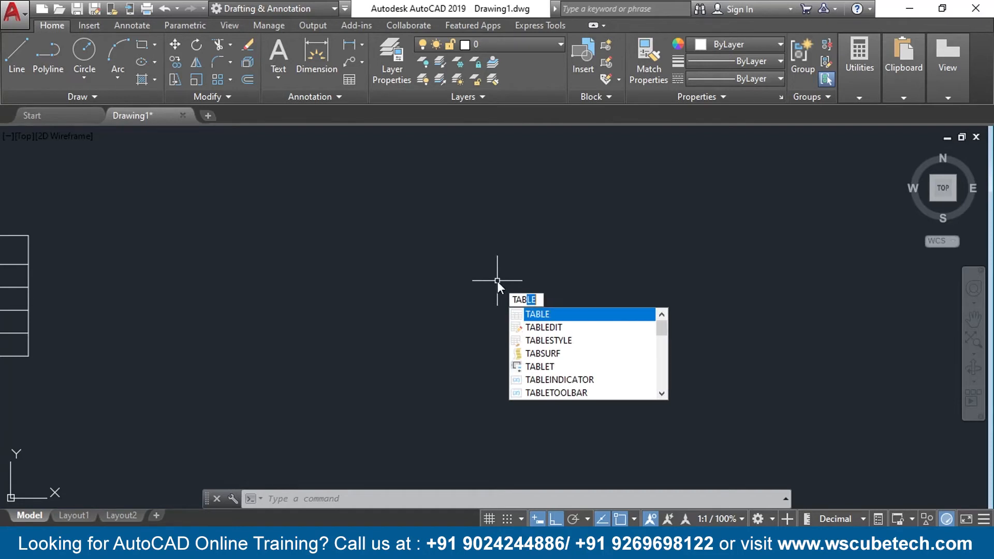
text(LE)
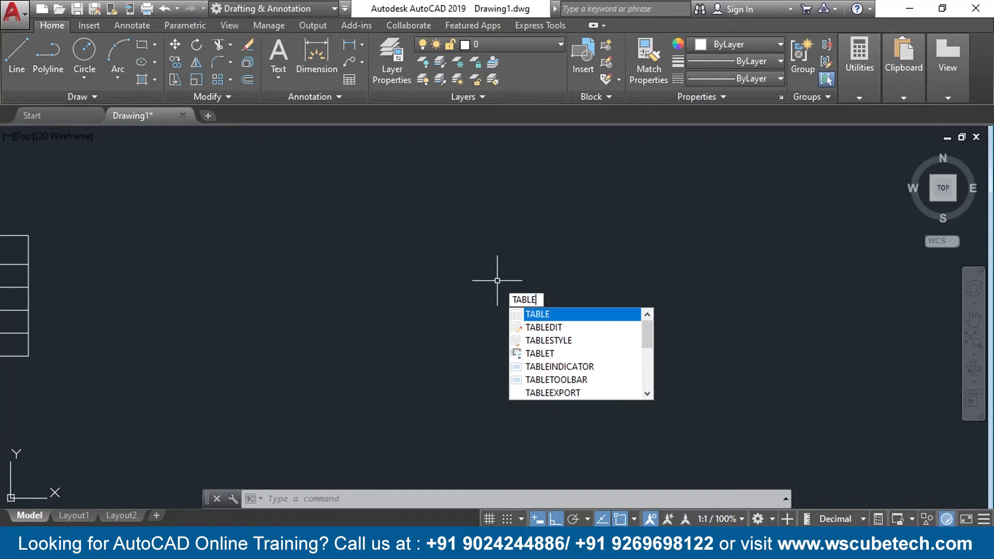
click(570, 341)
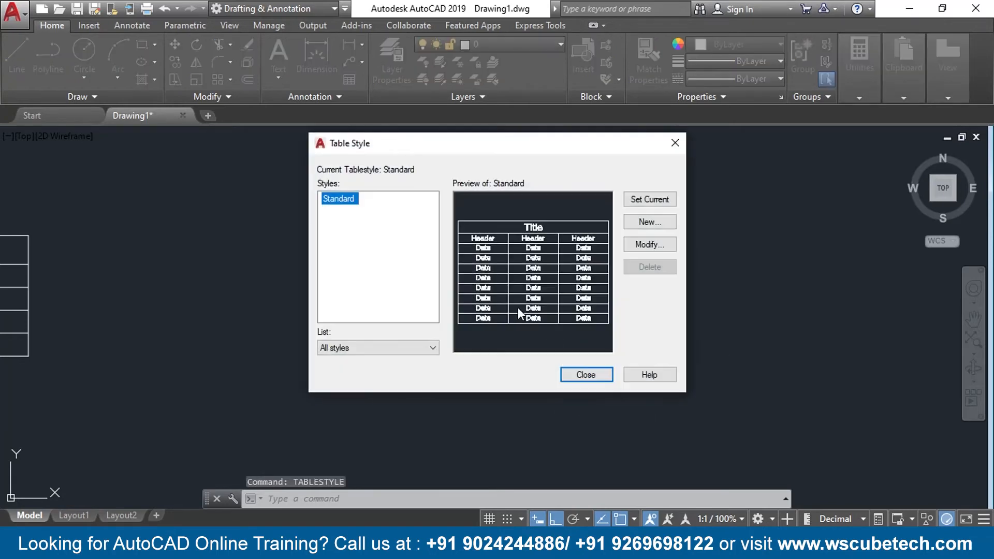
click(674, 145)
Open the Table Style manager from the Insert Table settings, and close both dialogs without inserting a table
click(350, 80)
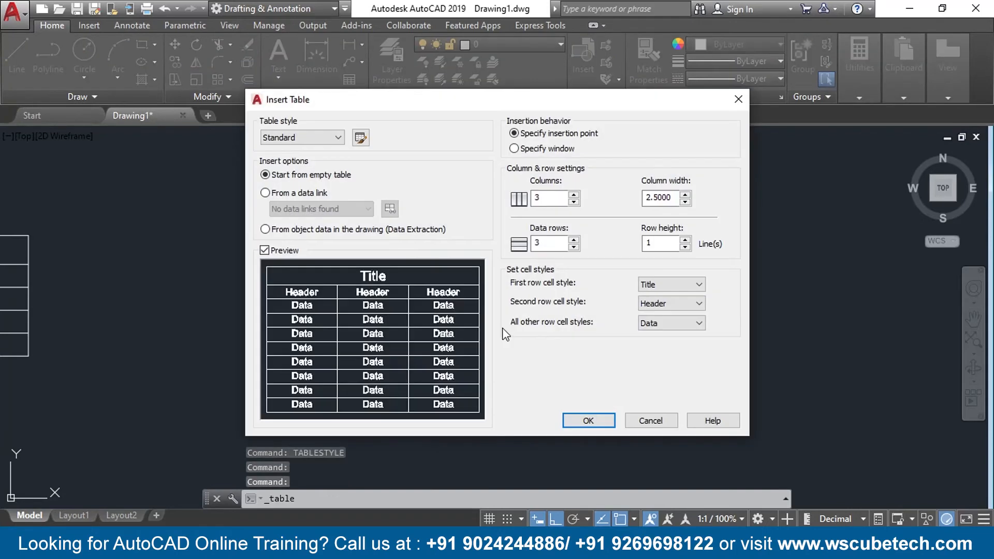
click(360, 138)
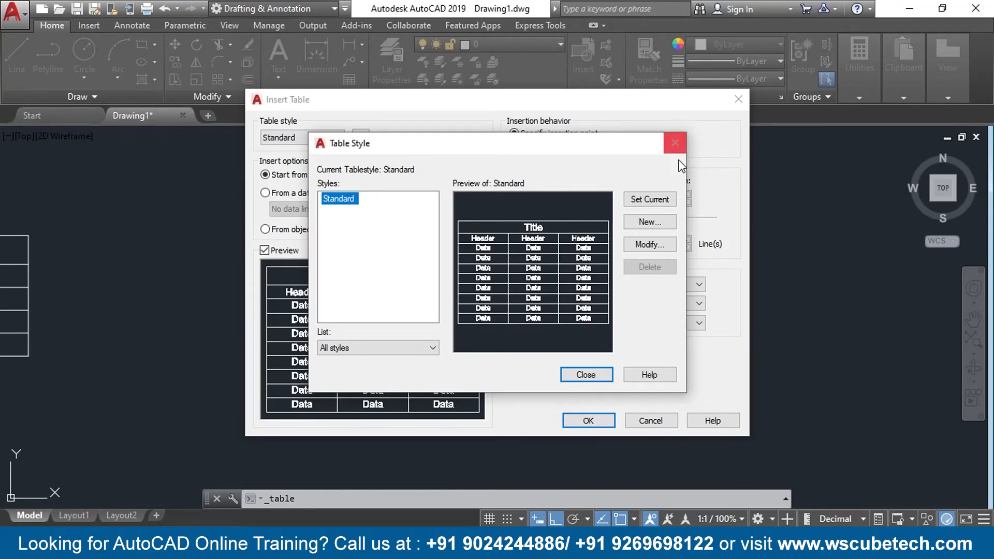
click(674, 143)
click(738, 99)
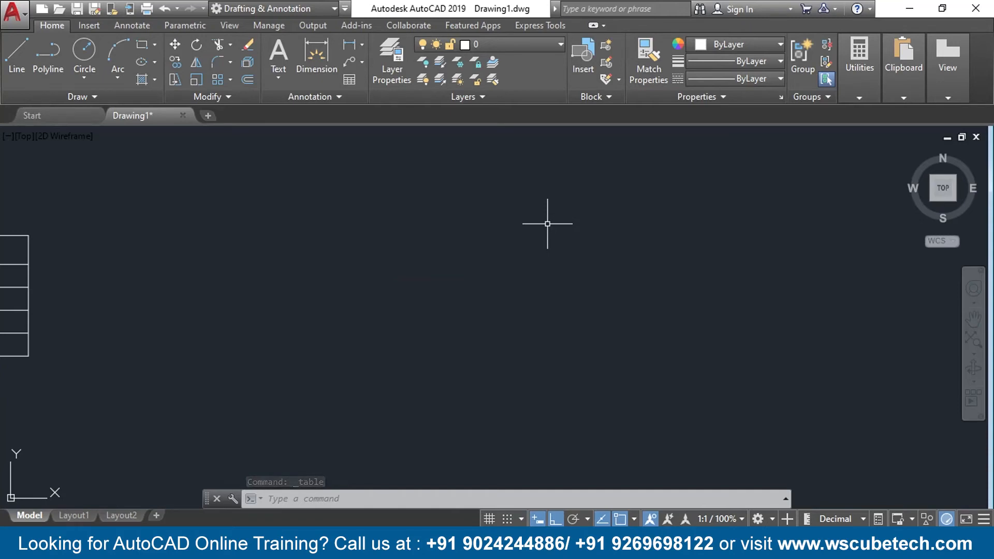
Reopen the Table Style manager with the TABLESTYLE command
text(T)
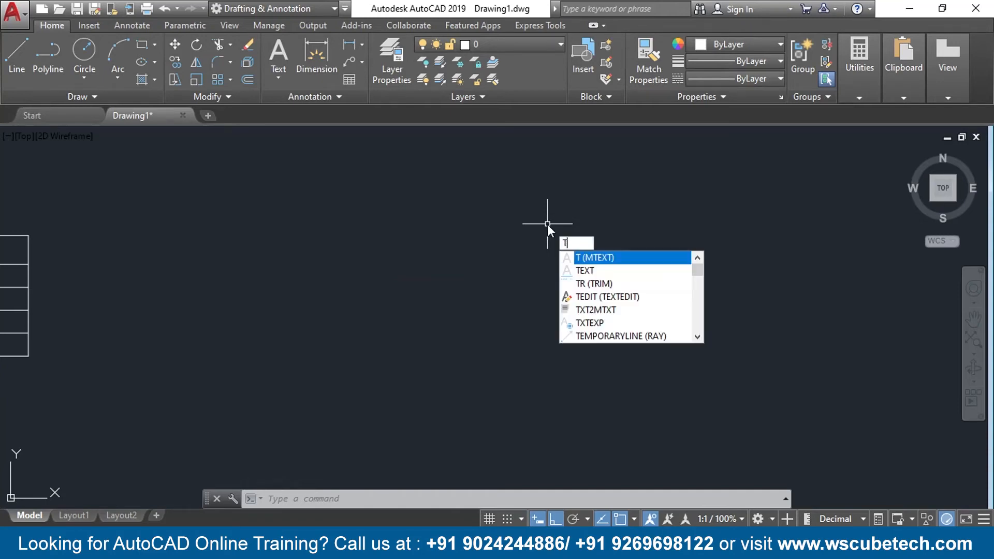
text(B)
key(BackSpace)
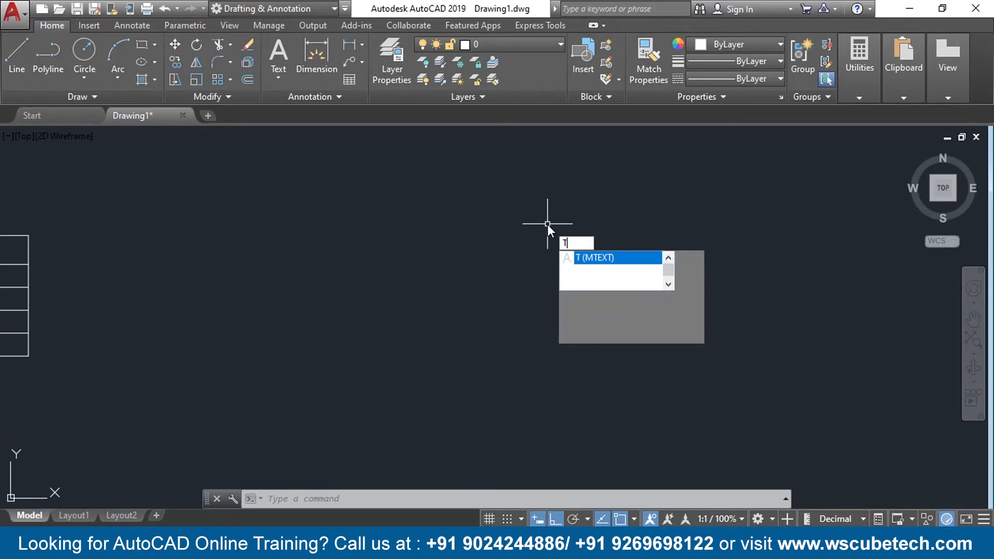
text(ABLE)
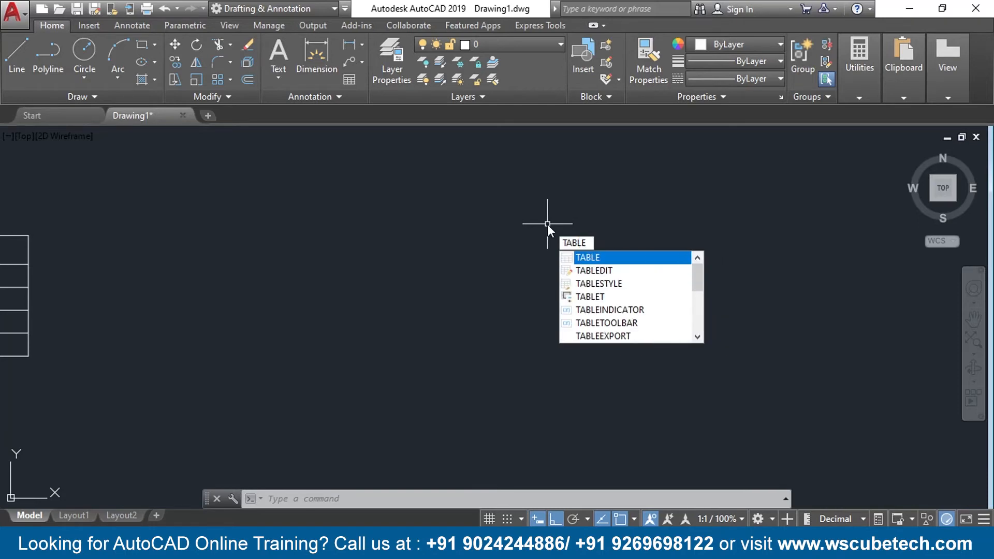
key(Down)
key(Down)
key(Return)
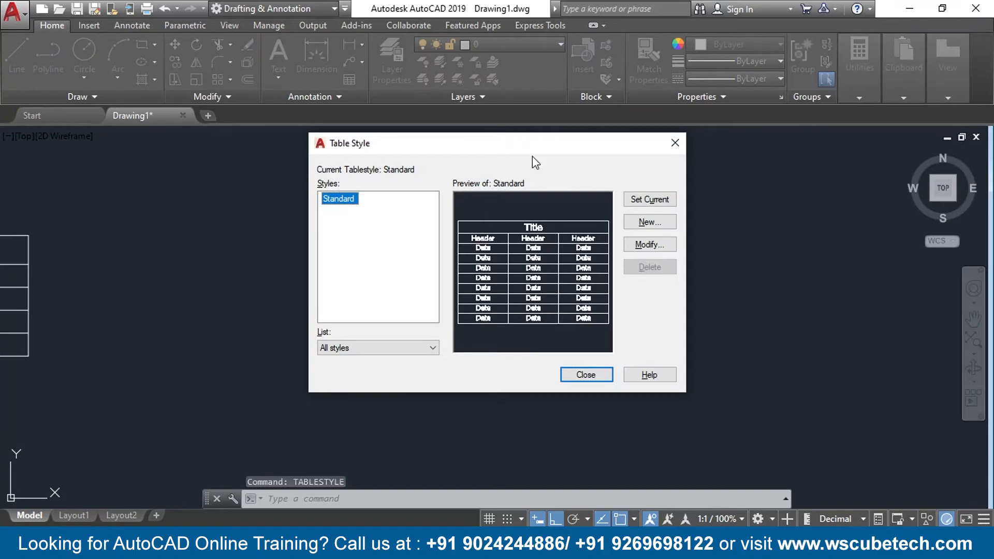
Move and enlarge the Table Style dialog so the style list and the Standard preview have more room
drag(520, 114, 520, 72)
drag(686, 243, 851, 266)
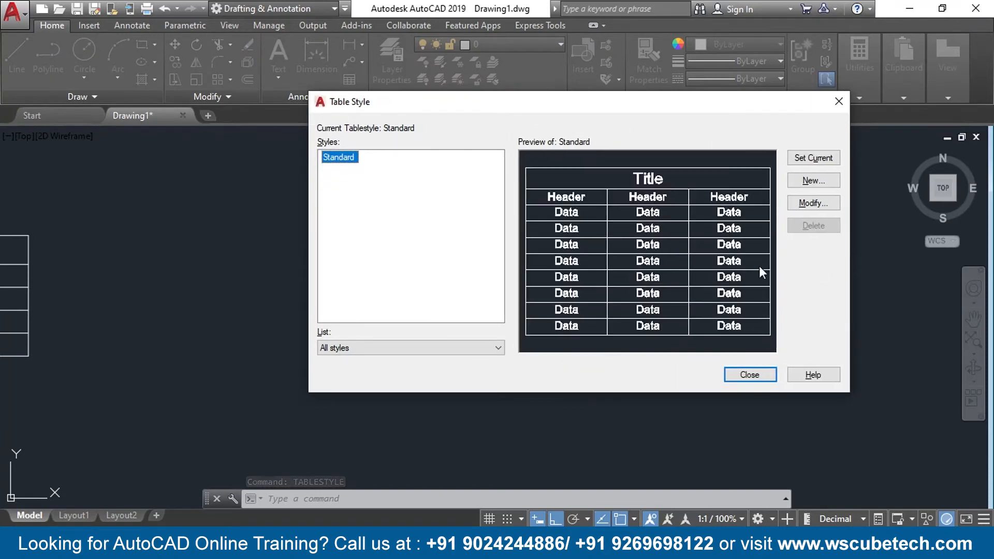
drag(644, 106, 517, 106)
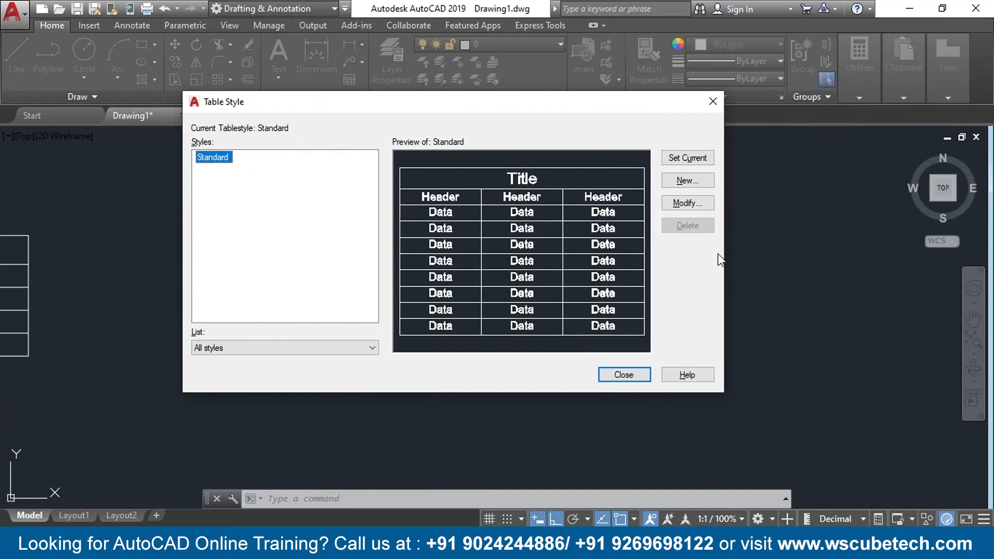
drag(725, 248, 795, 247)
drag(452, 396, 457, 440)
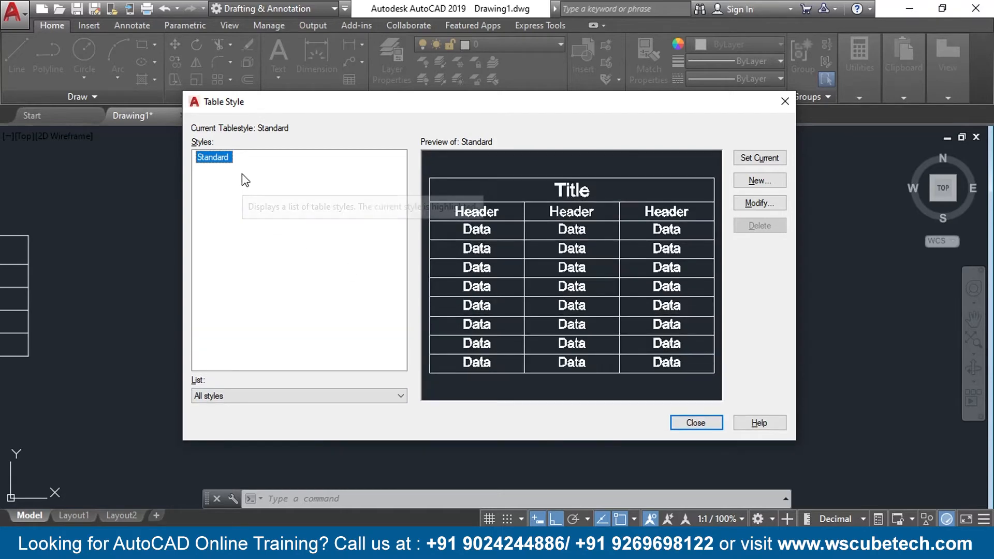
click(245, 187)
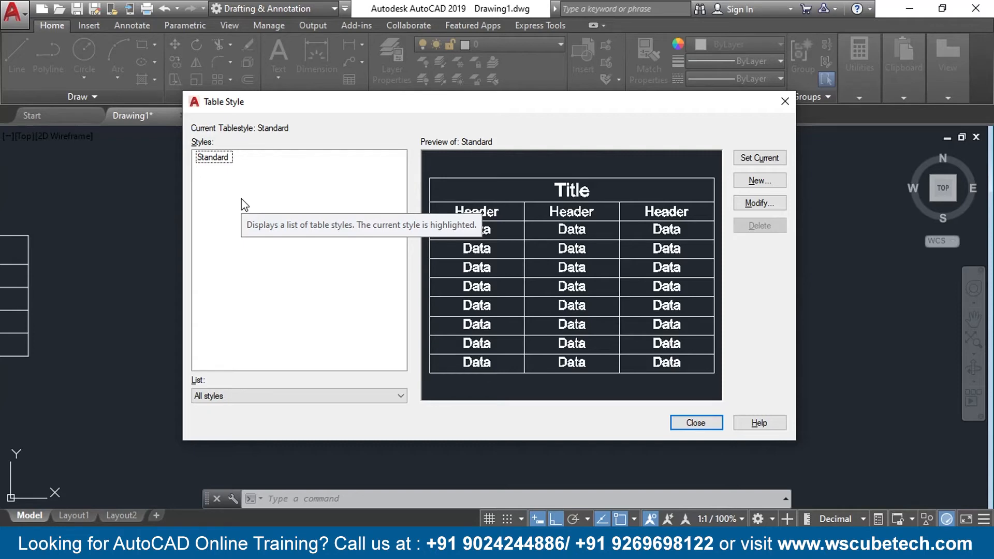
Create a new table style named auto that starts with Standard, and continue to its settings
click(764, 178)
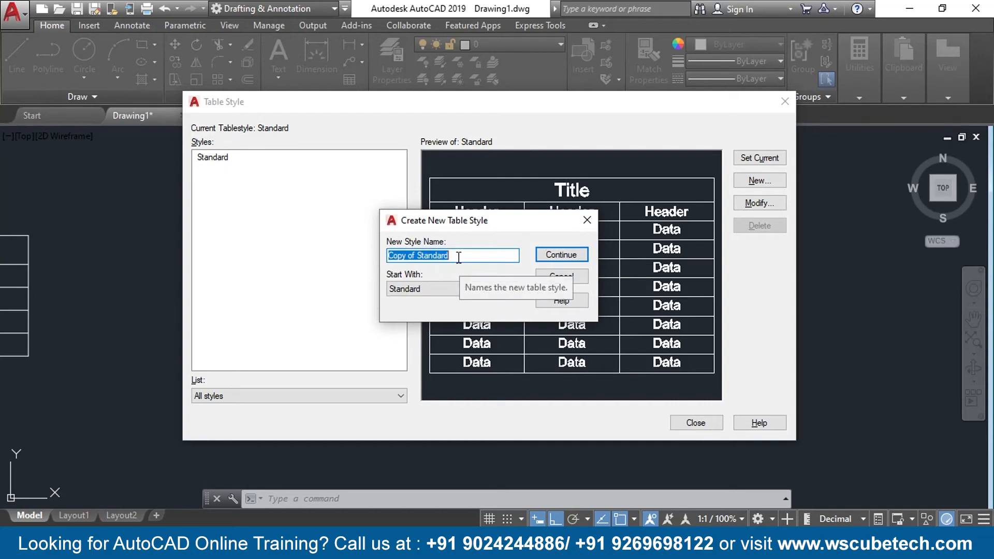
key(BackSpace)
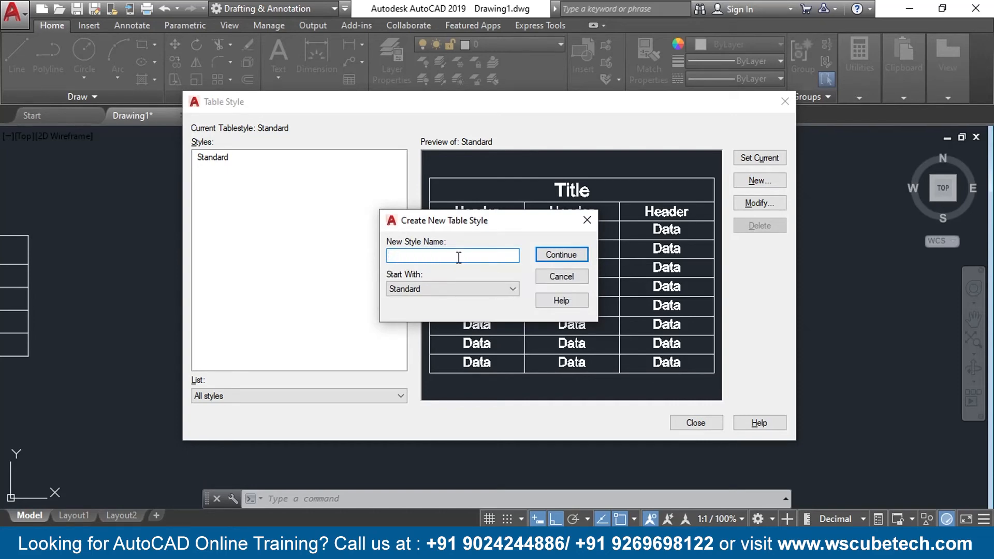
text(auto)
click(492, 290)
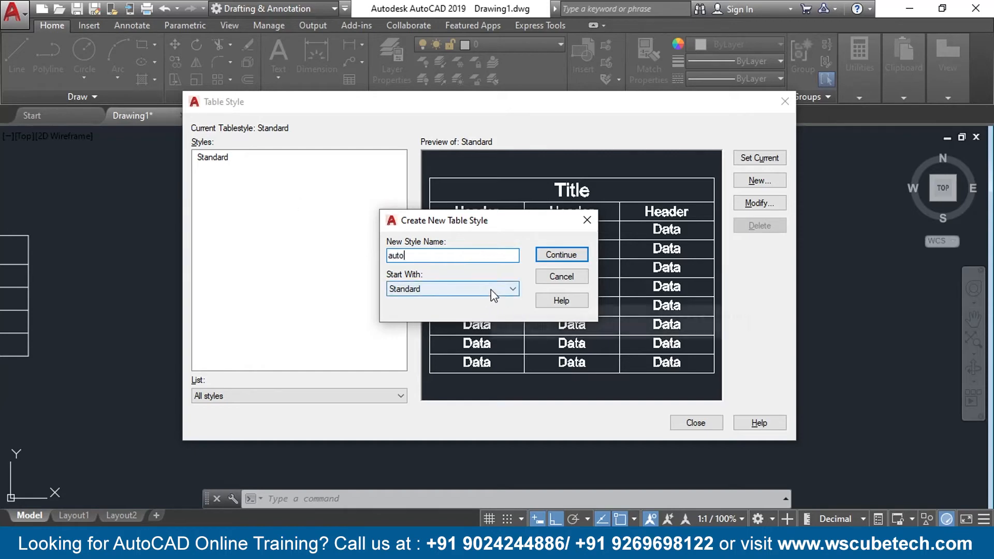
click(490, 290)
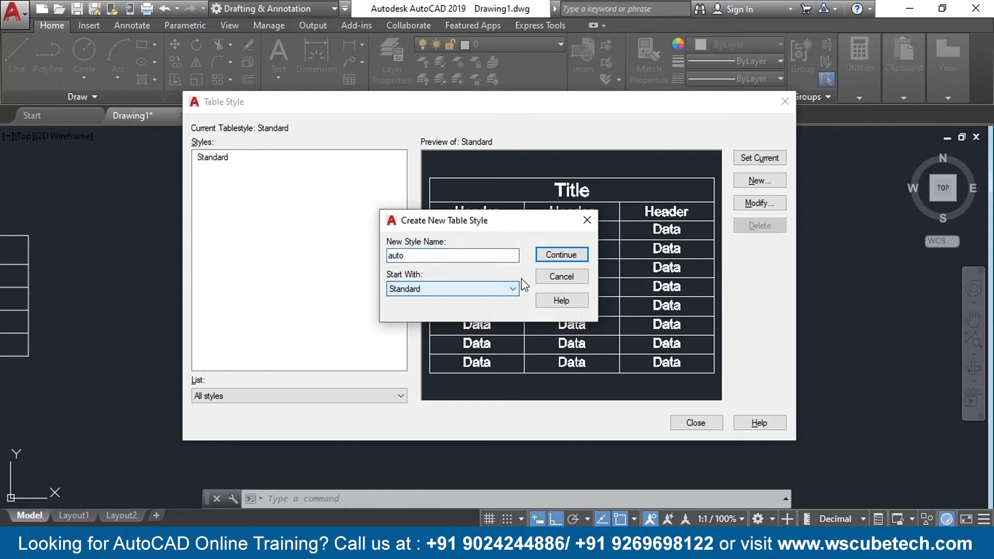
click(551, 256)
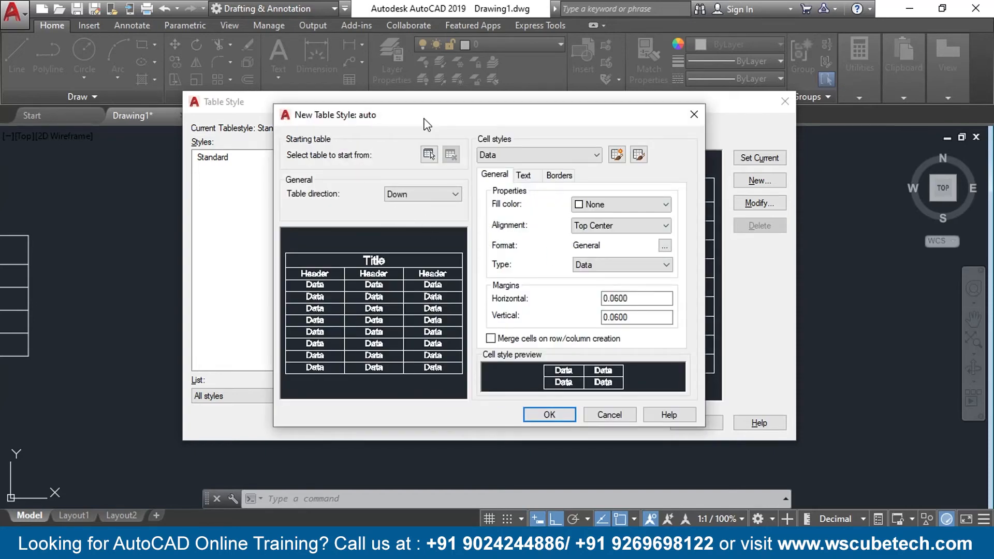
drag(424, 118, 421, 98)
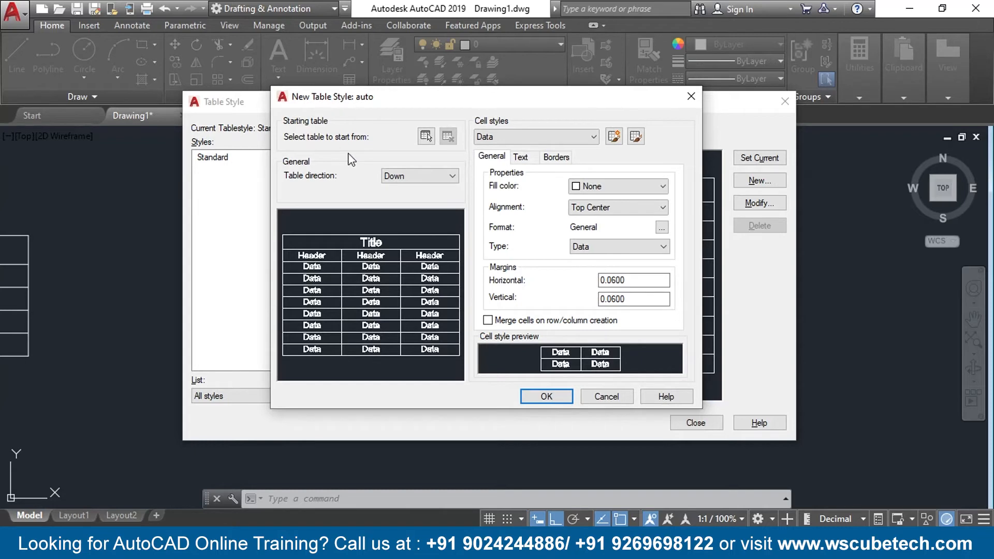
Try the Up table direction for the auto style and set the direction back to Down
click(450, 179)
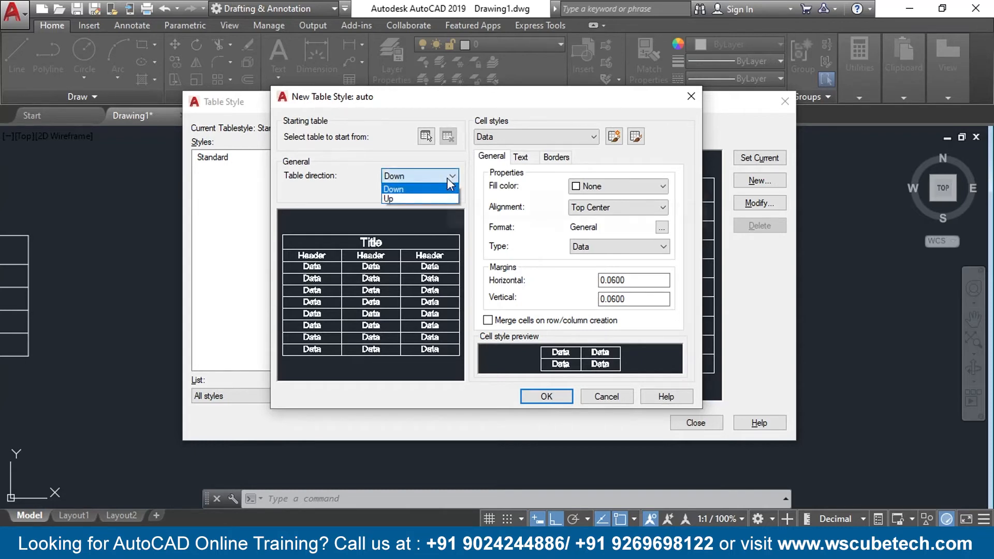
click(417, 197)
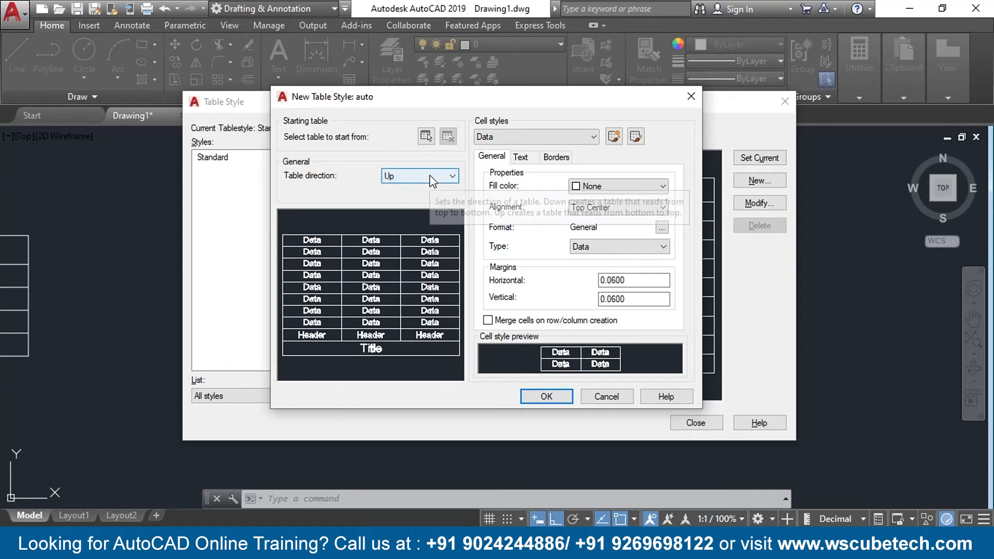
click(431, 178)
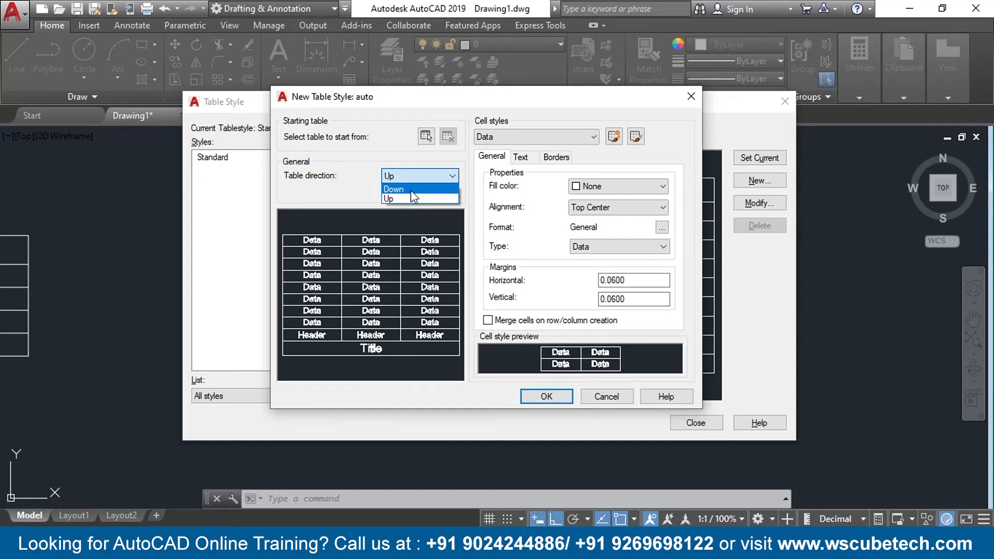
click(411, 189)
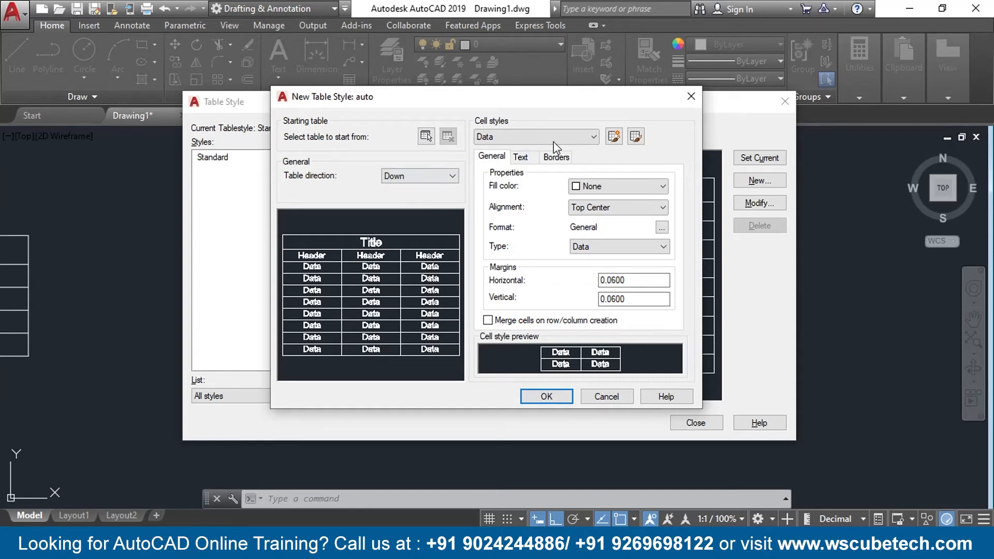
Look through the general properties of the Header and Title cell styles, and return to the Data cell style
click(568, 135)
click(567, 133)
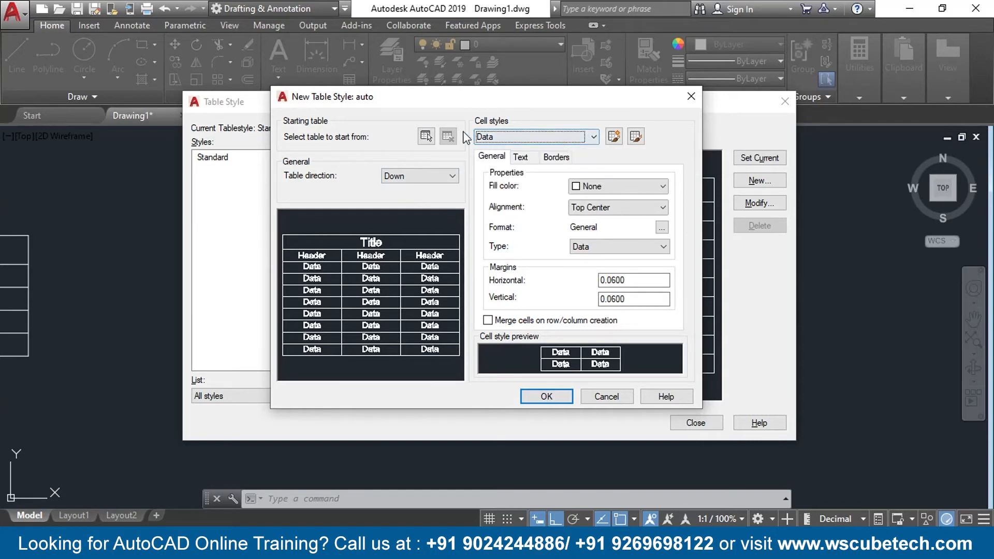
click(569, 137)
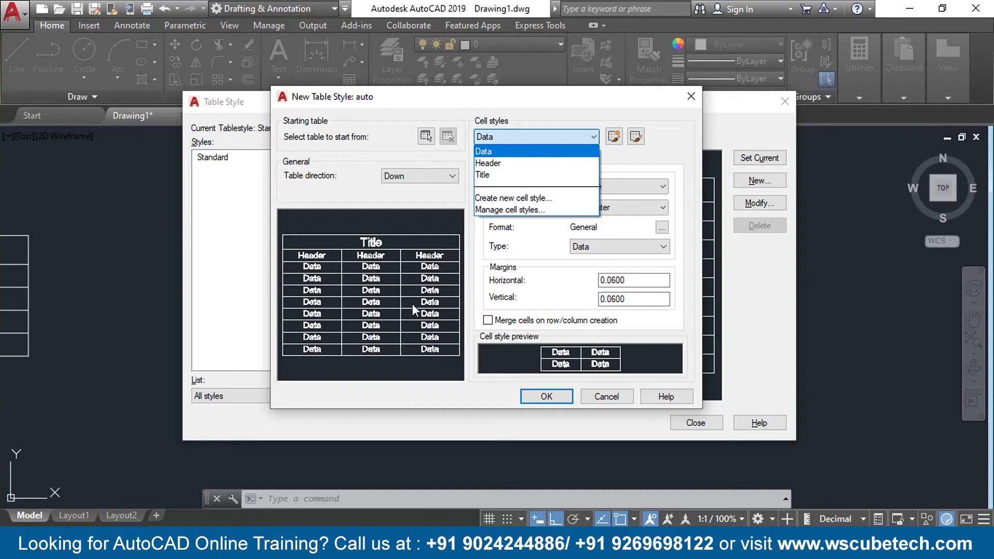
click(505, 163)
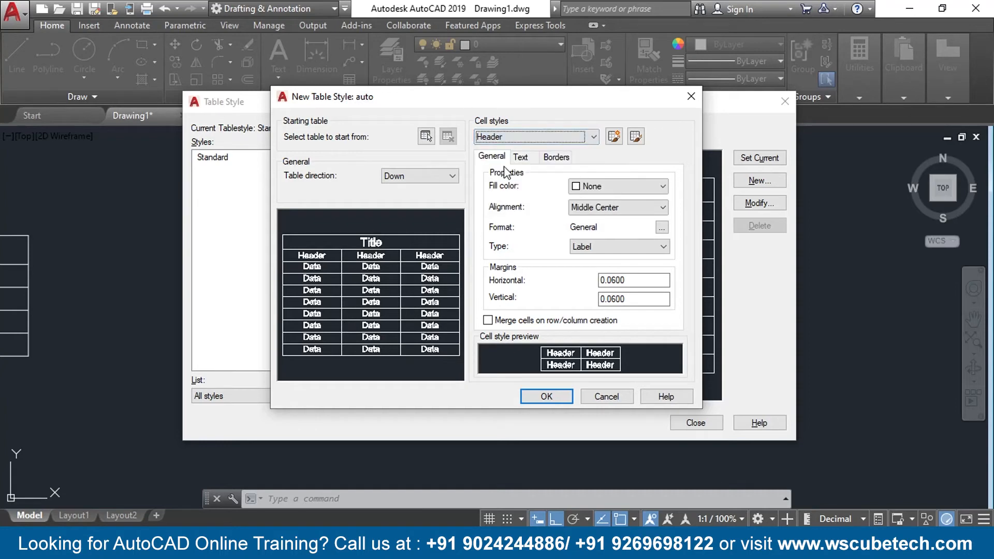
click(523, 137)
click(502, 174)
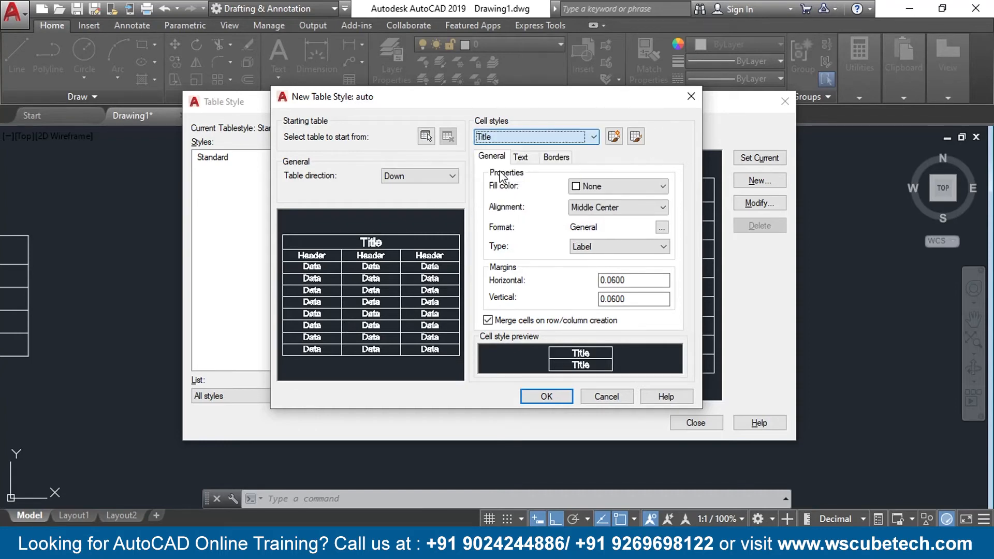
click(539, 137)
click(513, 154)
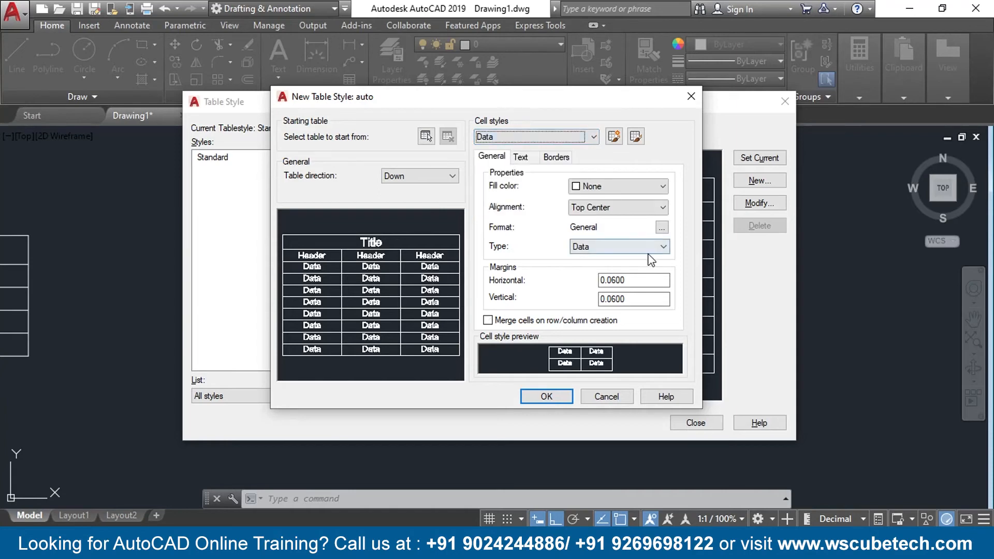
click(559, 137)
click(510, 155)
Try a Yellow fill for the Data cell style and set its fill color to Green
click(651, 187)
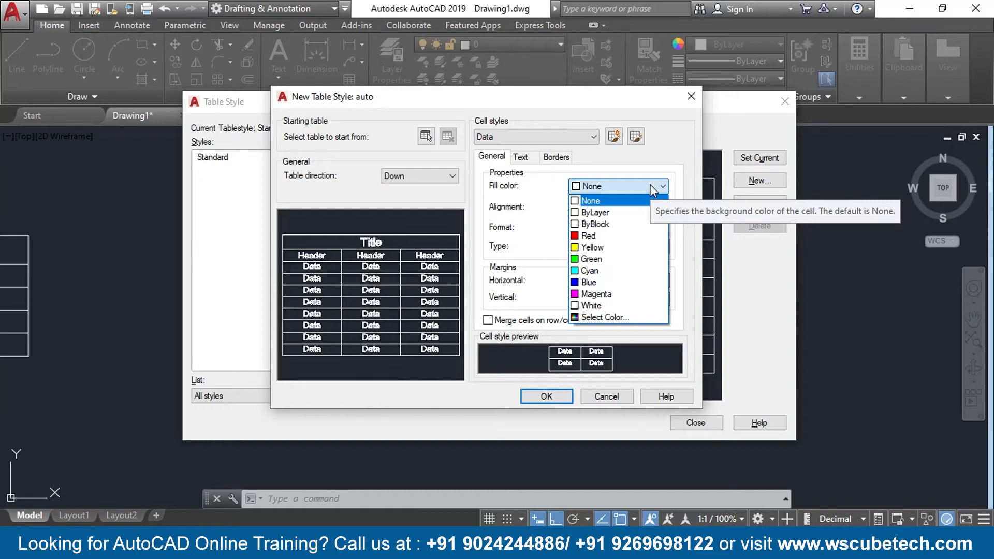
click(596, 247)
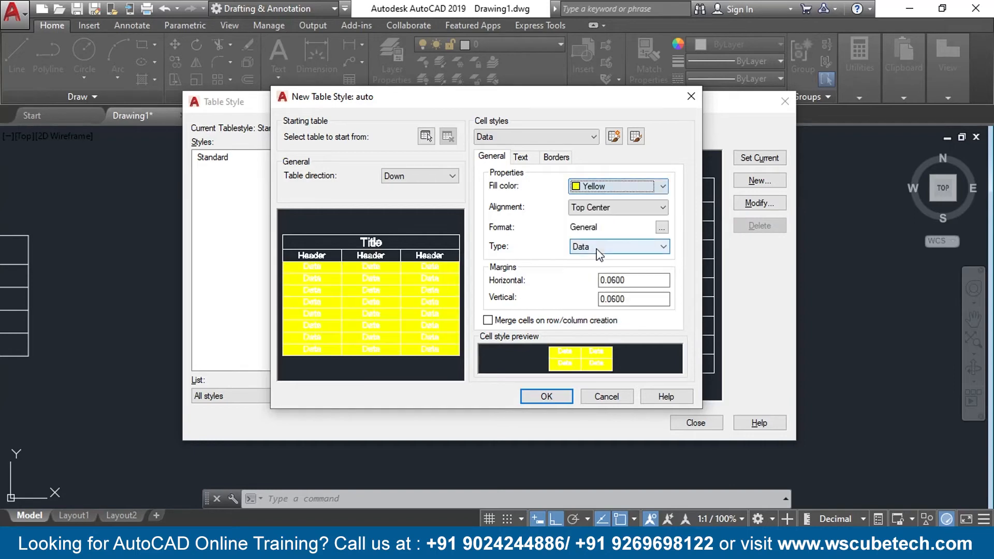
click(634, 187)
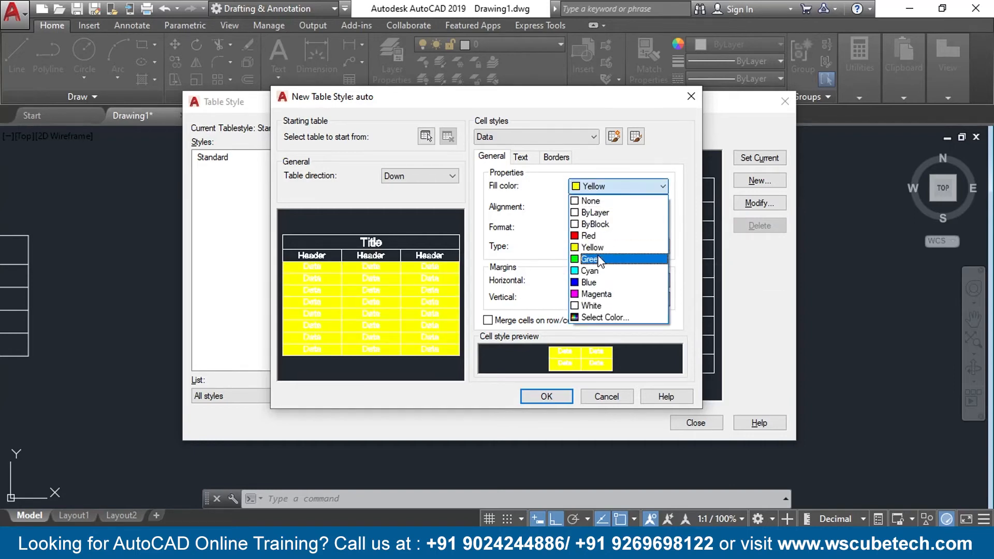
click(599, 259)
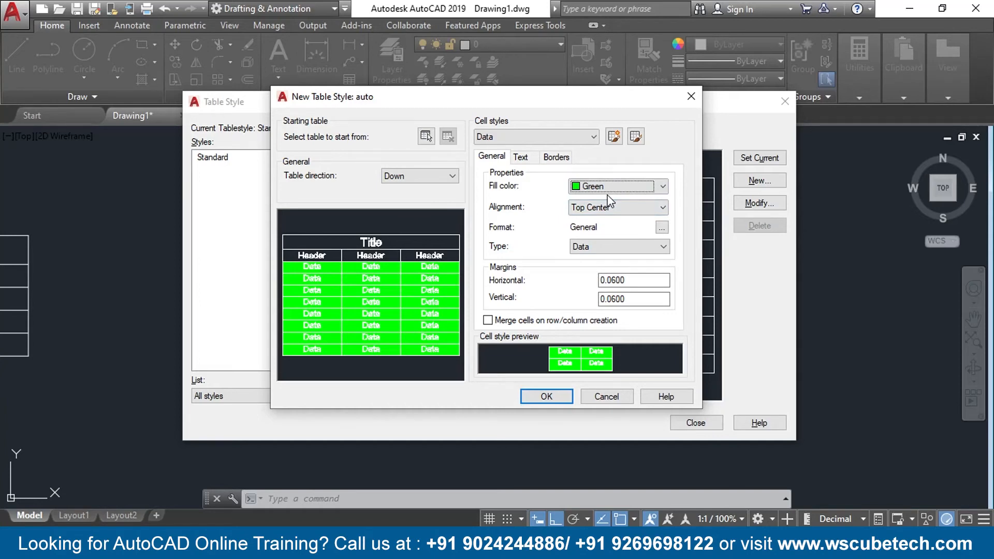
Set the Data cell style's fill color to None
click(607, 208)
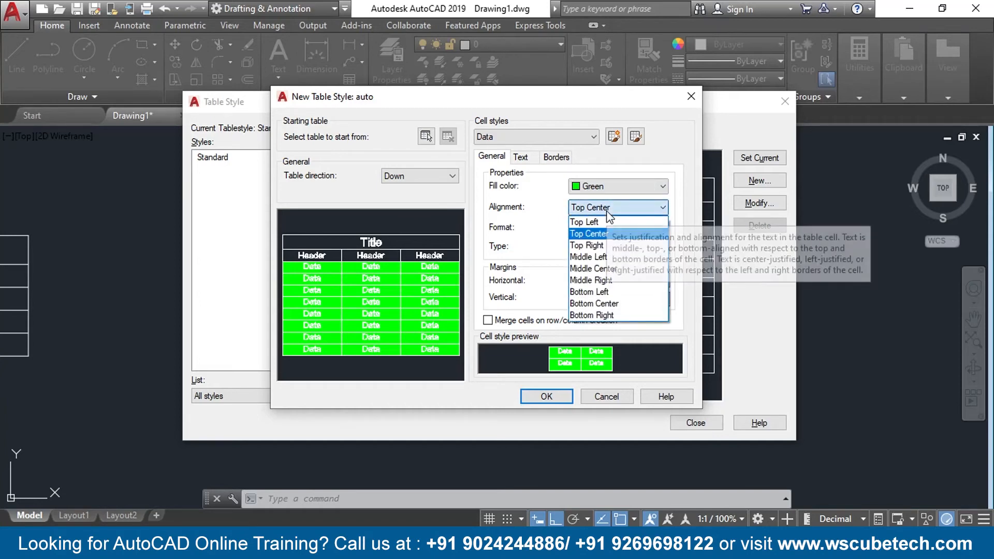
click(611, 189)
click(611, 189)
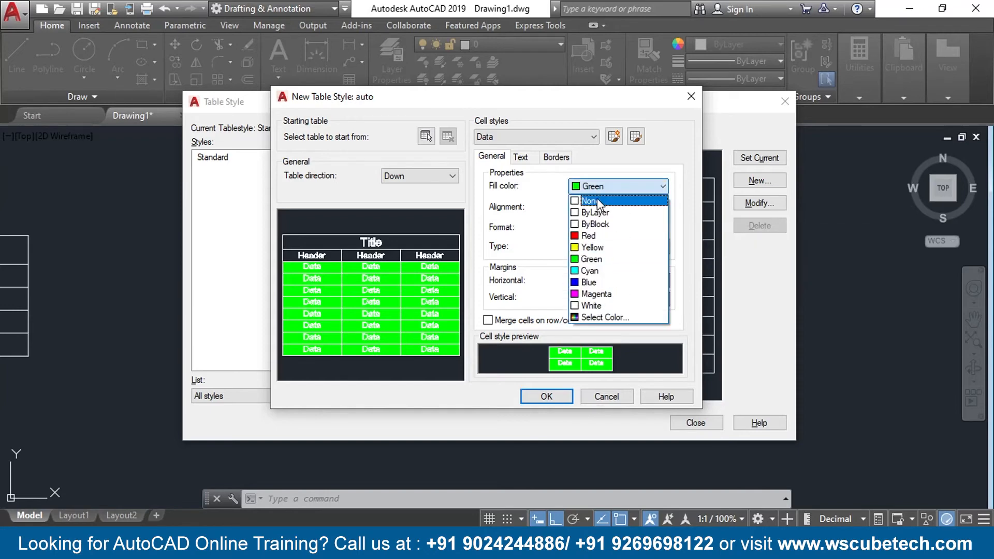
click(610, 196)
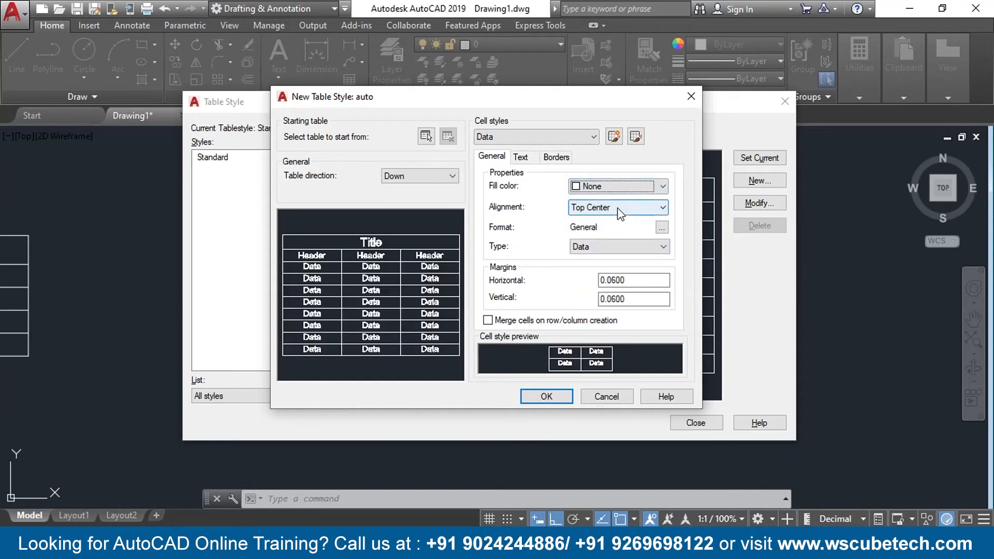
Try the Bottom Right, Middle Center and Top Left alignments for the Data cell style, and set the alignment back to Top Center
click(619, 209)
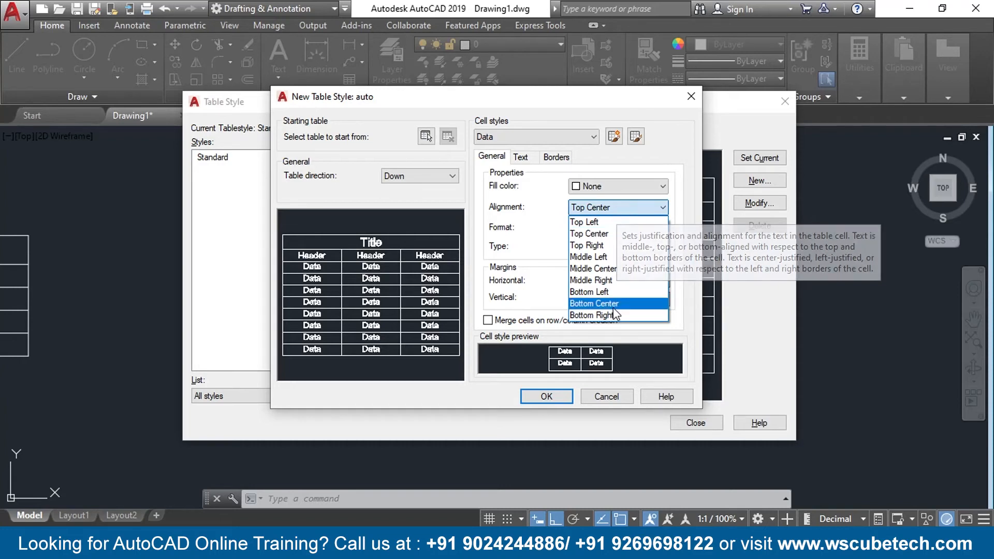
click(589, 315)
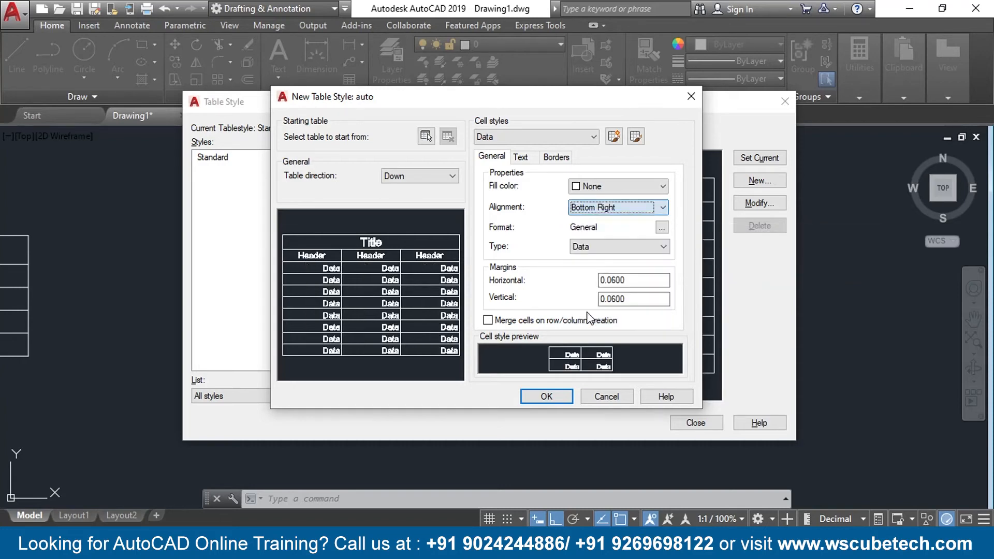
click(616, 211)
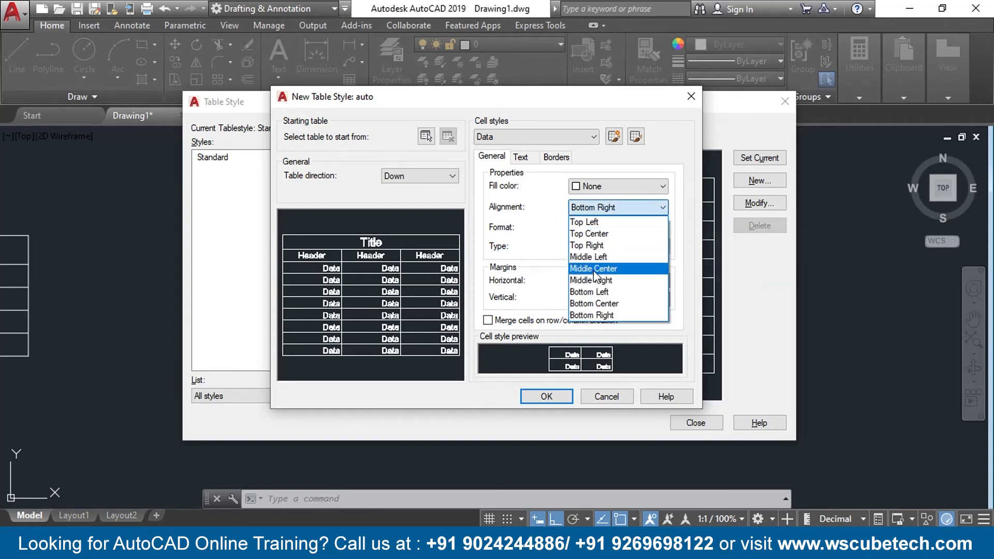
click(593, 269)
click(603, 207)
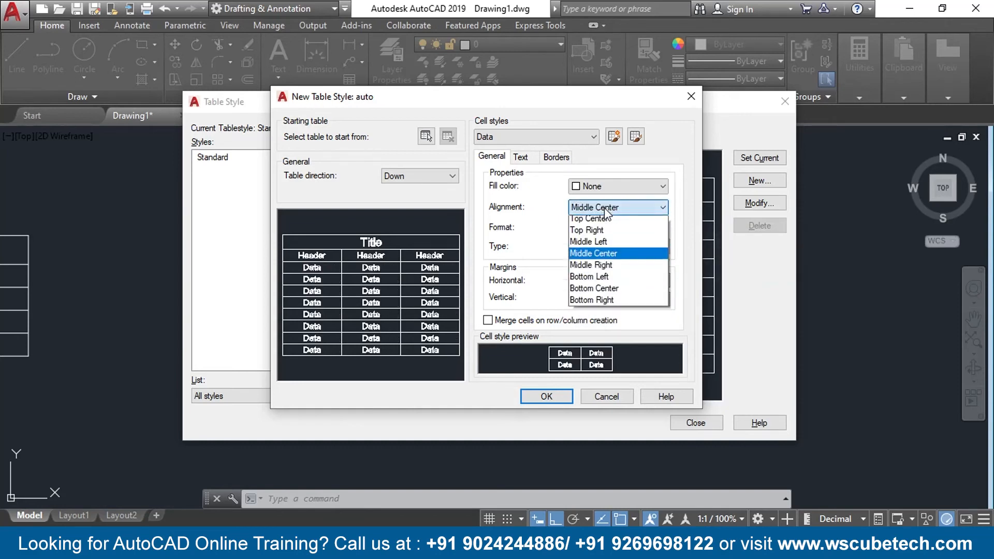
click(600, 219)
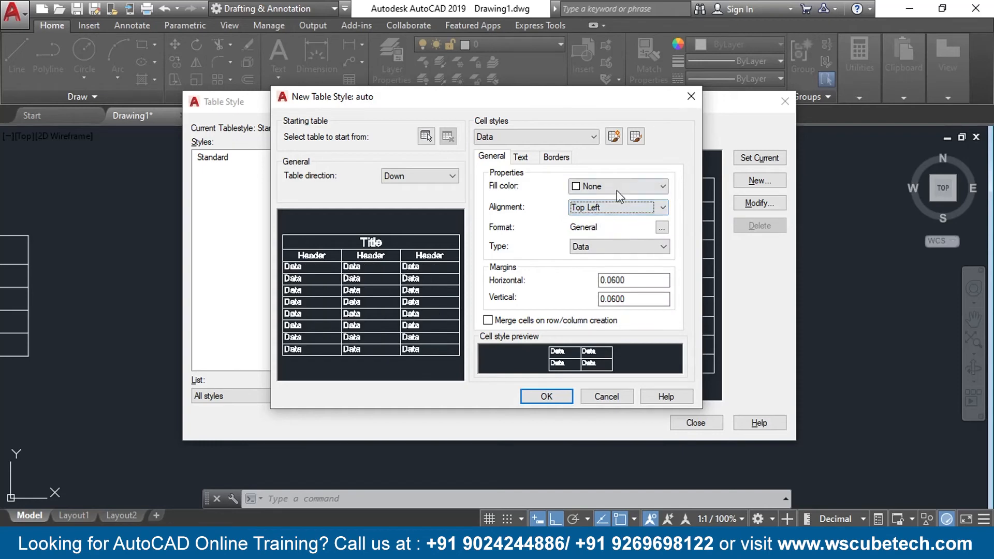
click(613, 208)
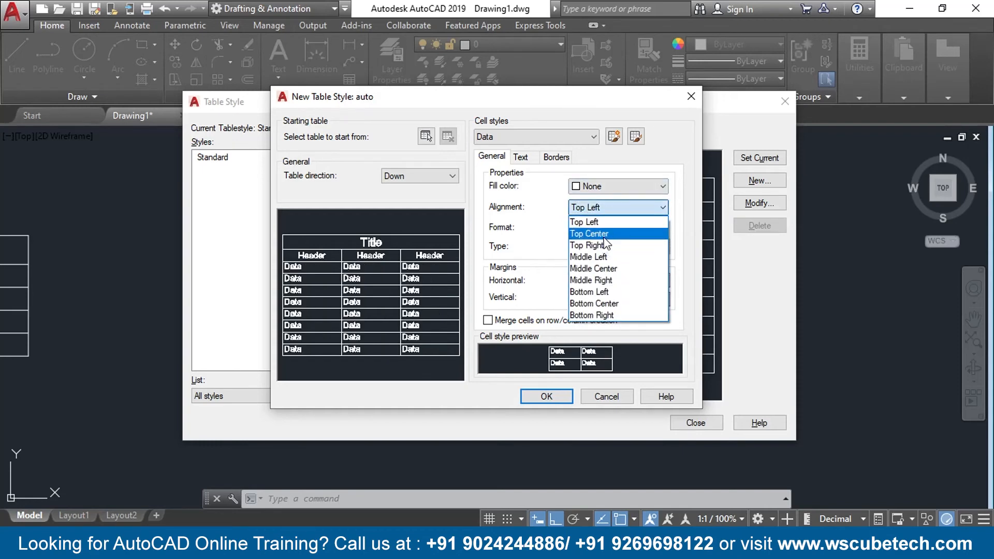
click(605, 228)
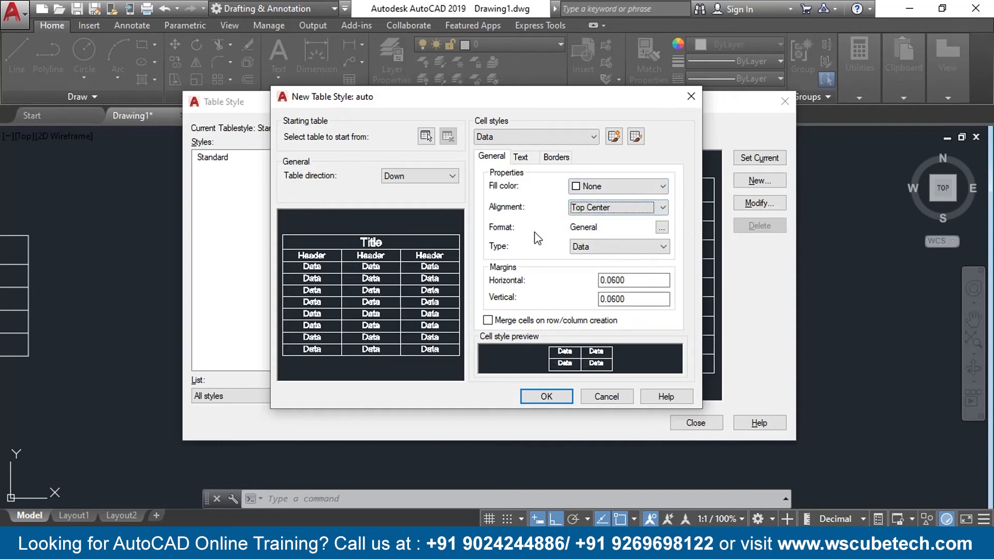
Look through the Decimal Number and Percentage cell formats and the Data cell style's type options without changing them
click(661, 228)
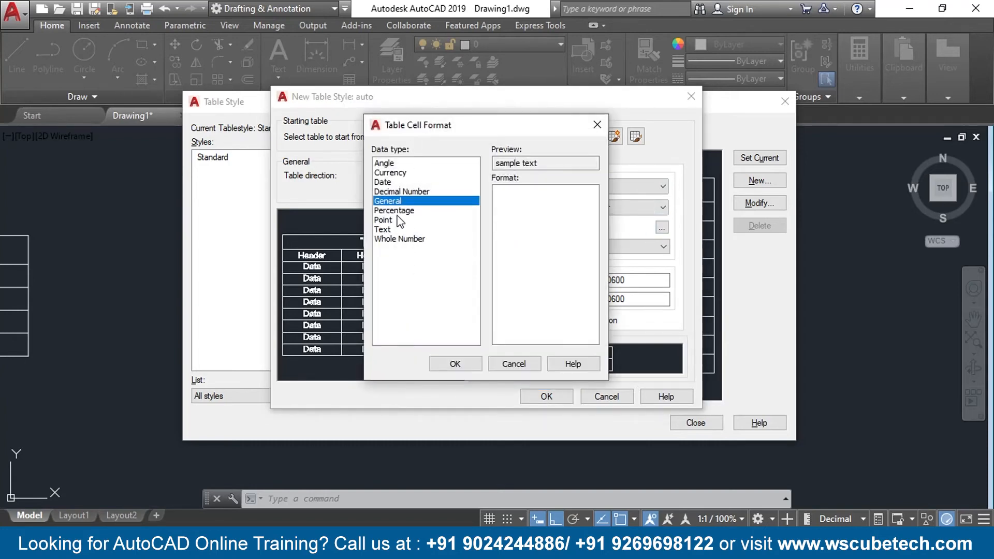
click(412, 193)
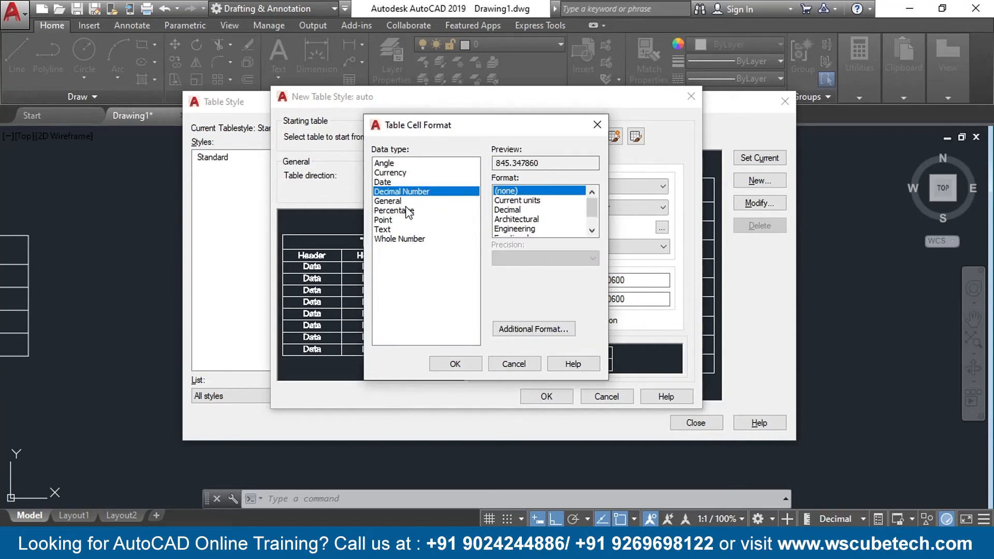
click(407, 210)
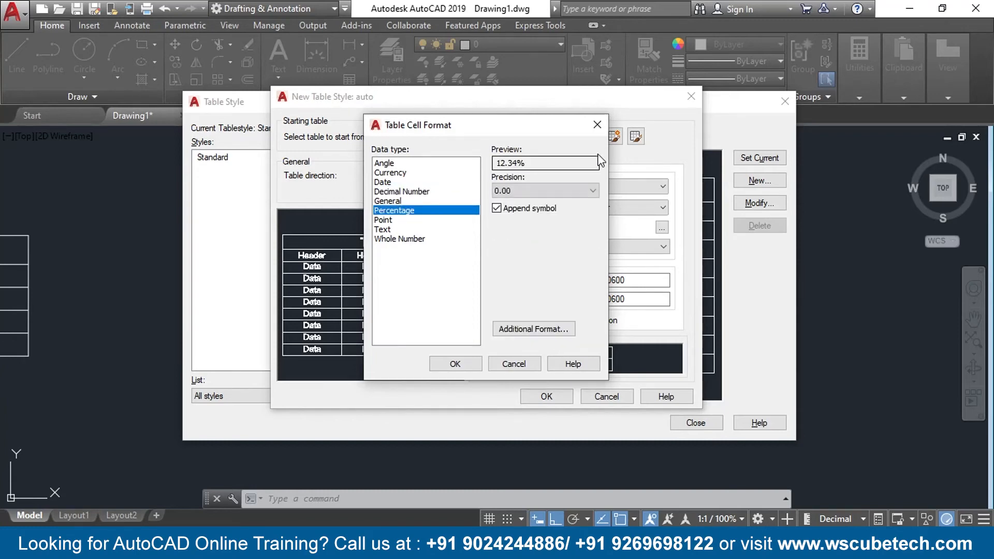
click(597, 124)
click(616, 247)
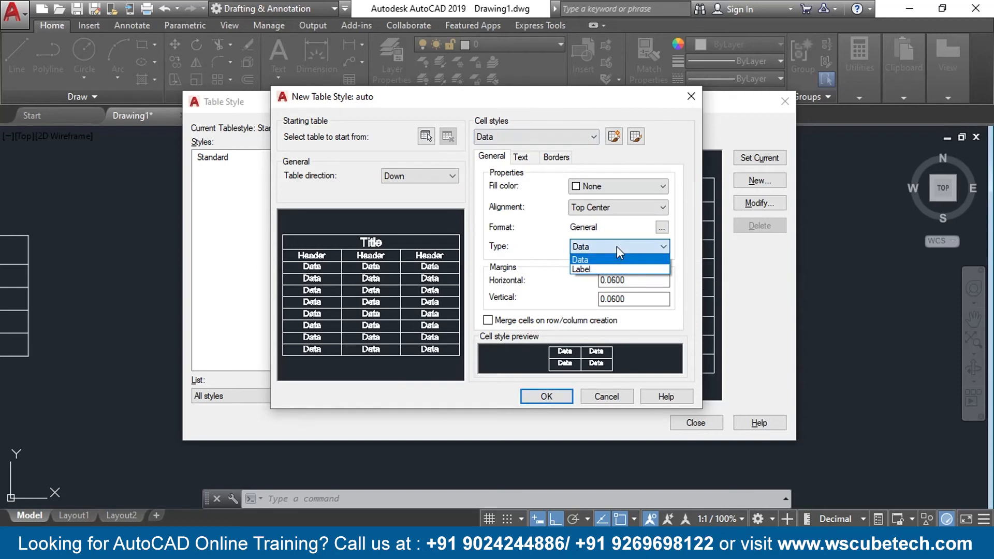
click(617, 246)
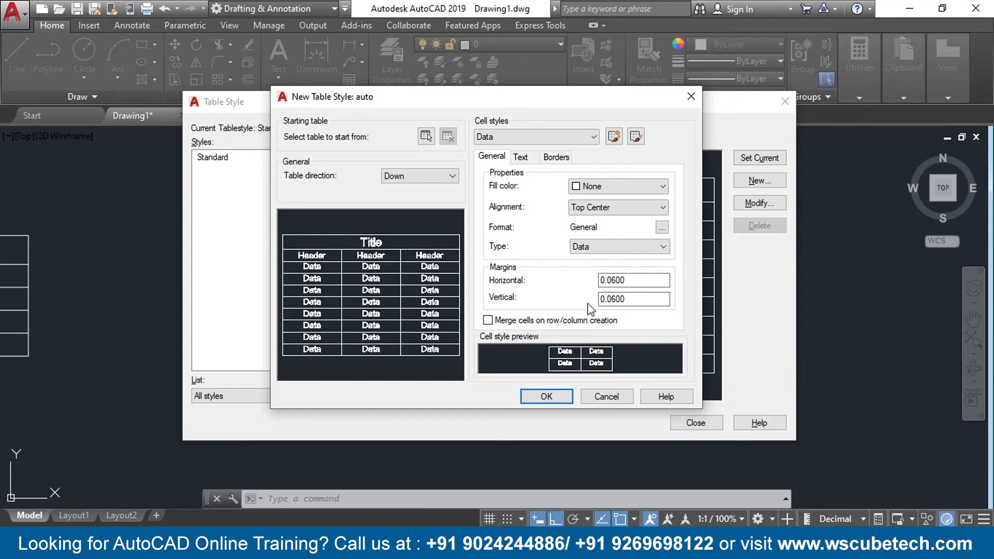
Try merging cells on row/column creation for the Data cell style and turn the option off again
click(488, 320)
click(488, 321)
click(488, 320)
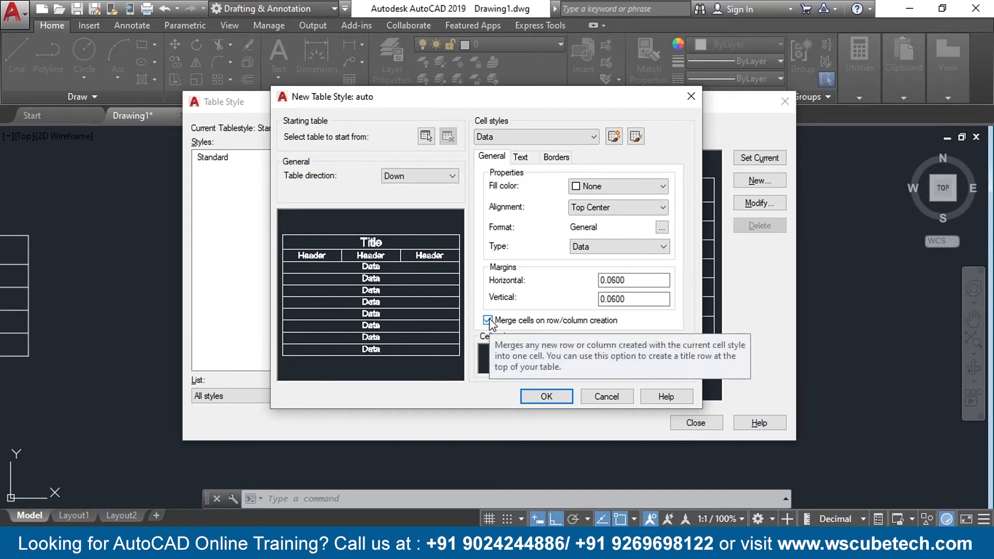
click(488, 320)
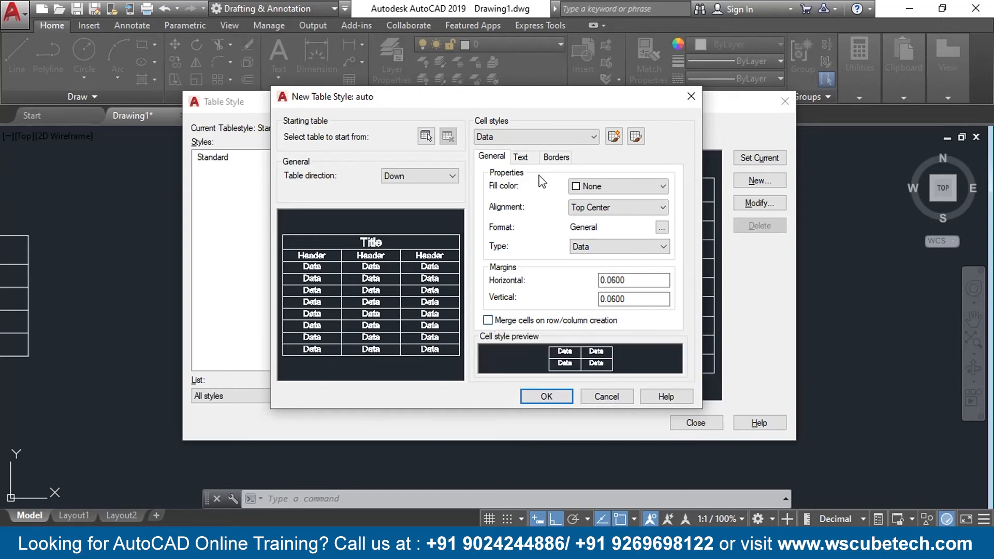
Set the Data cell style's text color to Red
click(522, 158)
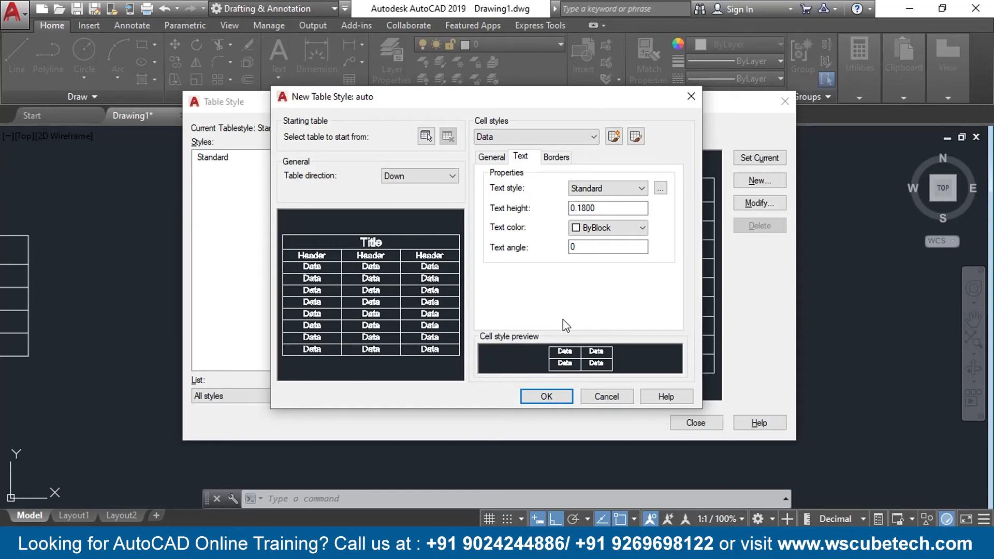
click(628, 231)
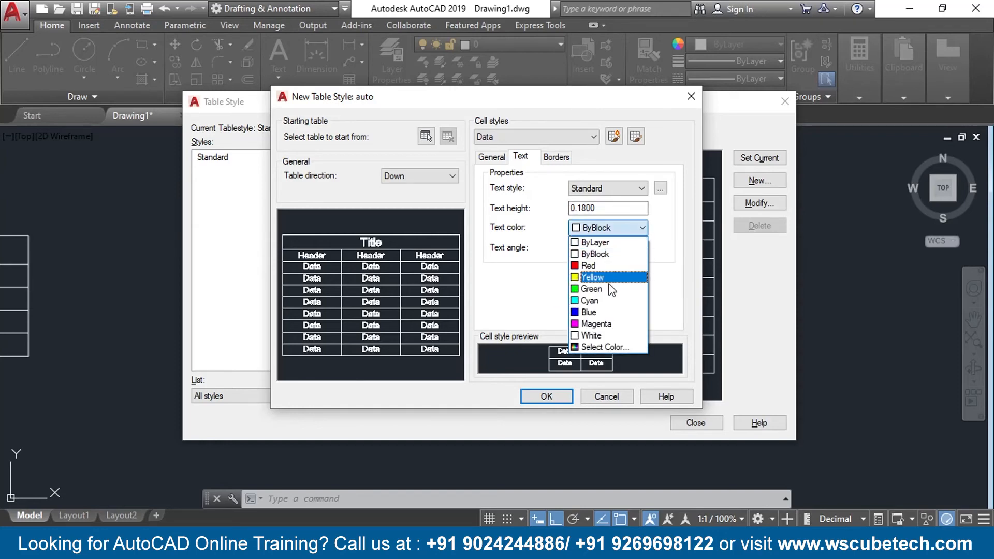
click(590, 265)
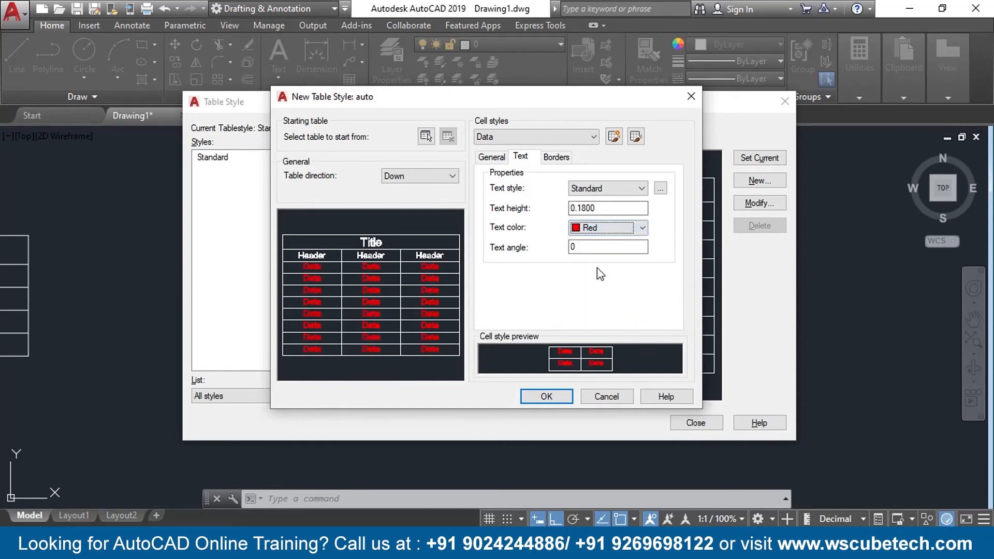
Set the Data cell style's border color to Blue and apply it to the outside borders, keeping lineweight and linetype ByBlock
click(558, 162)
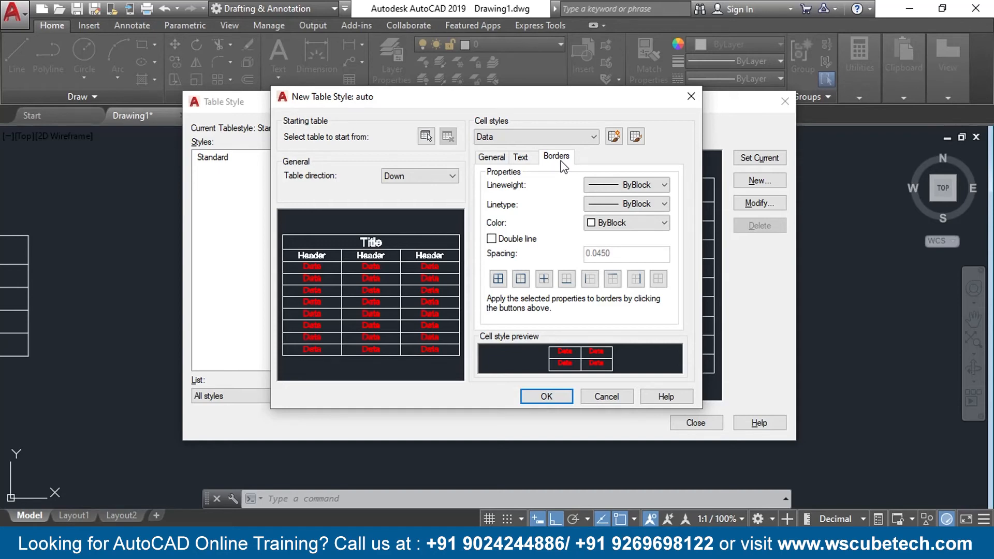
click(647, 204)
click(648, 205)
click(650, 187)
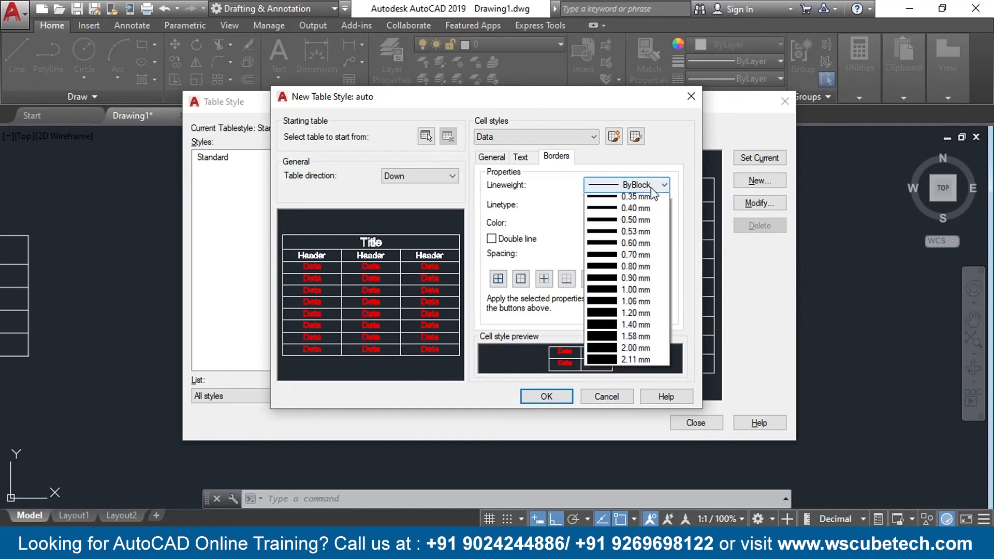
scroll(654, 193, up, 5)
click(600, 208)
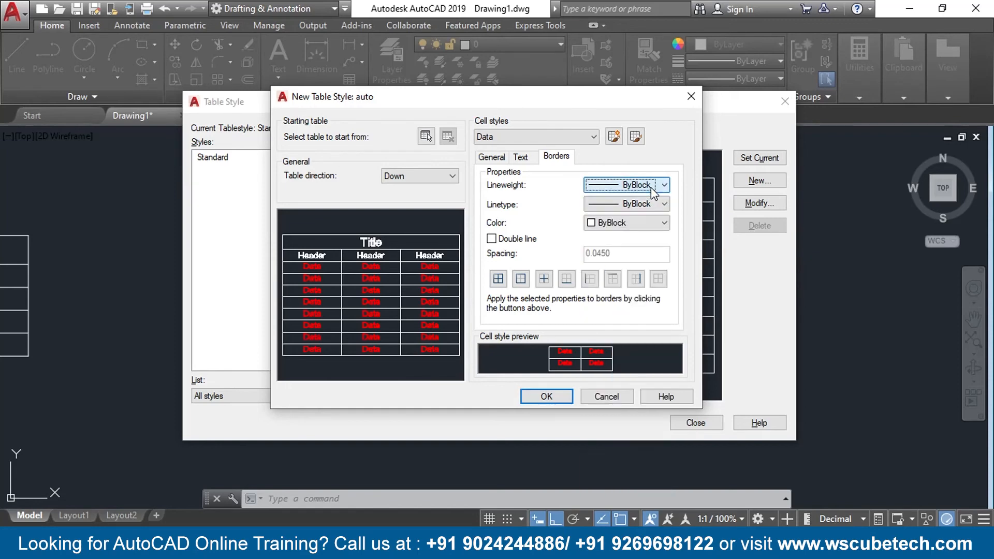
click(649, 223)
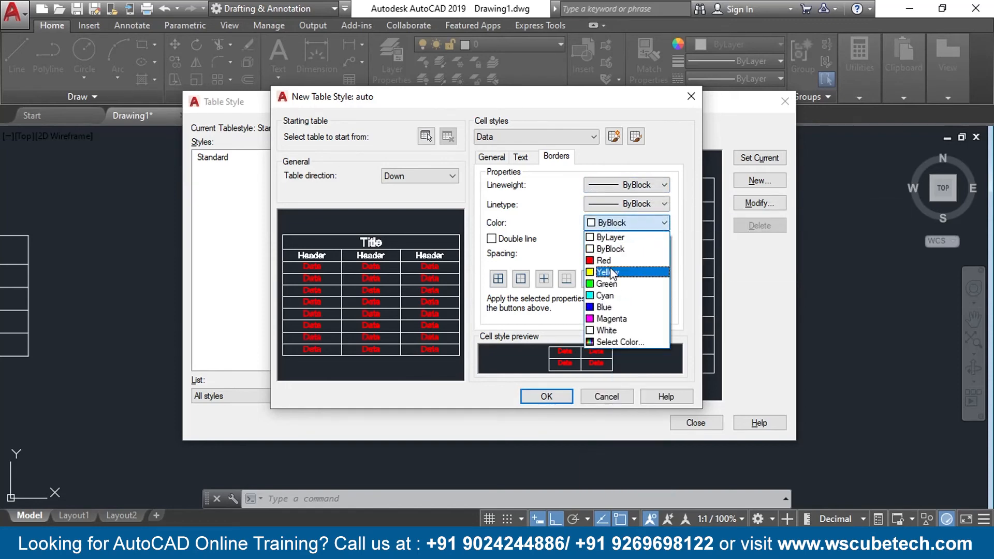
click(613, 308)
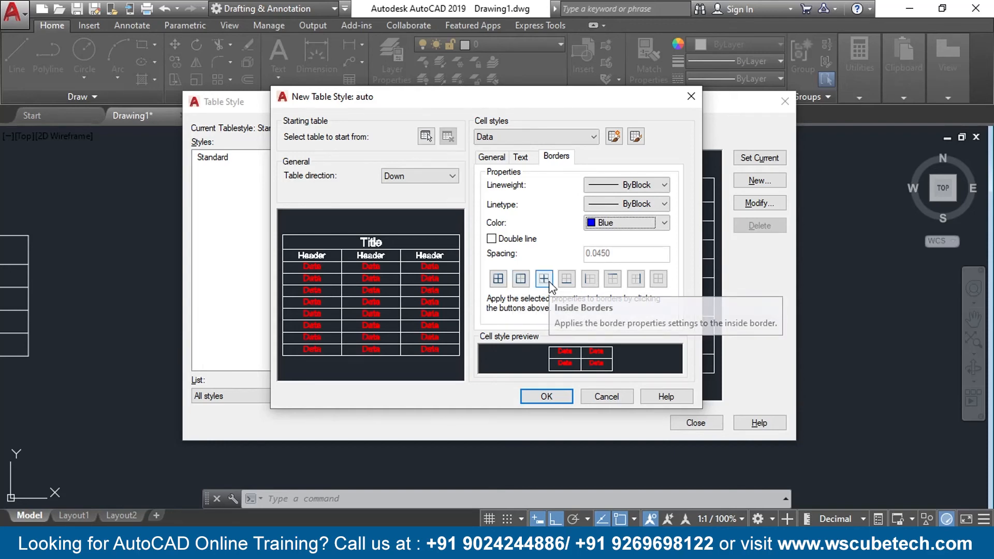
click(512, 282)
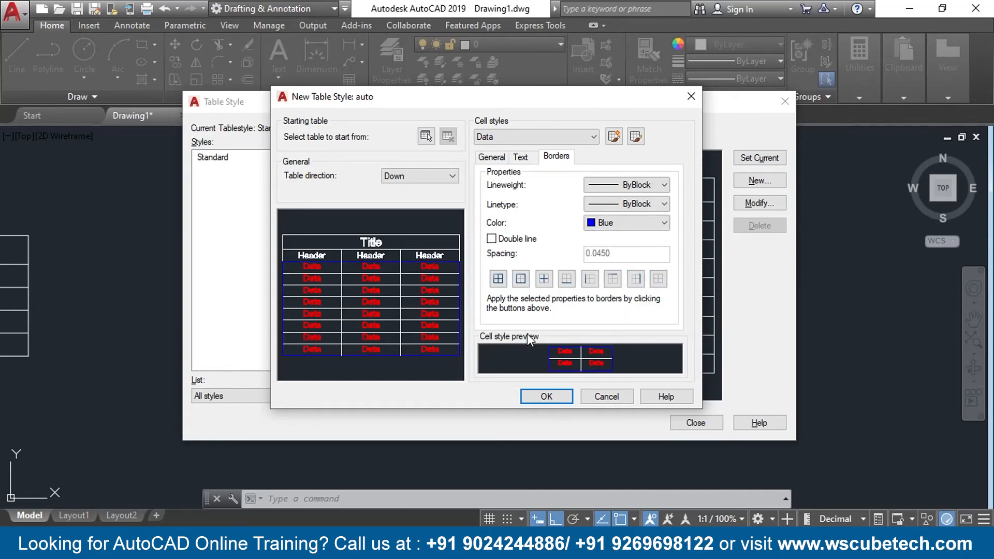
Look through the Header cell style's general, text and border properties and the list of manageable cell styles
click(538, 136)
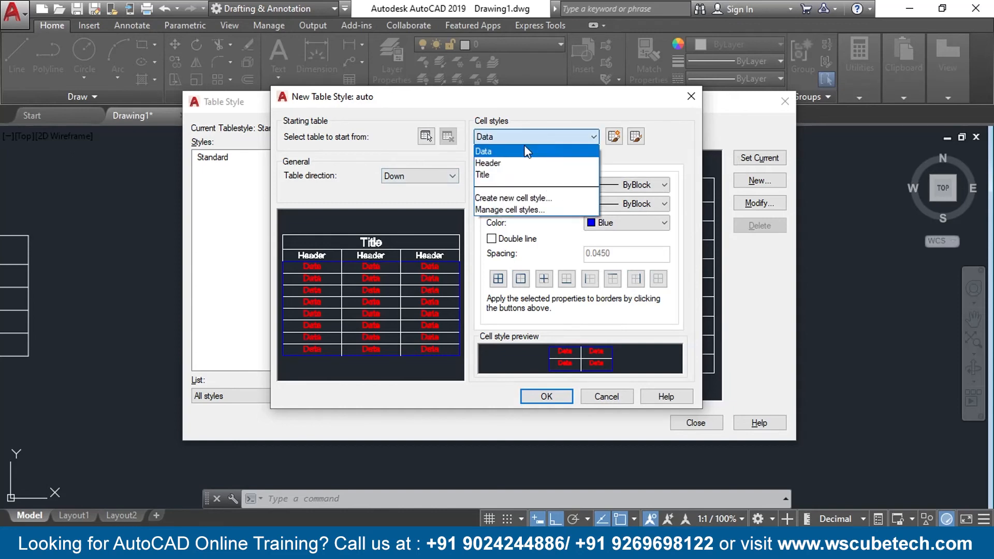
click(500, 162)
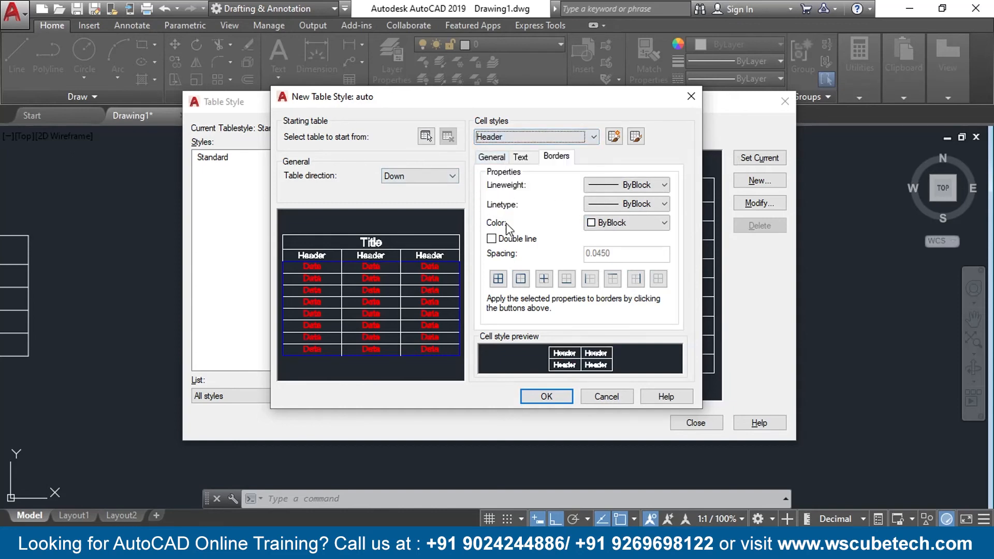
click(489, 156)
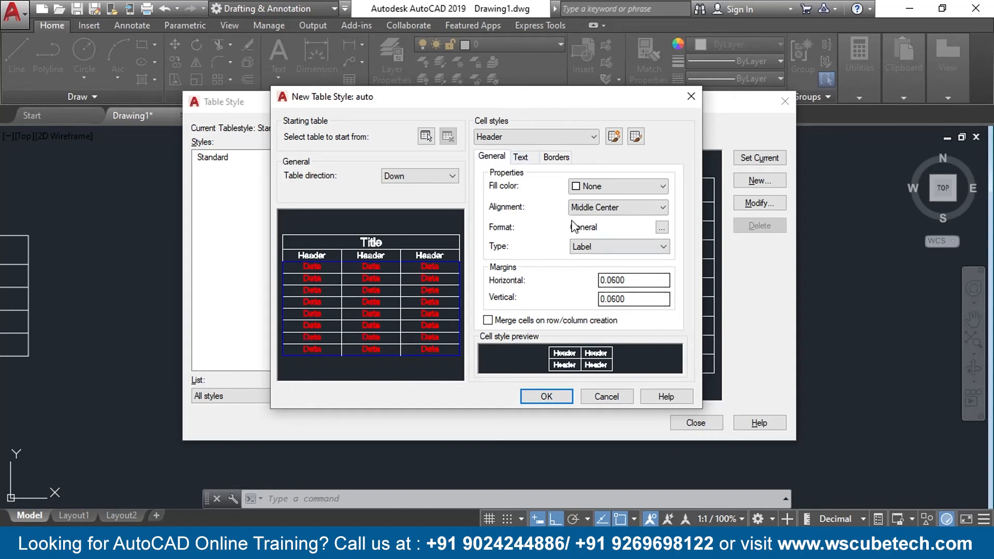
click(522, 159)
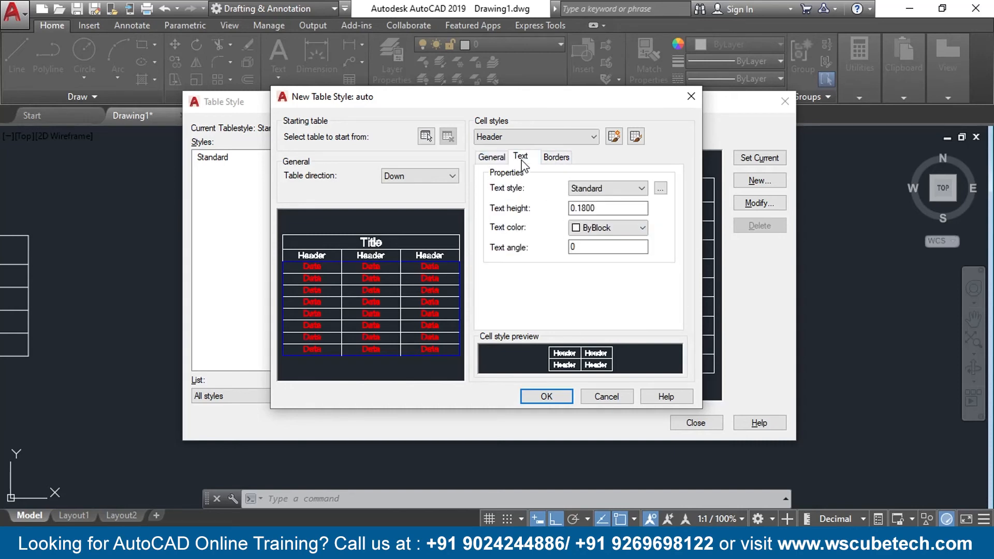
click(560, 161)
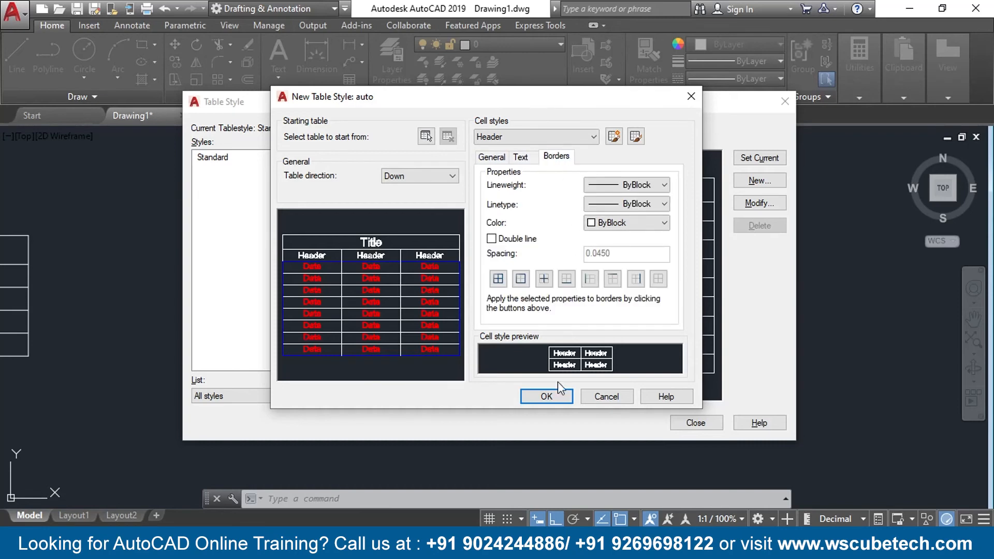
click(634, 138)
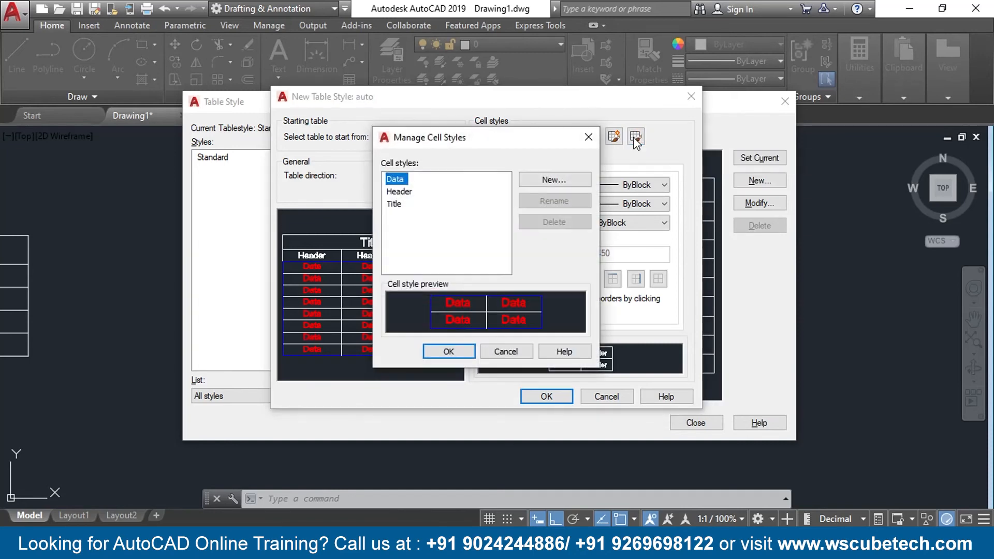
click(588, 138)
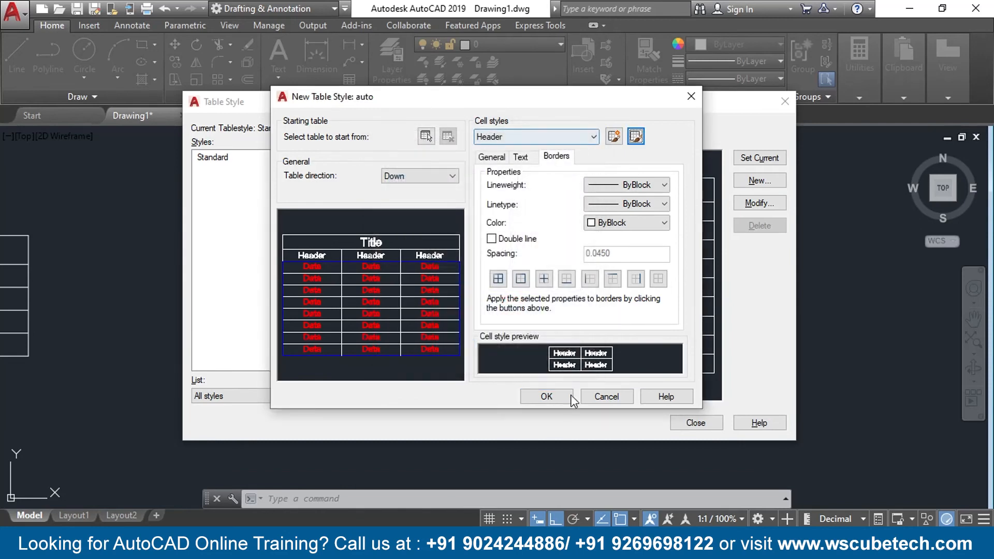
Save the auto table style's settings and select auto in the list of table styles
click(546, 395)
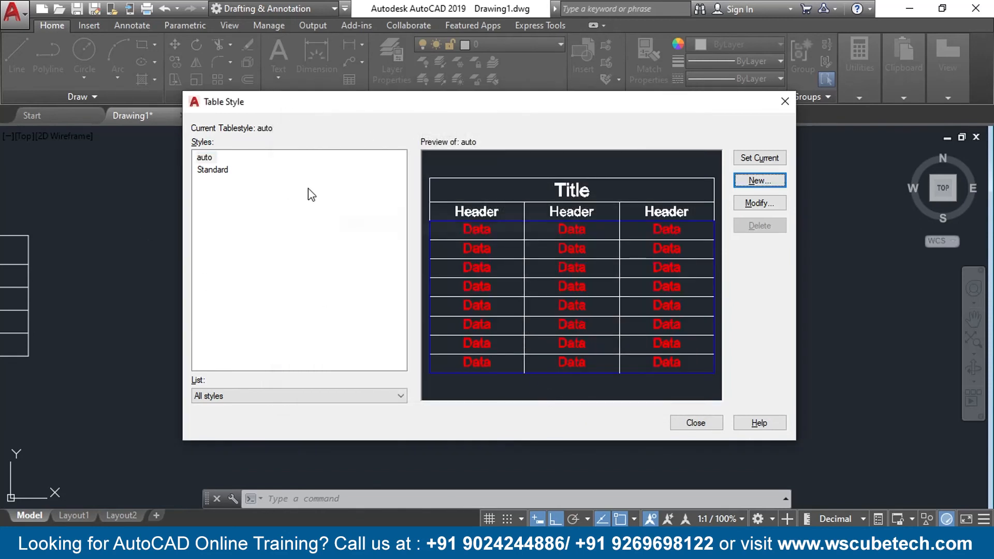
click(206, 158)
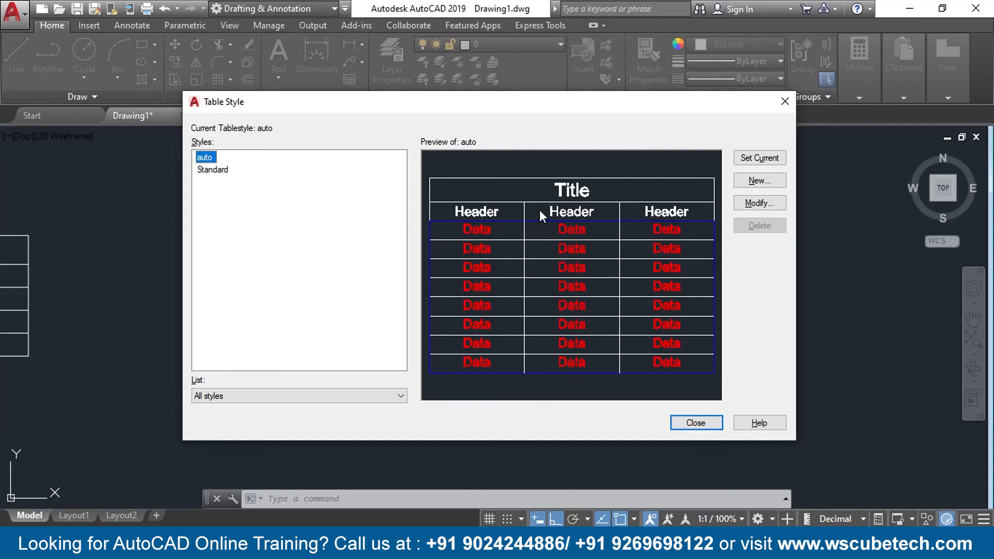
Make auto the current table style and open the insertion settings for a new table
click(760, 158)
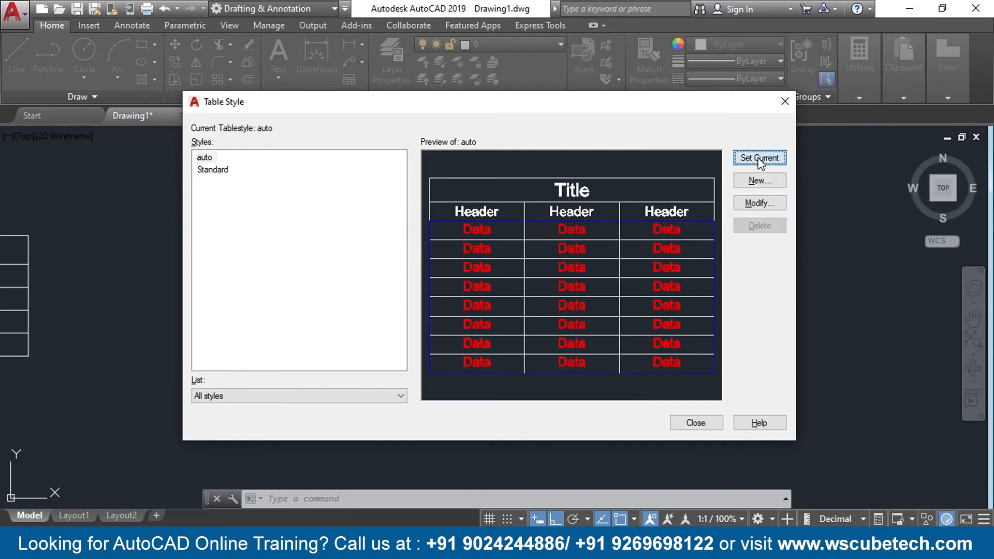
click(696, 423)
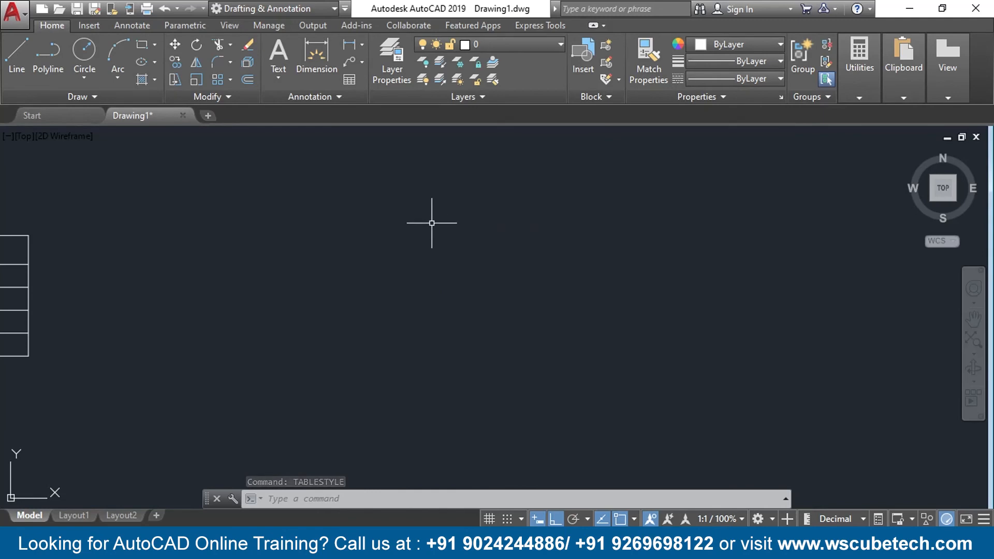
text(tb)
key(Return)
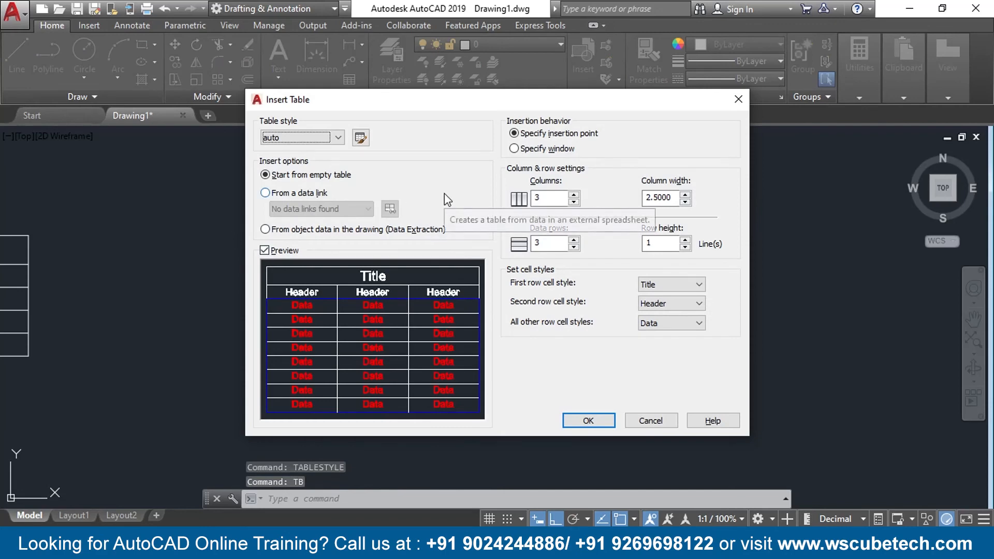
Compare the previews of the Standard and auto table styles, leaving auto selected for the new table
click(339, 138)
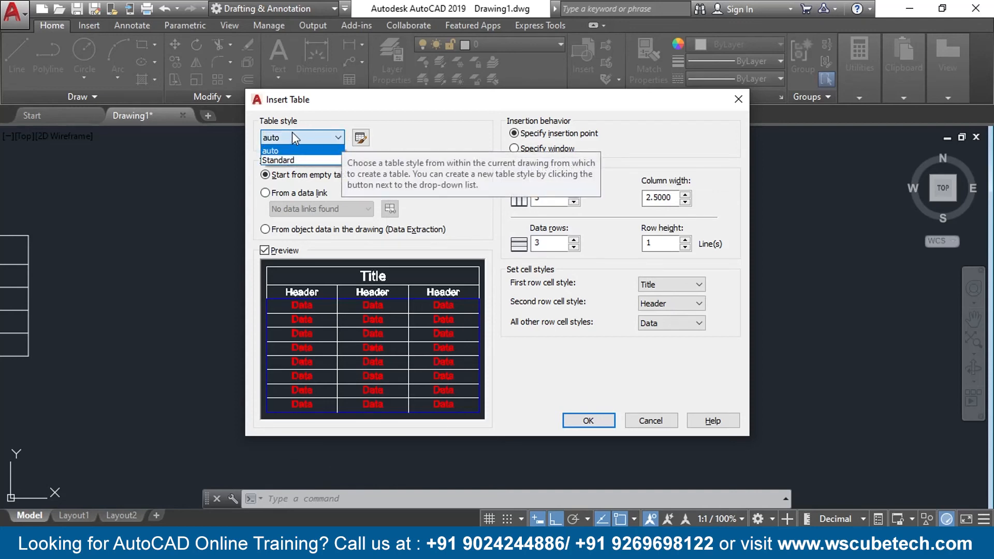
click(290, 161)
click(337, 138)
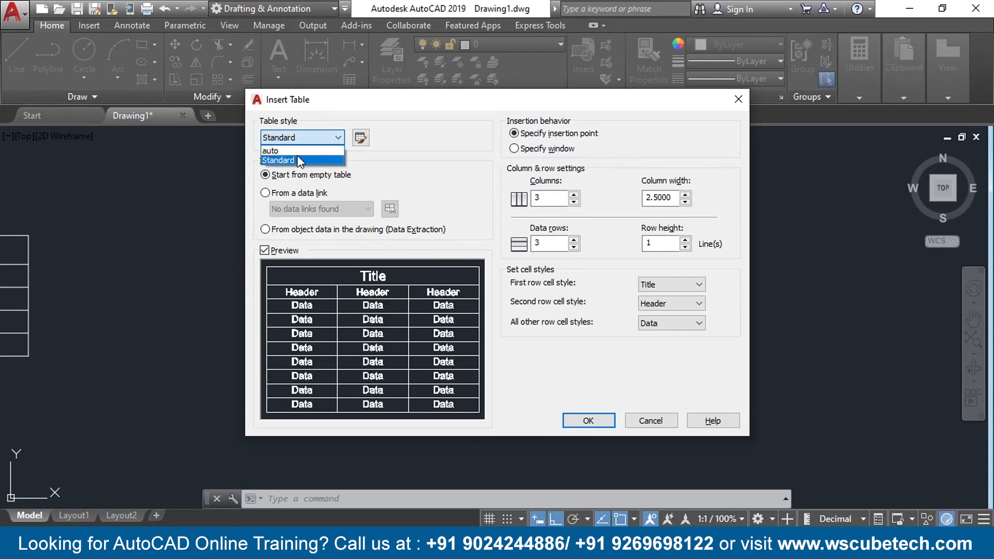
click(293, 151)
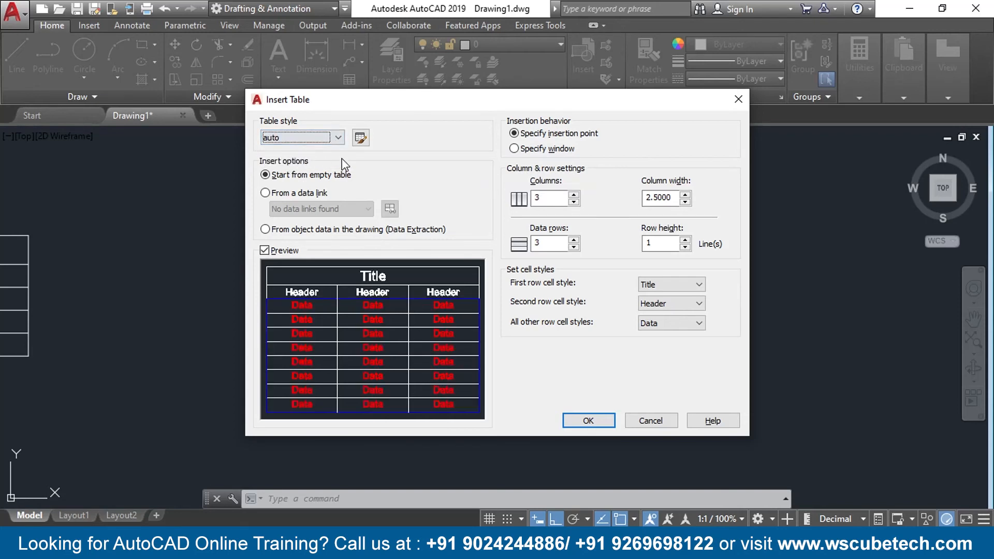
click(337, 138)
click(289, 161)
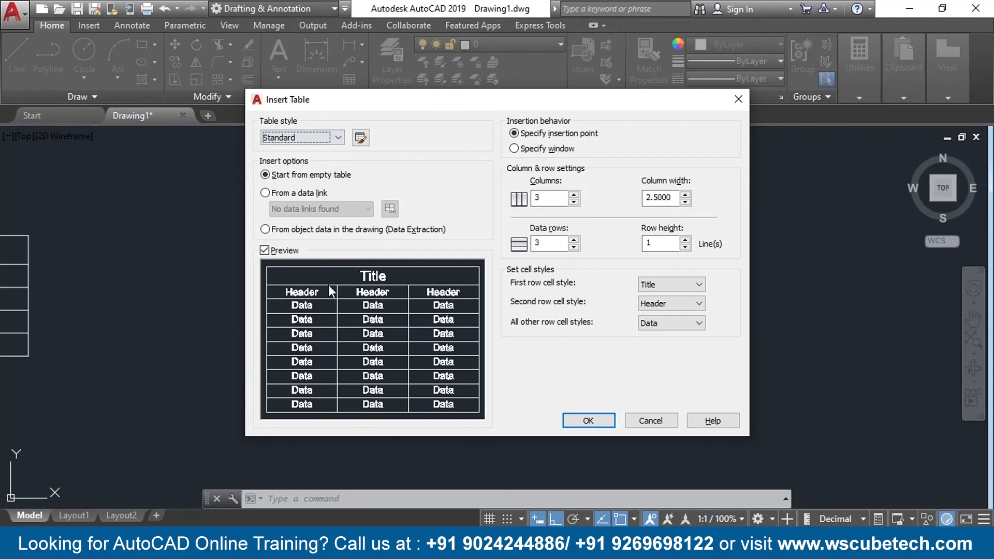
click(338, 137)
click(300, 150)
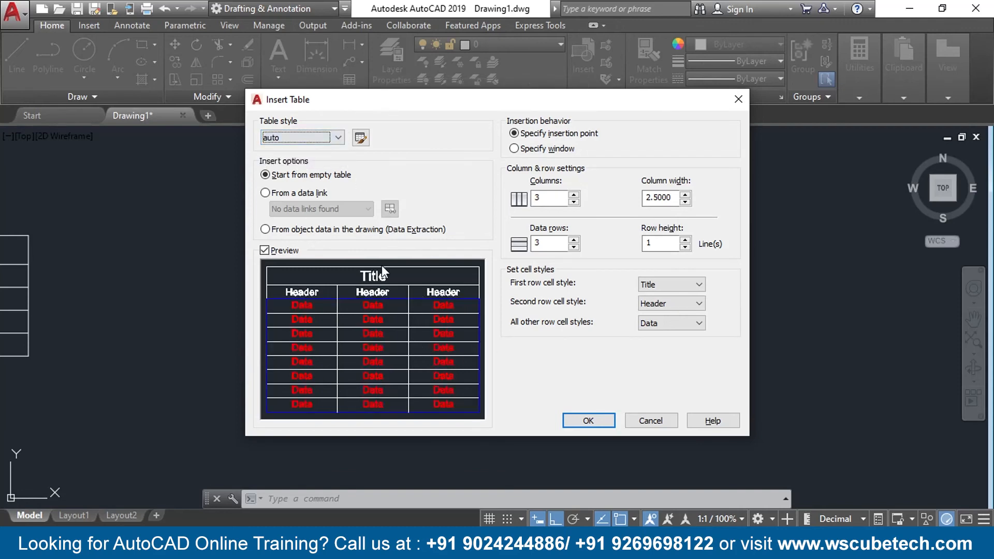
Insert an empty auto-style table with three columns and three data rows in the empty area beside the existing table
click(588, 420)
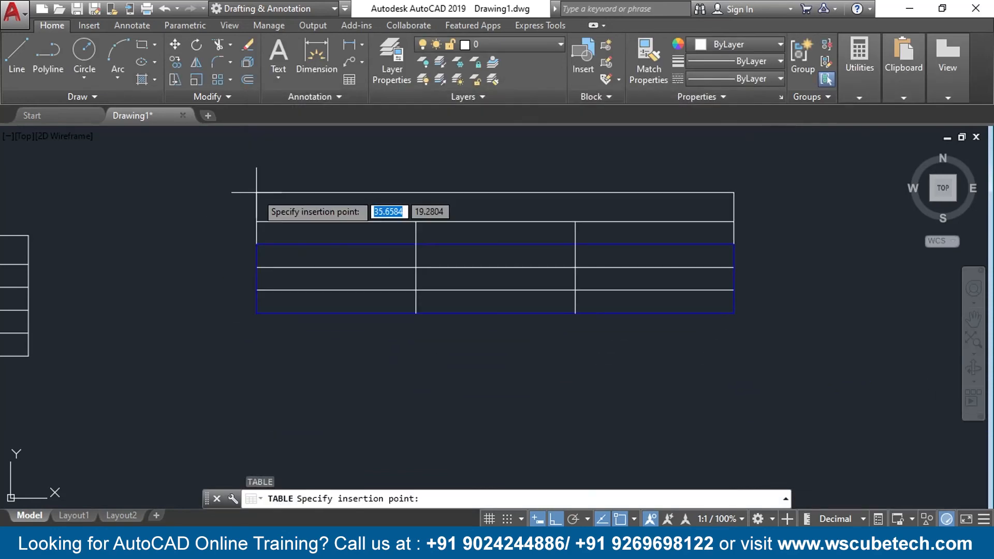
click(256, 192)
click(582, 362)
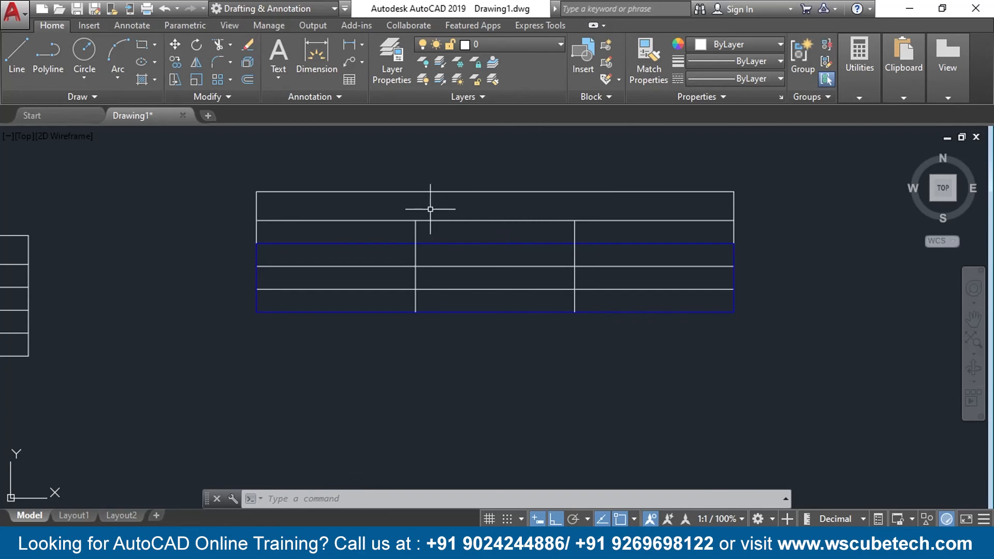
Enter autocad in the title cell of the new table
click(481, 213)
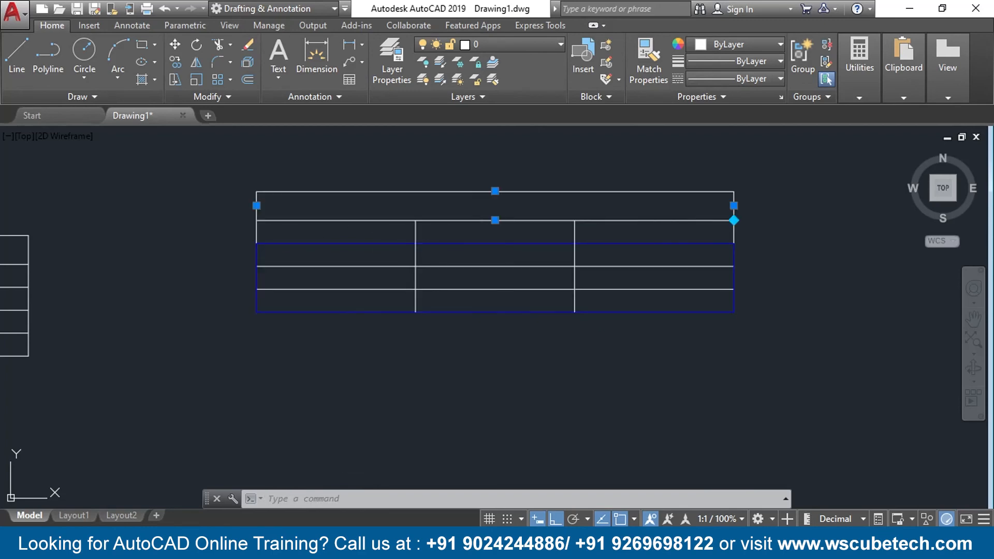
double_click(444, 217)
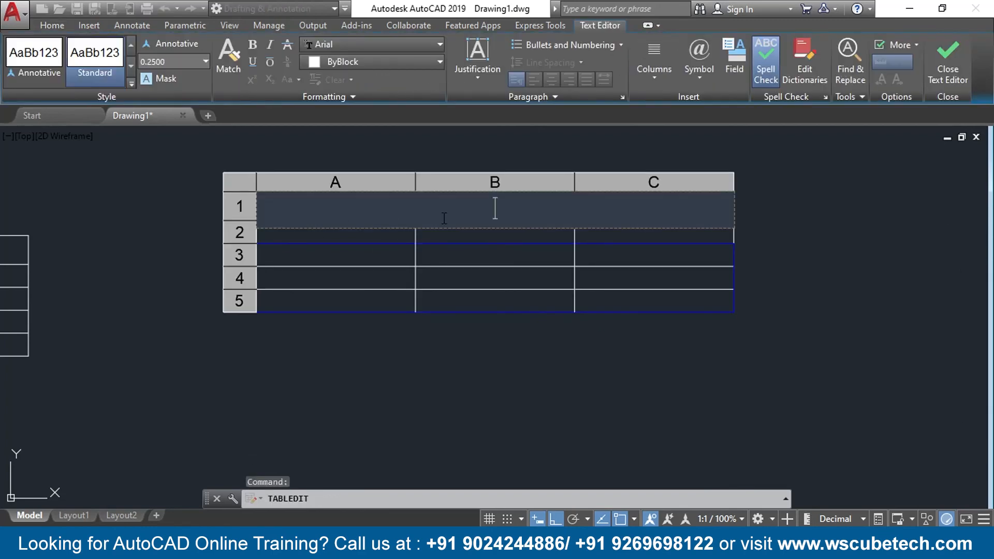
text(autocad)
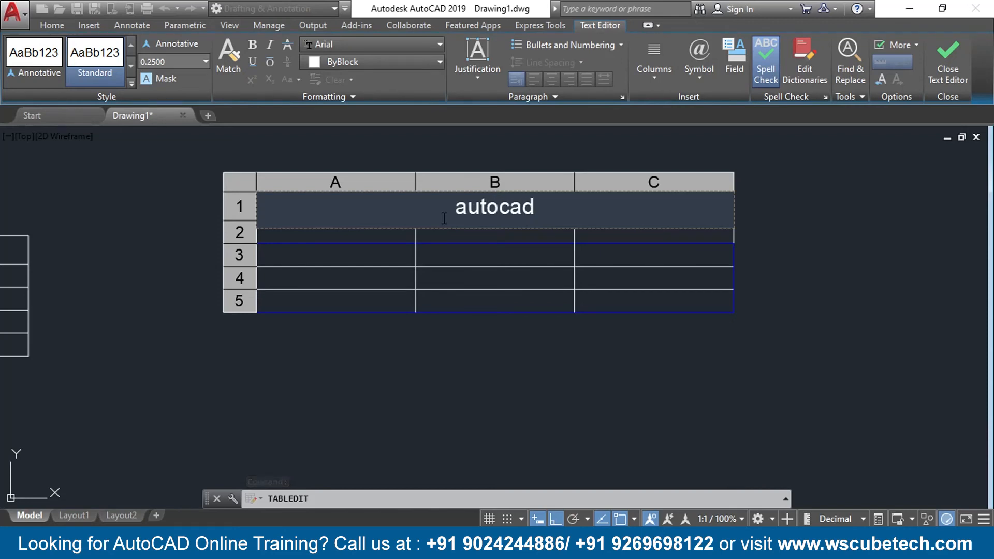
click(358, 240)
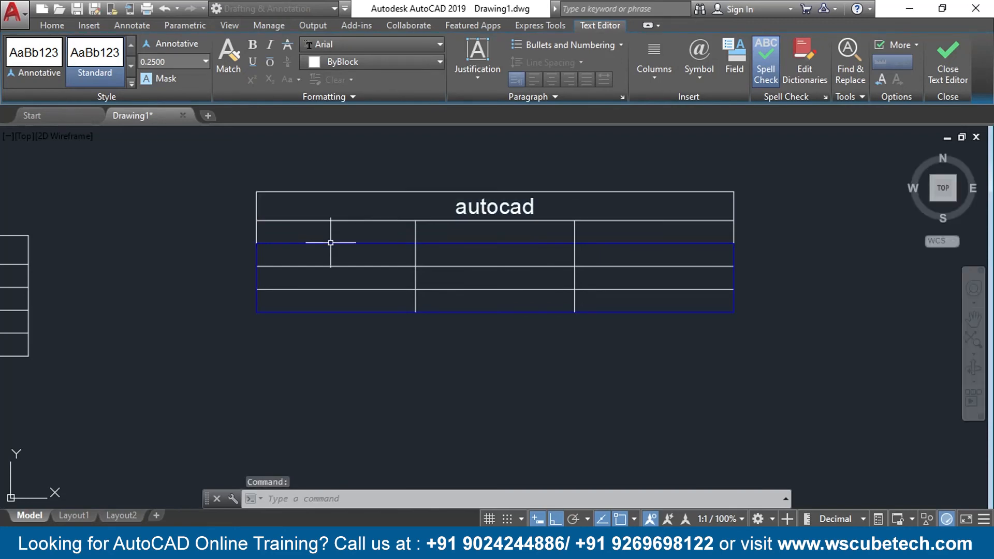
Fill the header cells A2, B2 and C2 with s.no., a and o
double_click(332, 238)
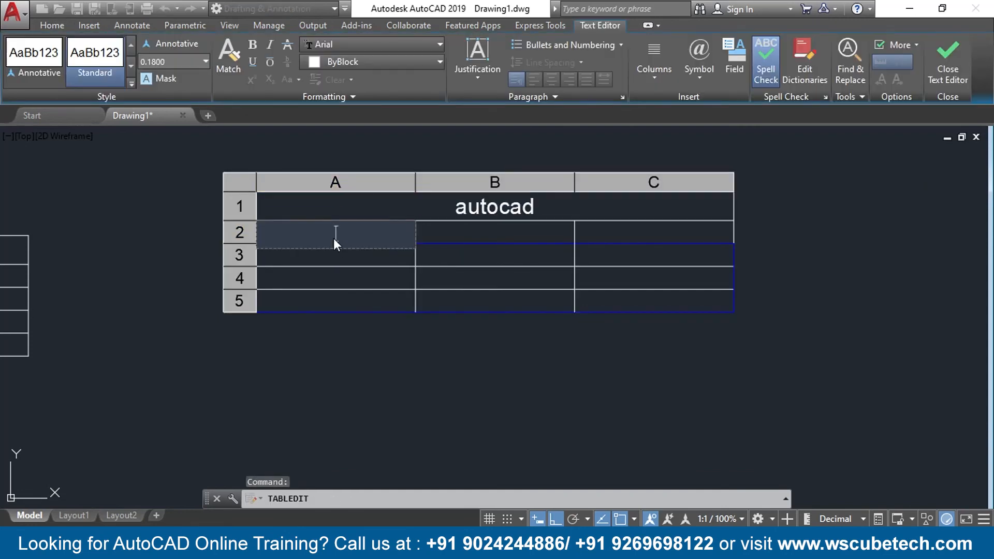
text(s.)
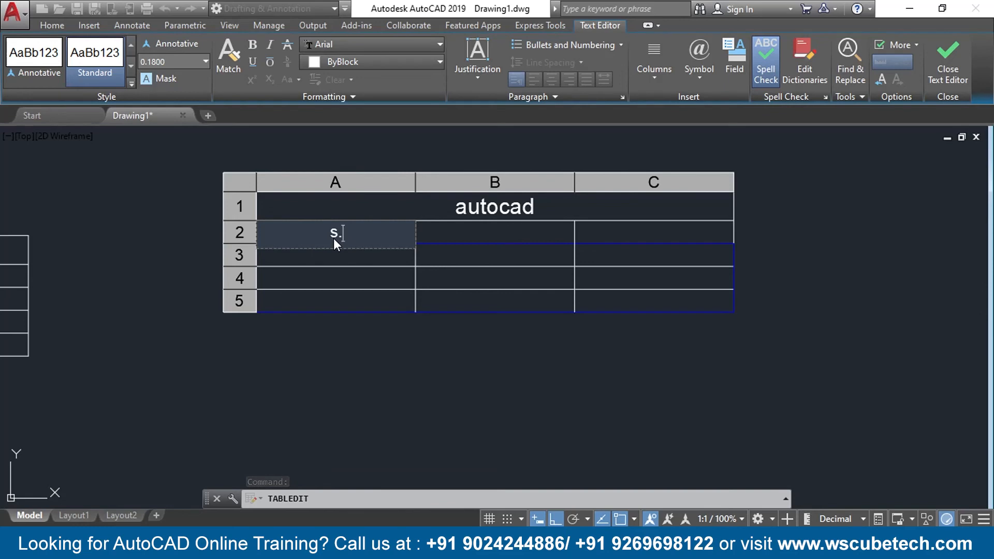
text(no.)
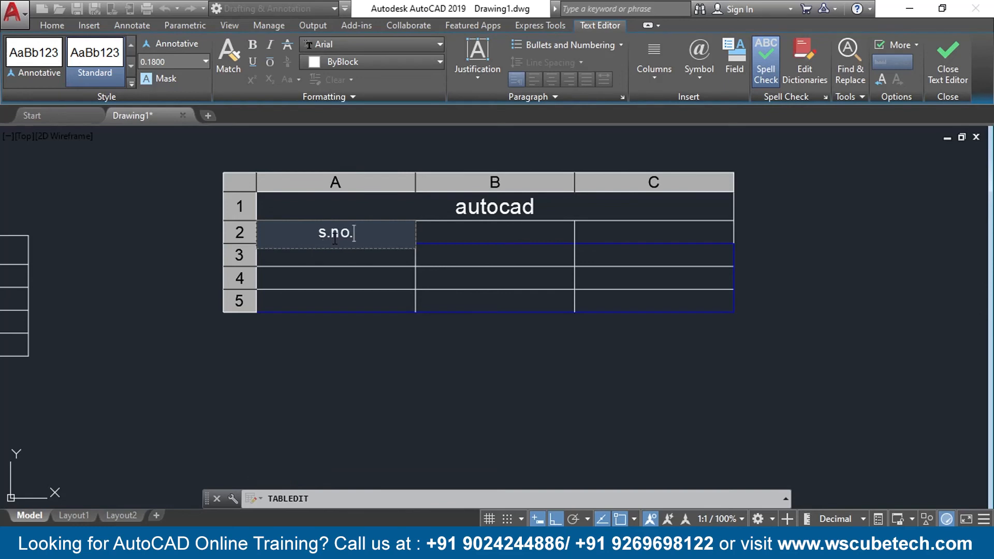
key(Escape)
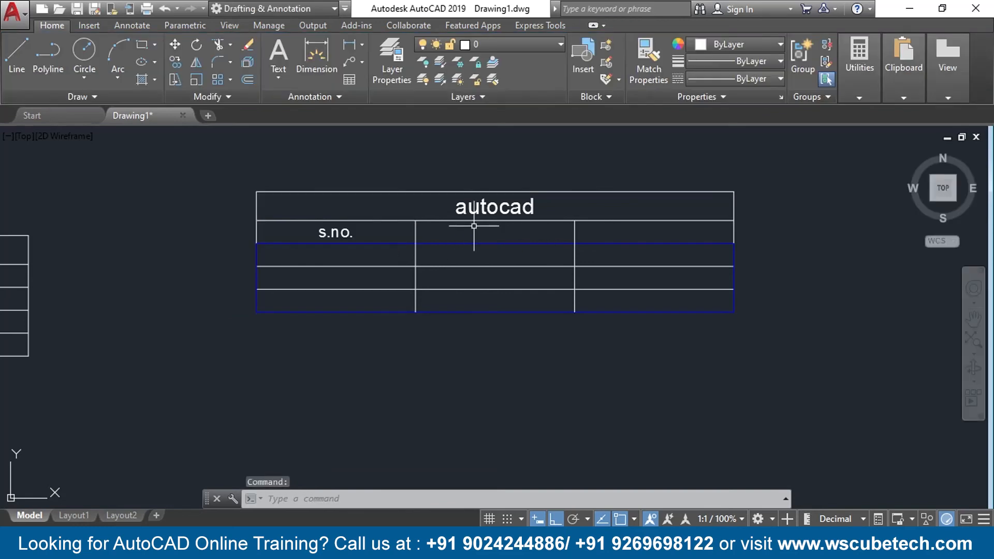
click(473, 228)
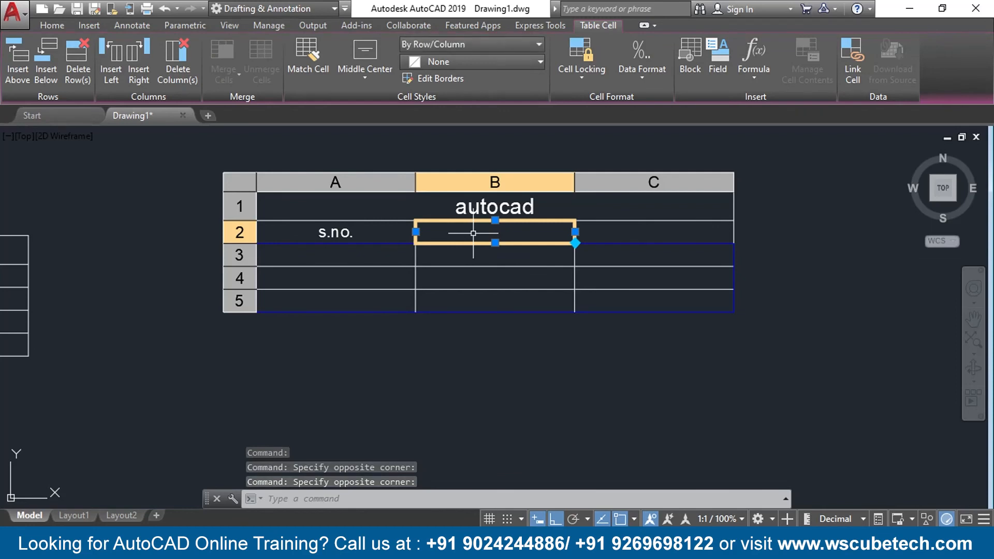
text(a)
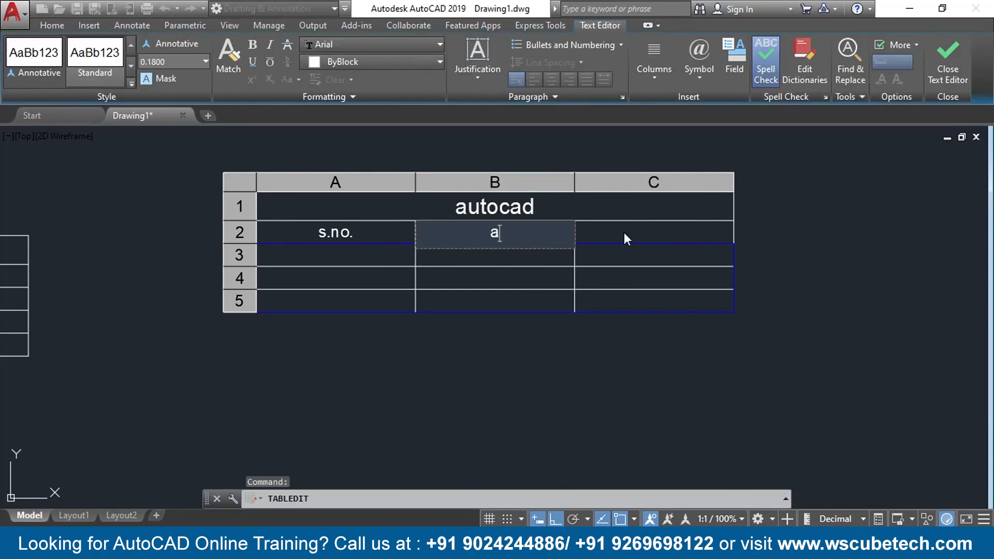
click(624, 233)
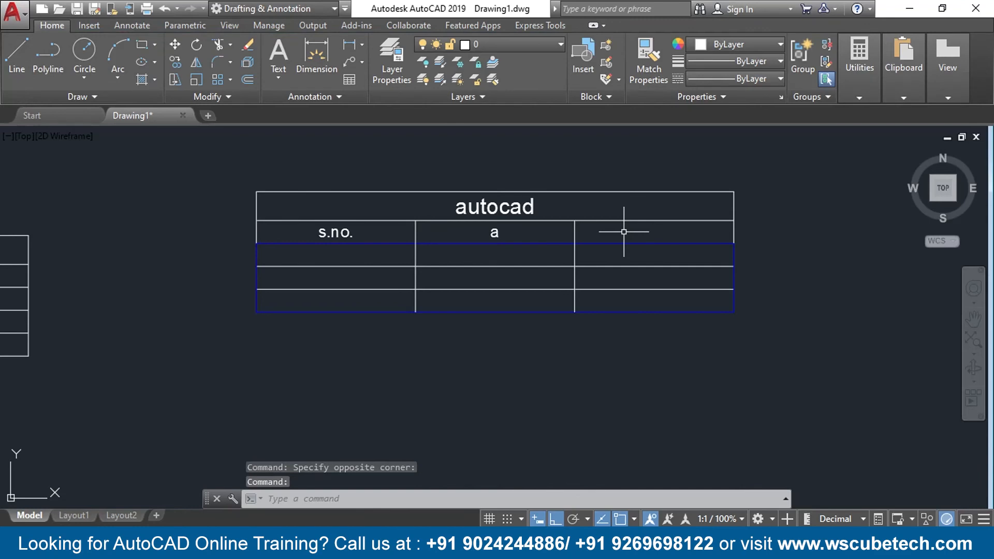
text(O)
key(Escape)
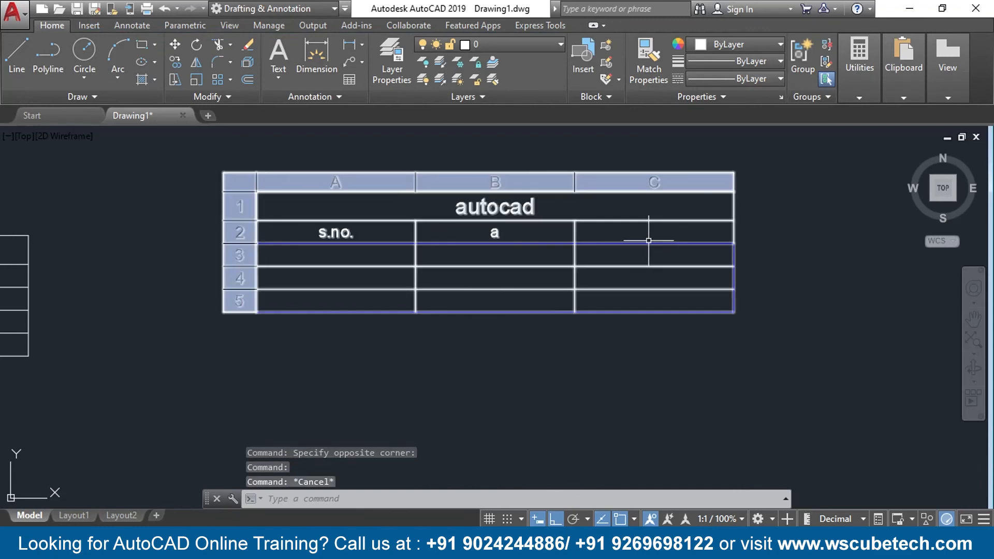
click(630, 233)
text(o)
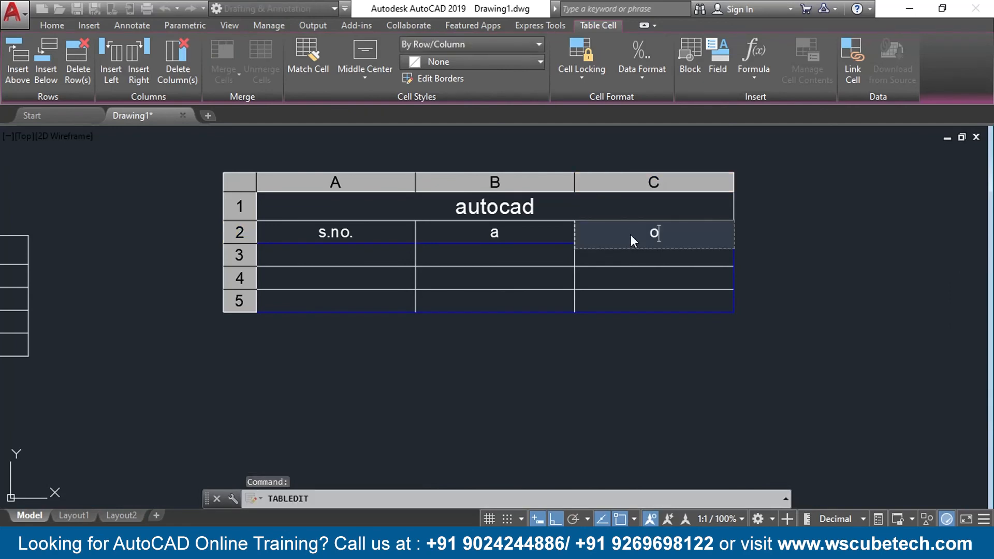
click(339, 256)
Number the three data rows 1, 2 and 3 in cells A3 to A5 under s.no
click(337, 254)
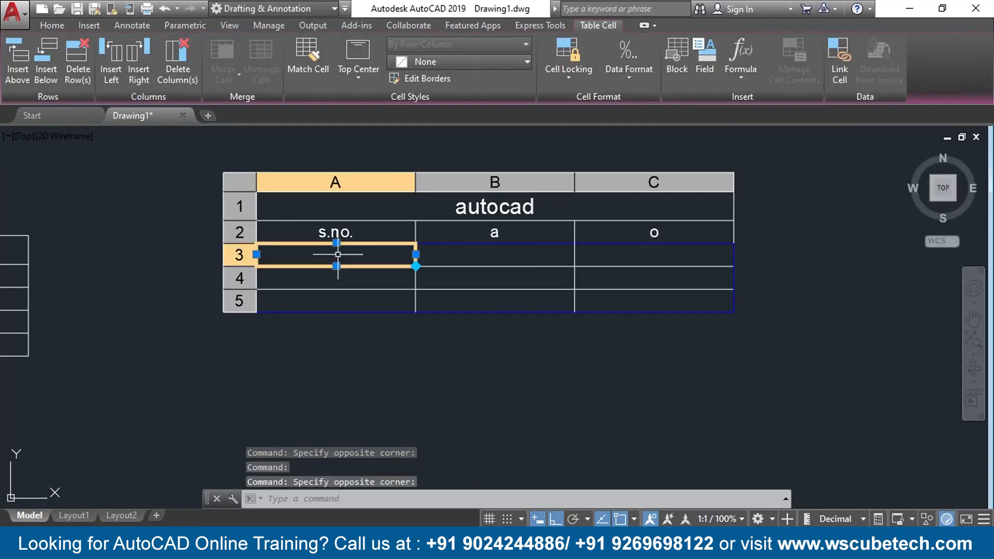
text(1)
key(Return)
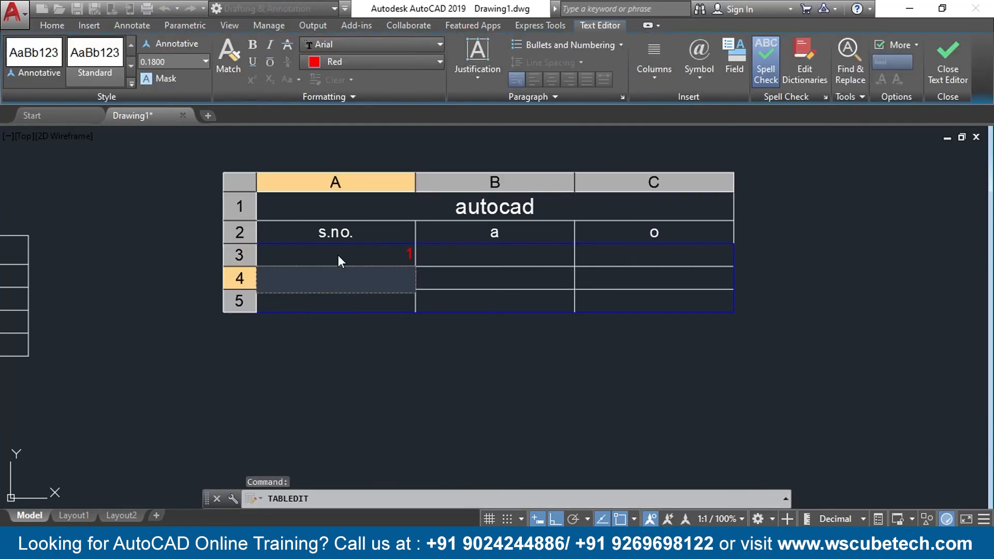
text(2)
key(Return)
text(3)
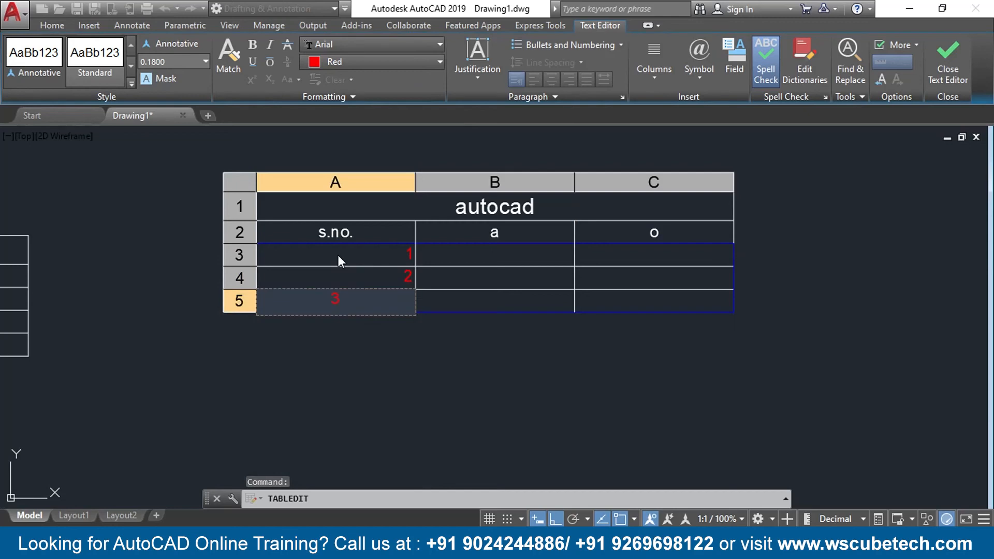
key(Escape)
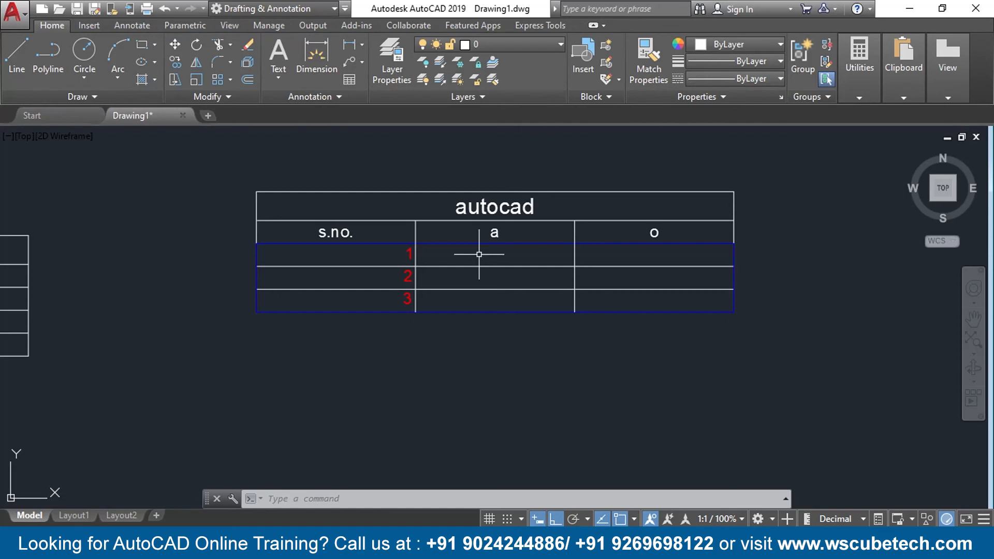
Insert an empty auto-style table by window beside the autocad table, with three columns and five data rows, leaving its title blank
mouse_move(799, 184)
middle_down()
mouse_move(458, 195)
mouse_move(344, 211)
middle_up()
click(349, 80)
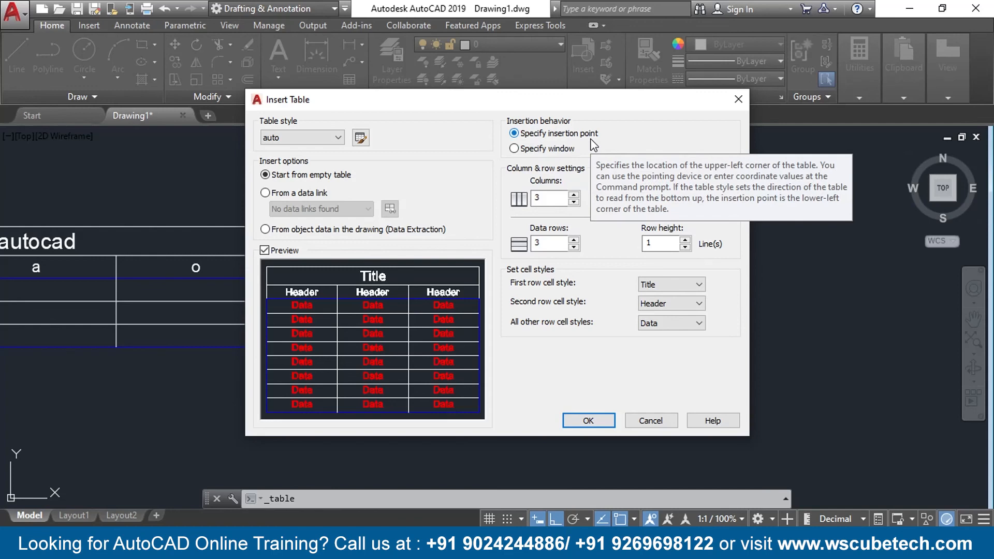
click(553, 149)
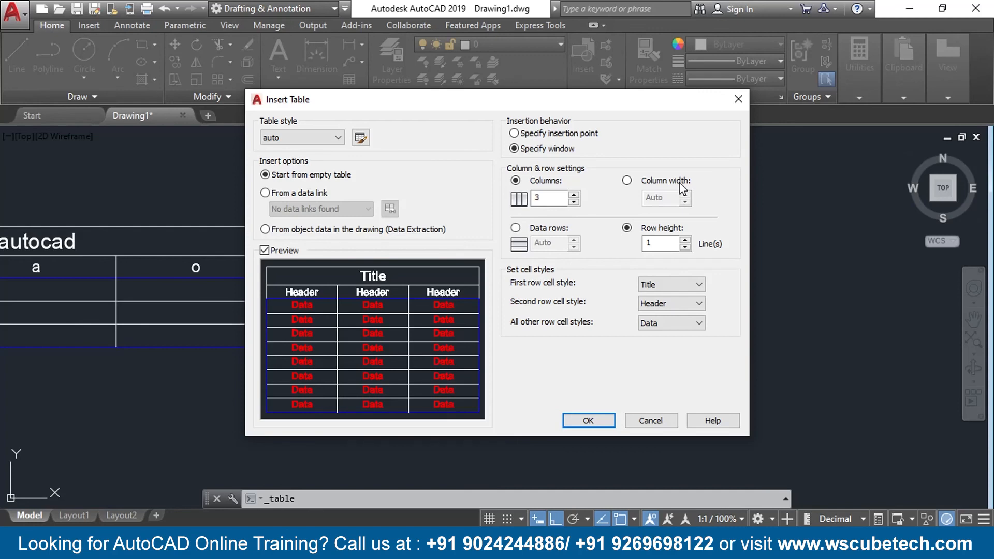
click(588, 420)
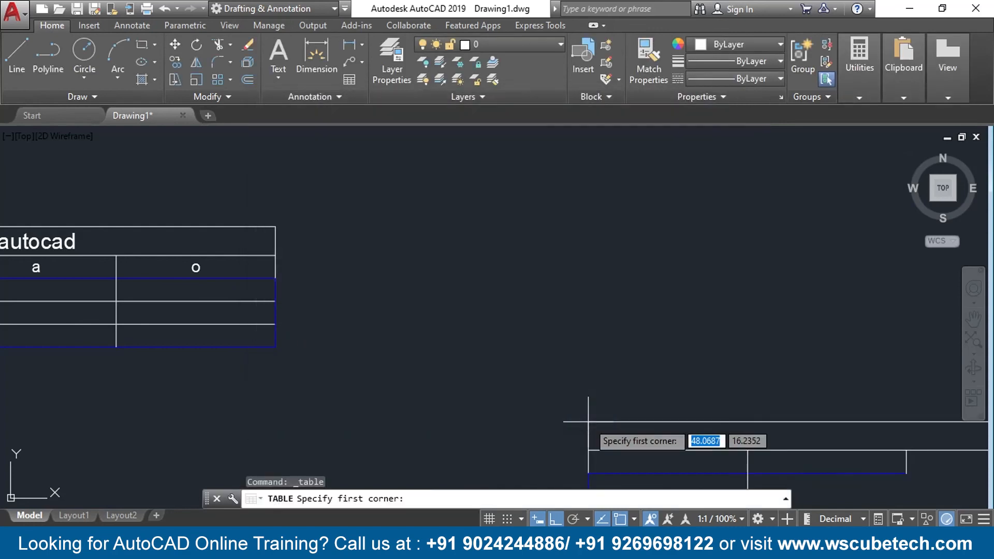
click(439, 194)
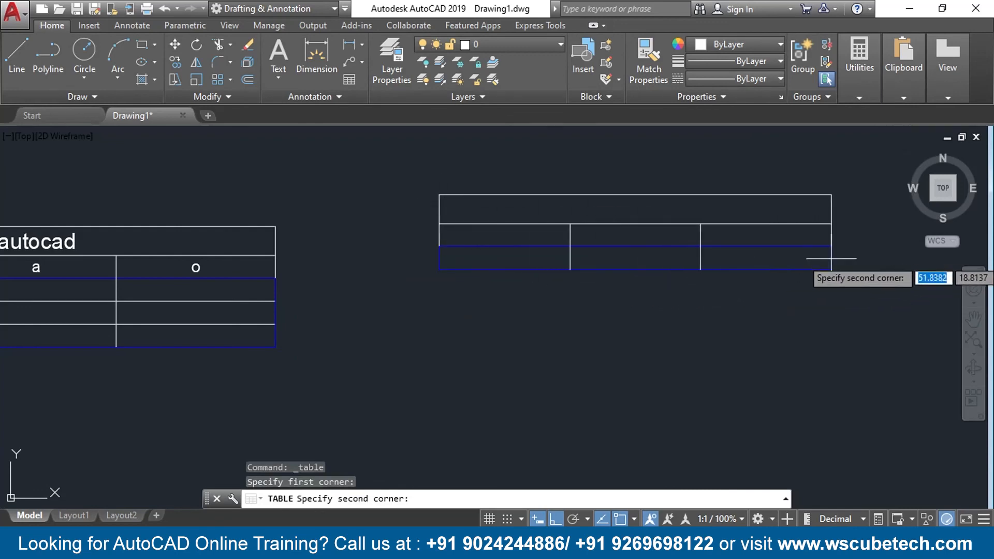
middle_drag(809, 376, 702, 377)
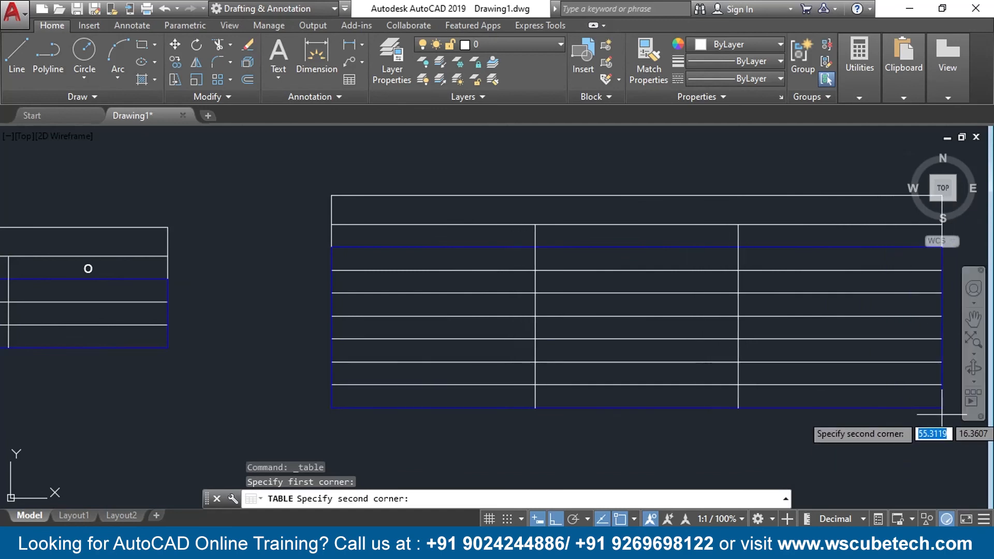
middle_drag(934, 416, 772, 417)
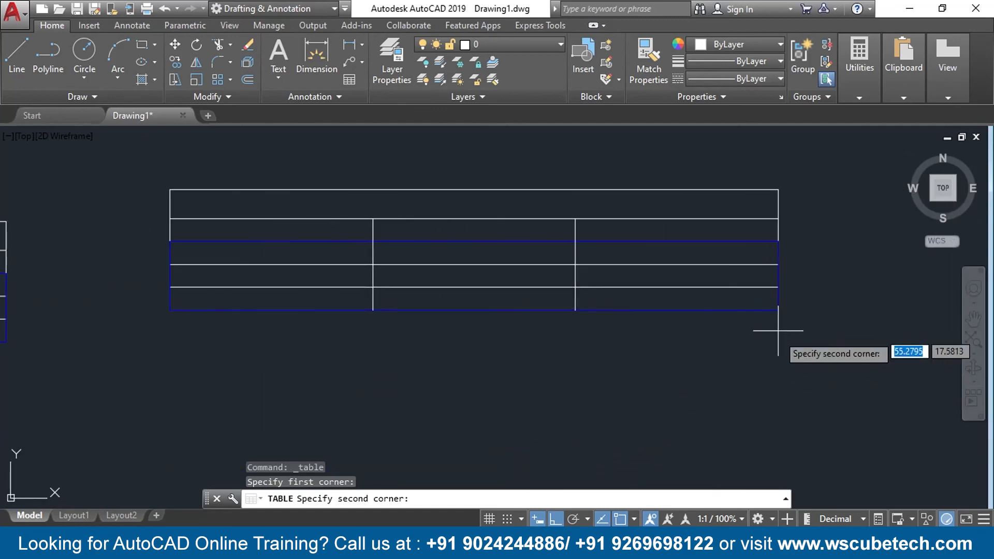
click(778, 356)
middle_drag(355, 410, 592, 422)
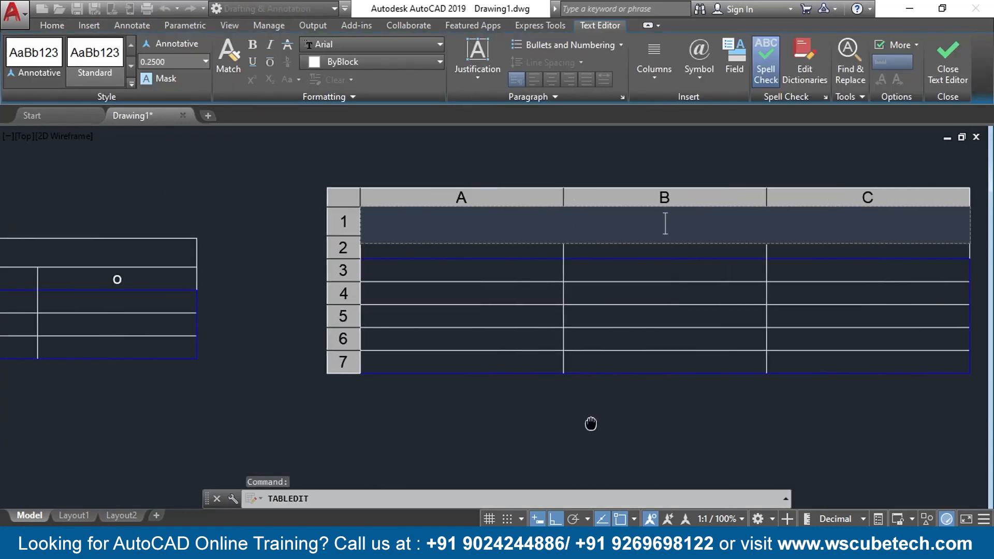
scroll(361, 398, down, 2)
middle_drag(279, 406, 501, 372)
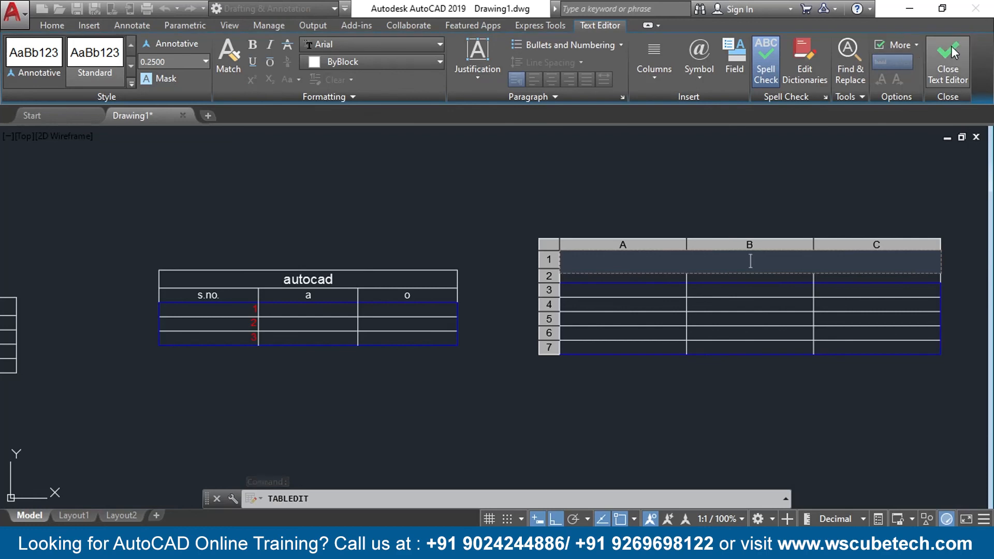
click(947, 62)
Review the column, row and cell style settings for window insertion without inserting another table
click(350, 80)
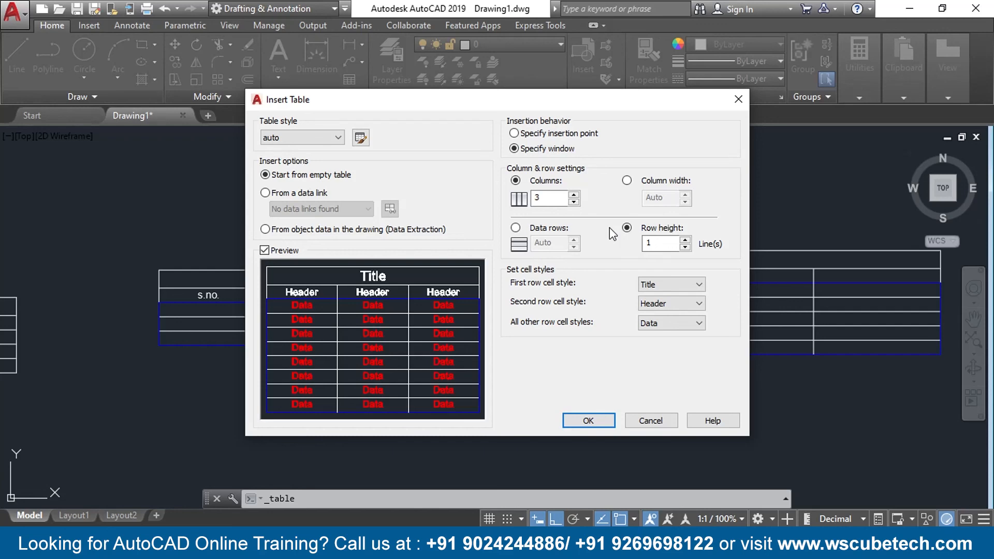
click(738, 99)
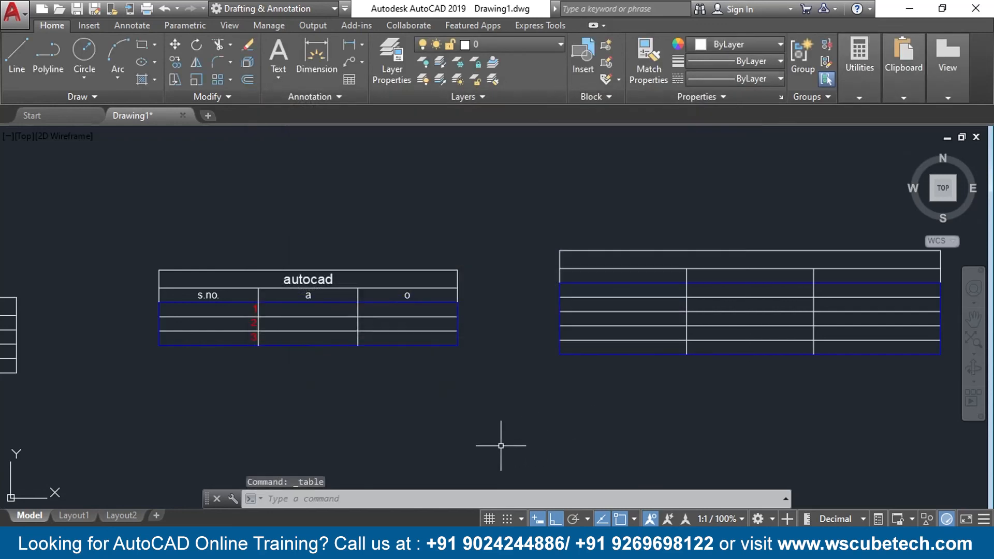
scroll(515, 326, down, 2)
scroll(511, 335, up, 2)
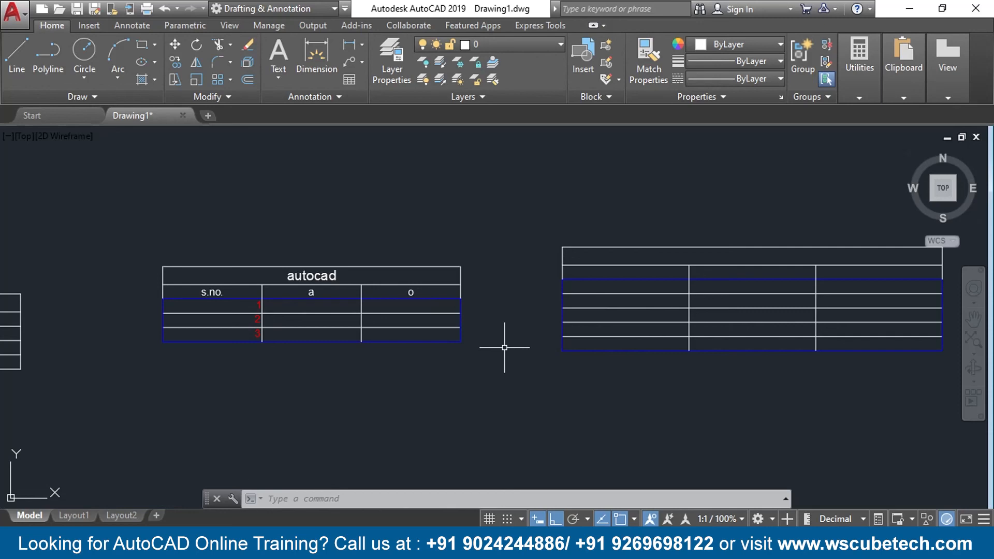
key(alt+Tab)
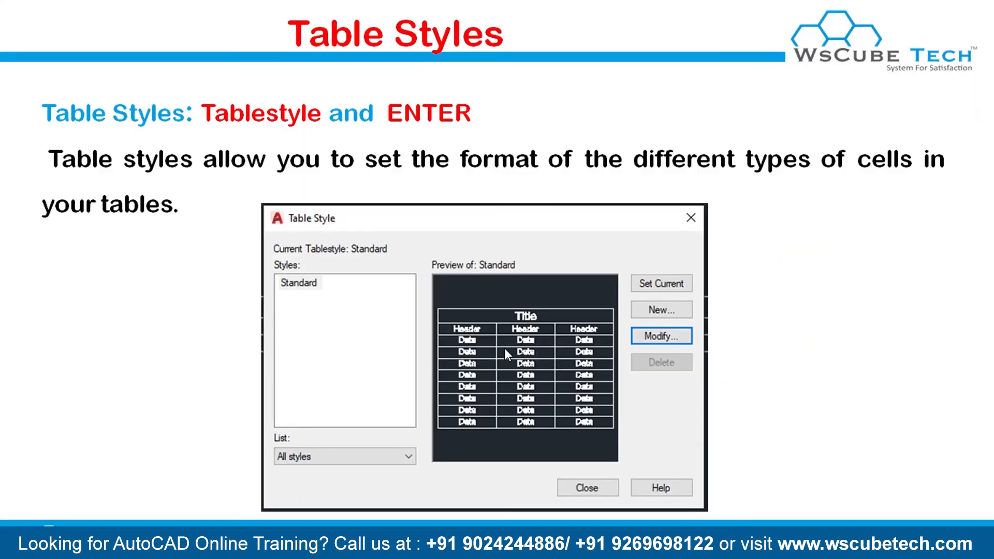
key(Left)
key(Left)
key(Left)
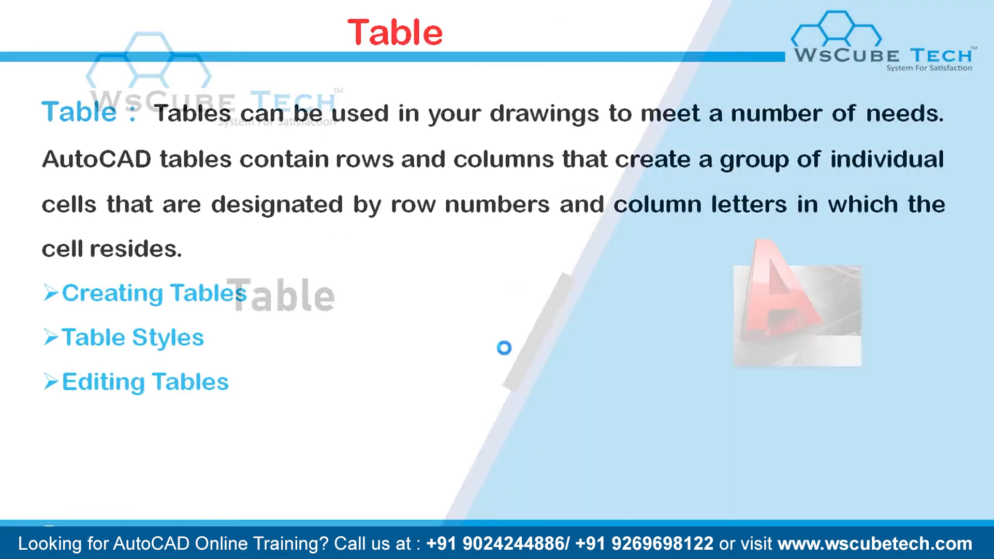